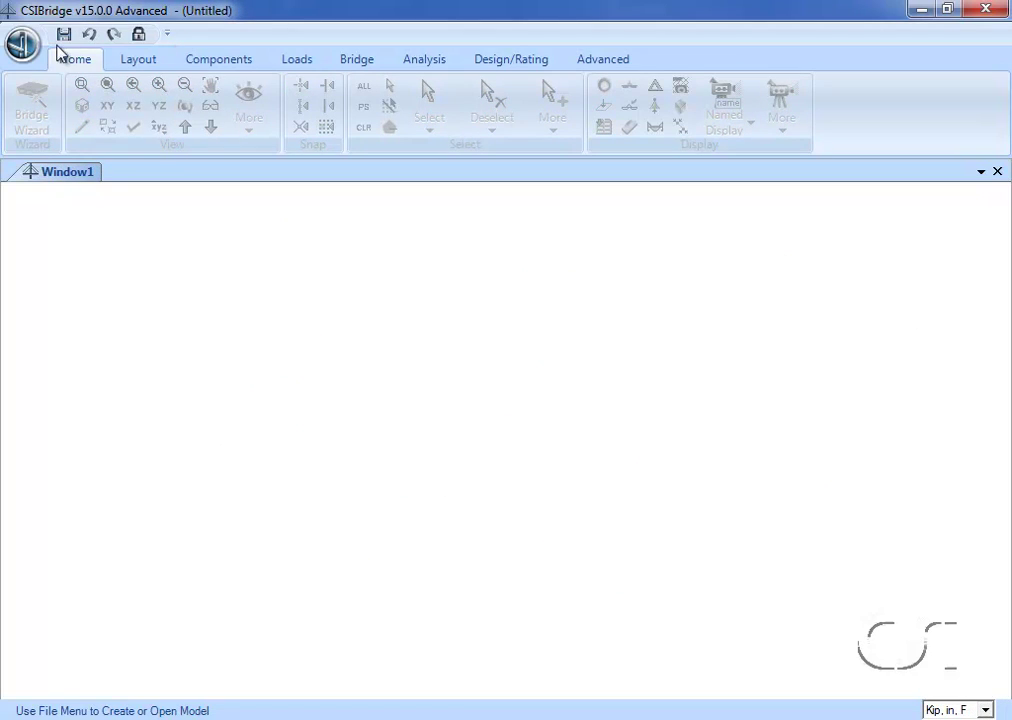
# Start a new Quick Bridge model with the Steel Girder deck section type.
pyautogui.click(22, 46)
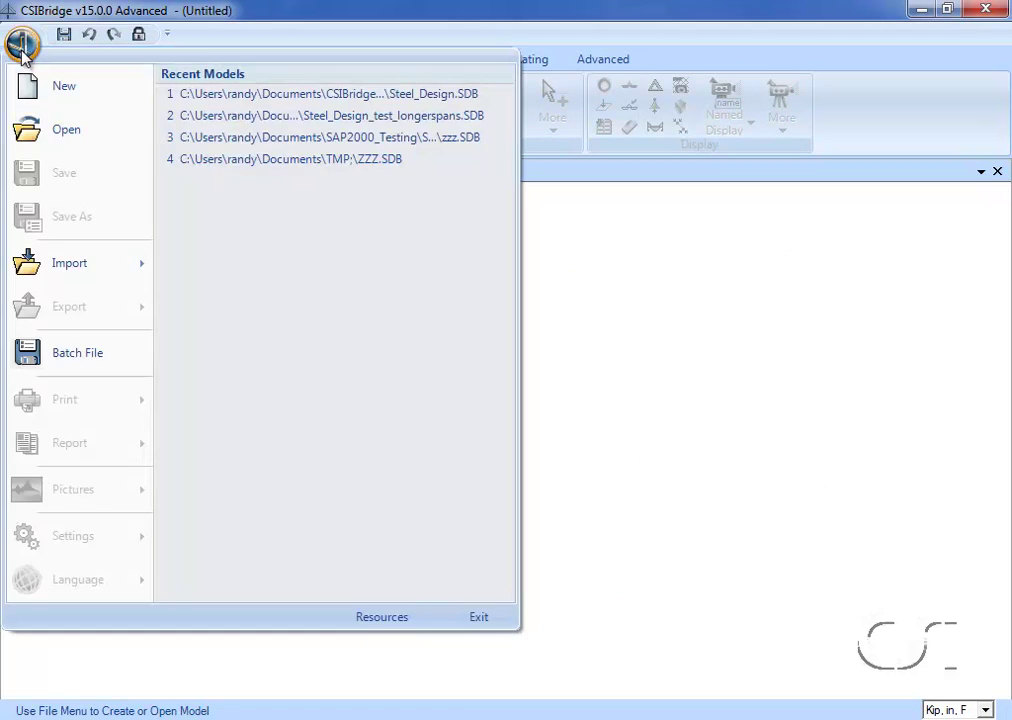
pyautogui.click(63, 86)
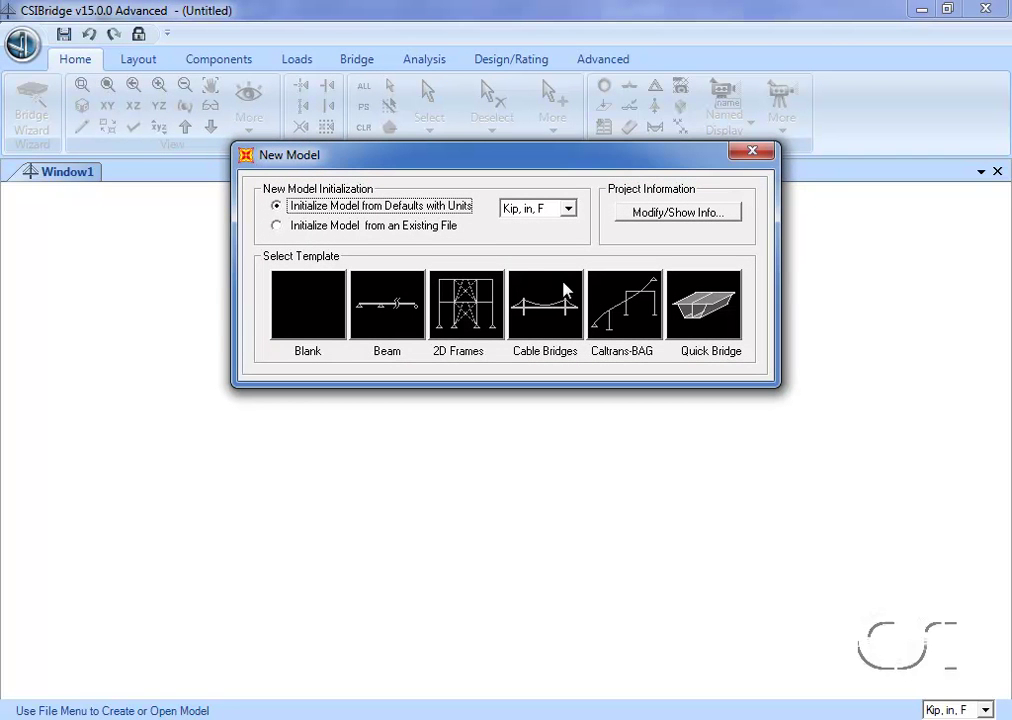
pyautogui.click(713, 320)
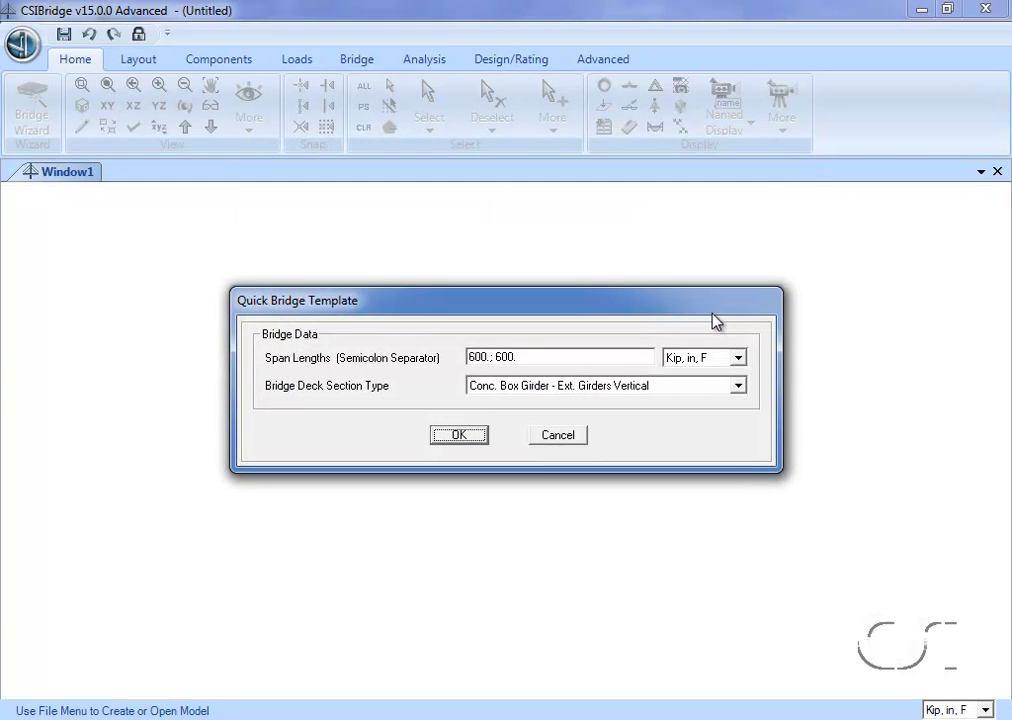
pyautogui.click(738, 386)
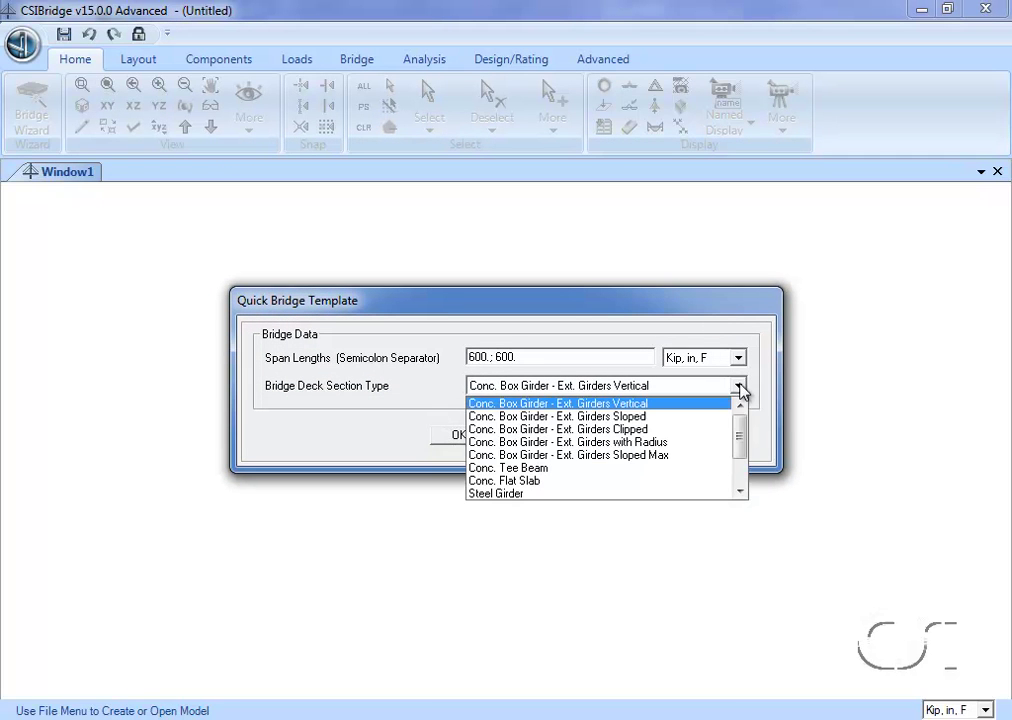
pyautogui.moveTo(741, 425); pyautogui.dragTo(742, 450)
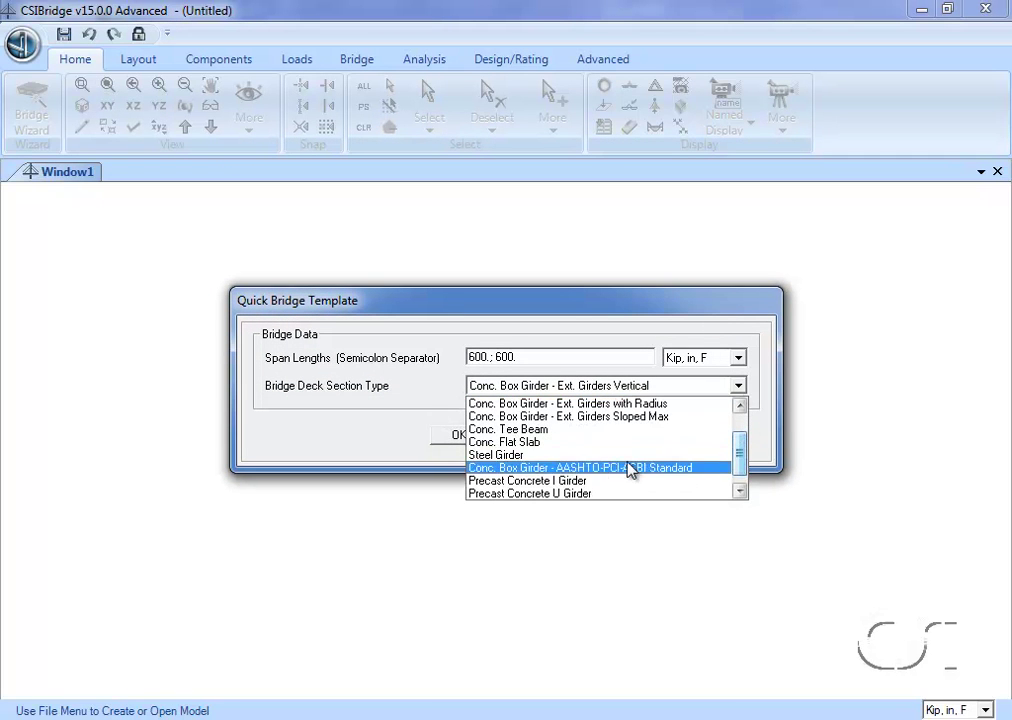
pyautogui.click(505, 456)
# Enter span lengths 720 and 960 and generate the two-span model.
pyautogui.doubleClick(475, 357)
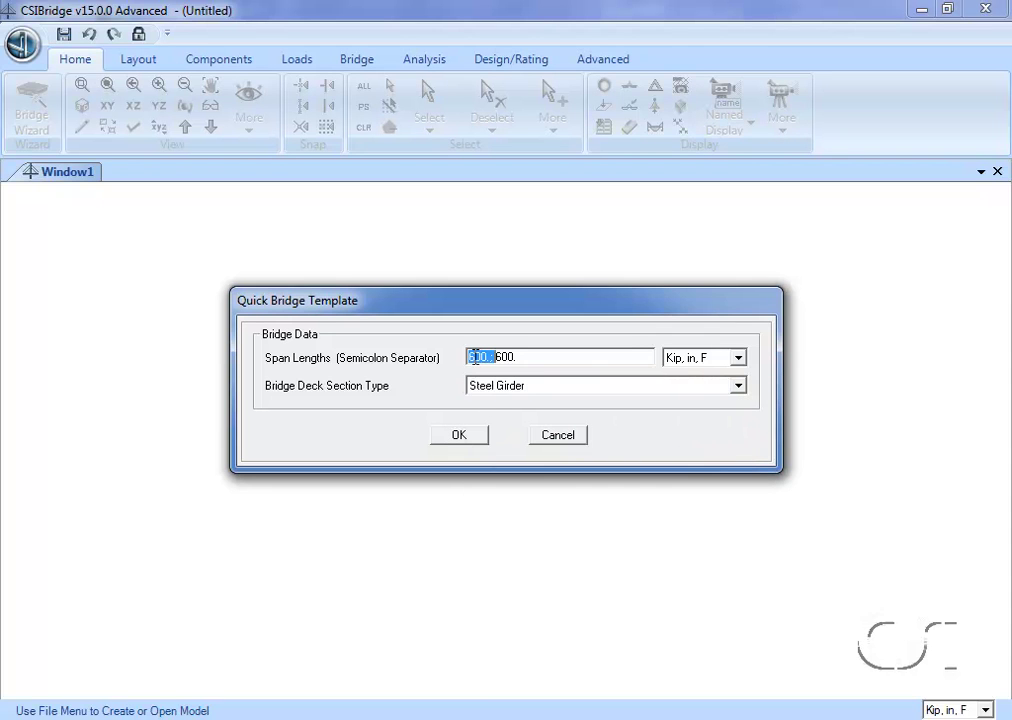
pyautogui.write('720;')
pyautogui.moveTo(489, 357); pyautogui.dragTo(507, 361)
pyautogui.write('960')
pyautogui.click(459, 435)
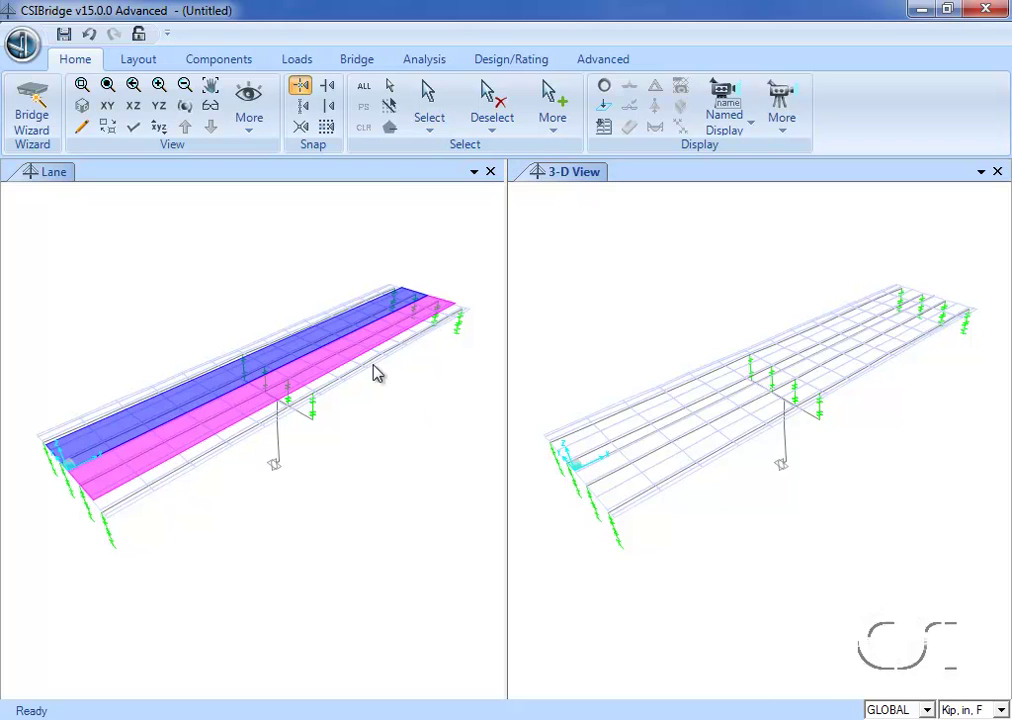
# Review layout line BLL1's station data from 0 to 1680 and accept it.
pyautogui.click(139, 62)
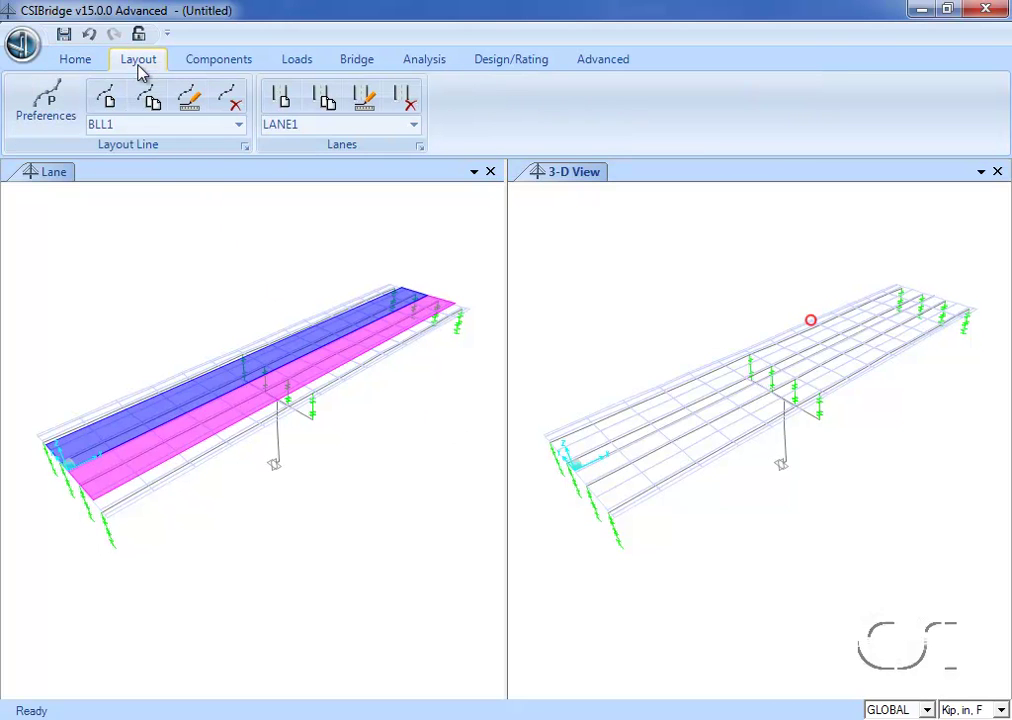
pyautogui.click(238, 127)
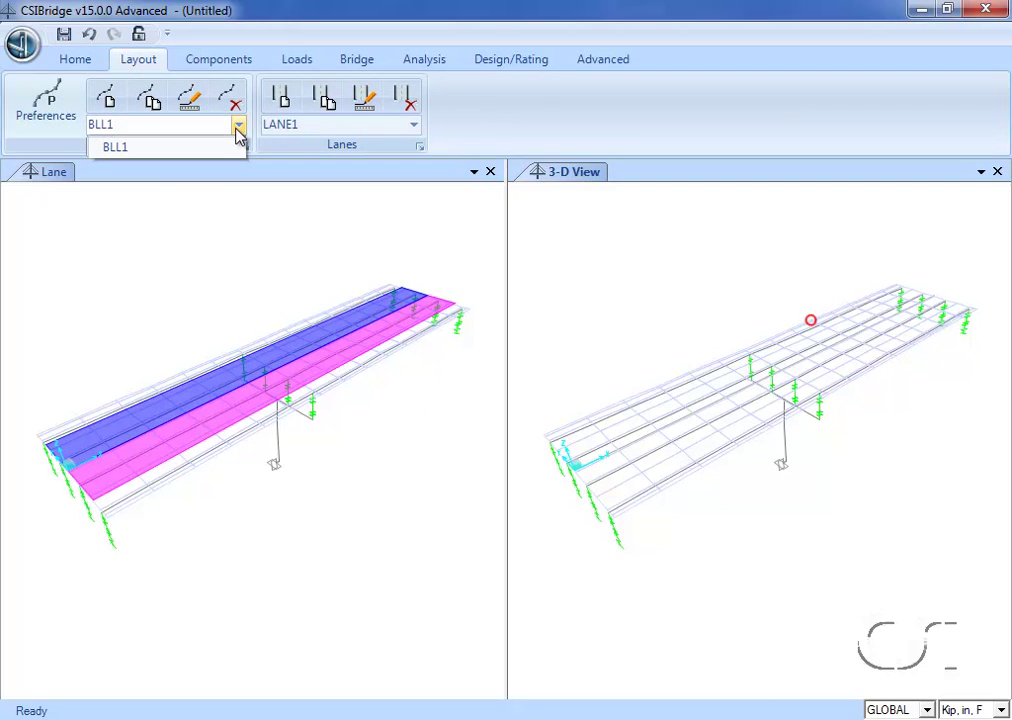
pyautogui.click(131, 148)
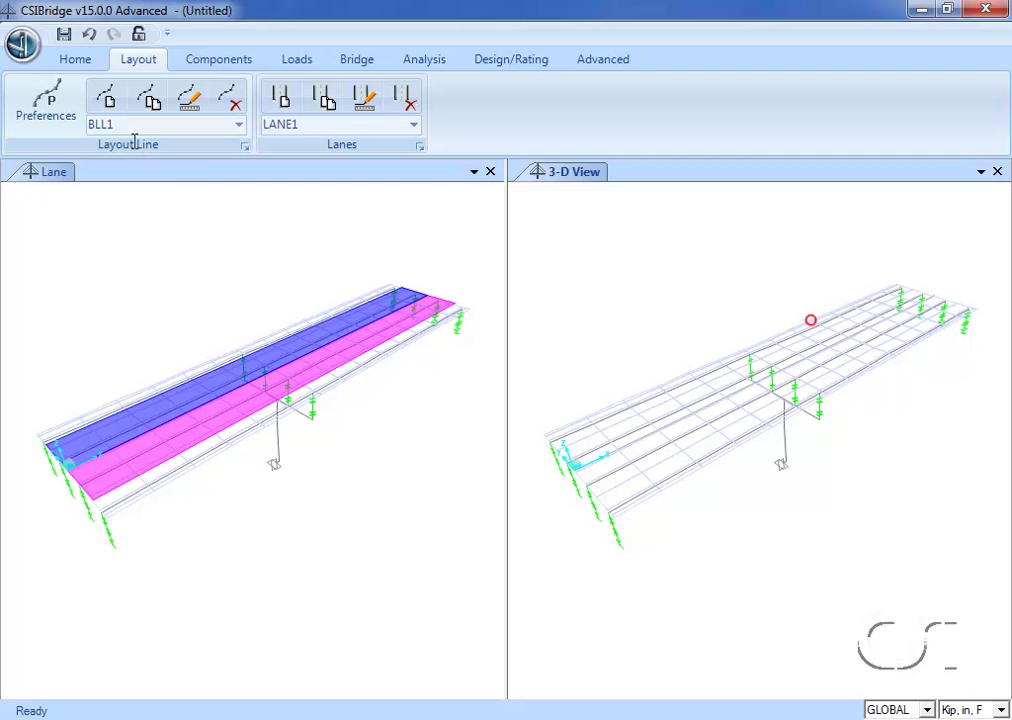
pyautogui.click(192, 103)
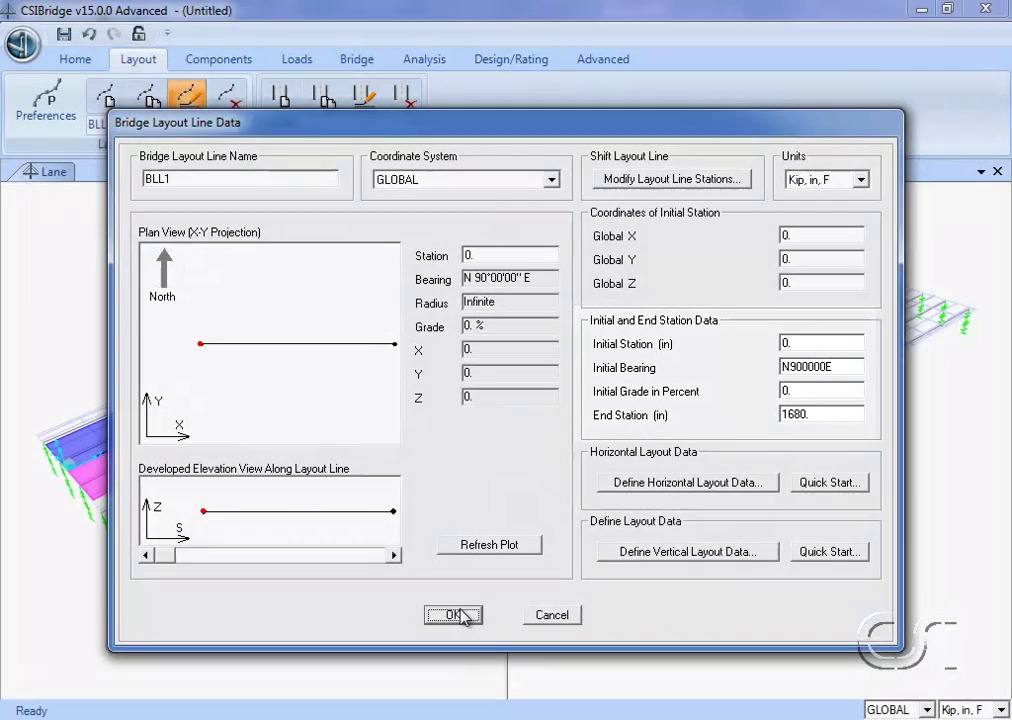
pyautogui.click(455, 612)
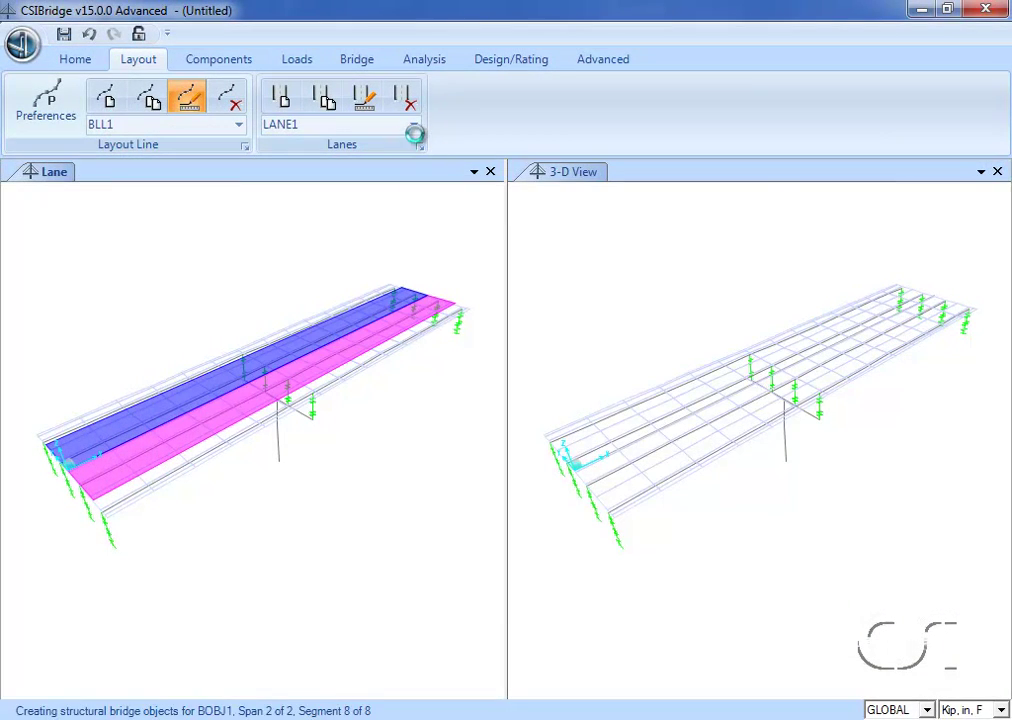
# Review the defined lanes LANE1 and LANE2 and the material list.
pyautogui.click(413, 125)
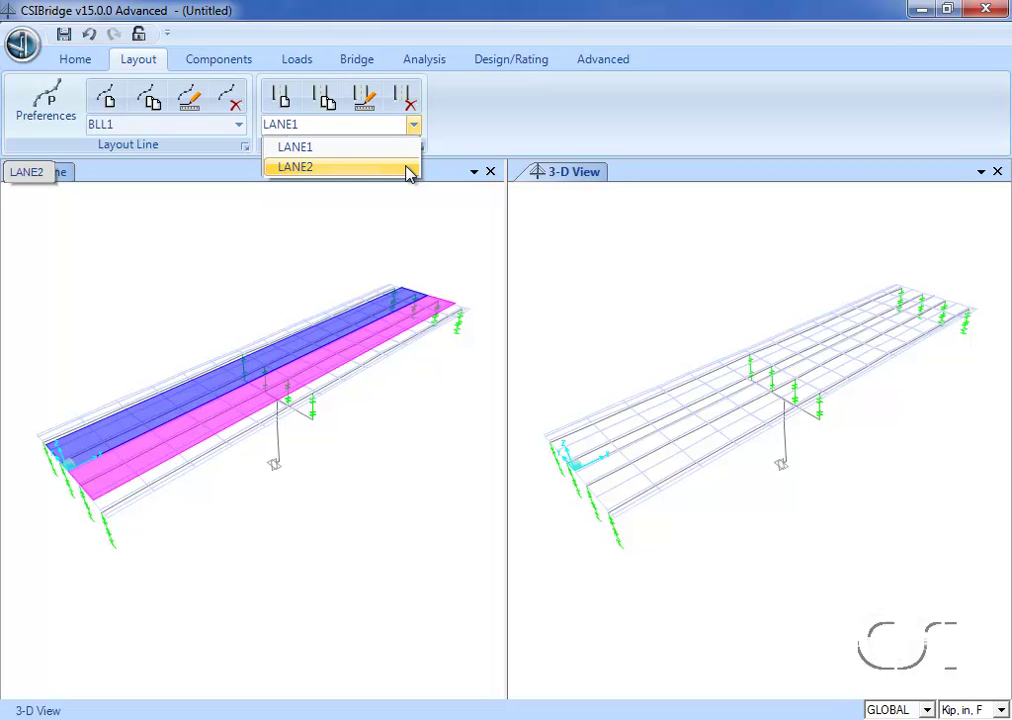
pyautogui.click(210, 60)
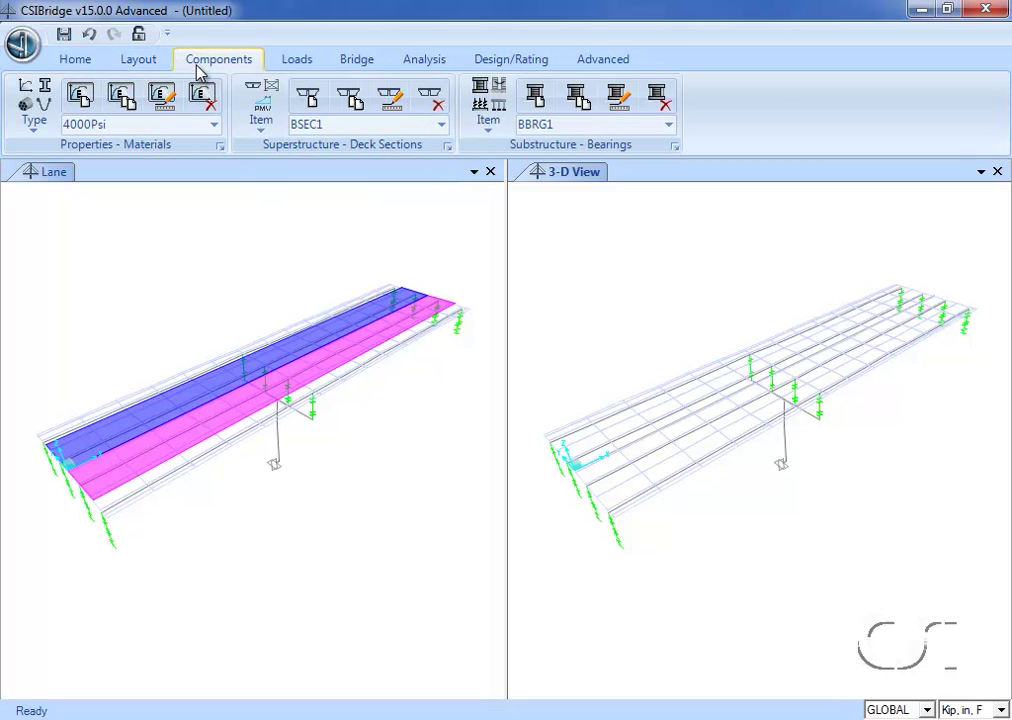
pyautogui.click(212, 124)
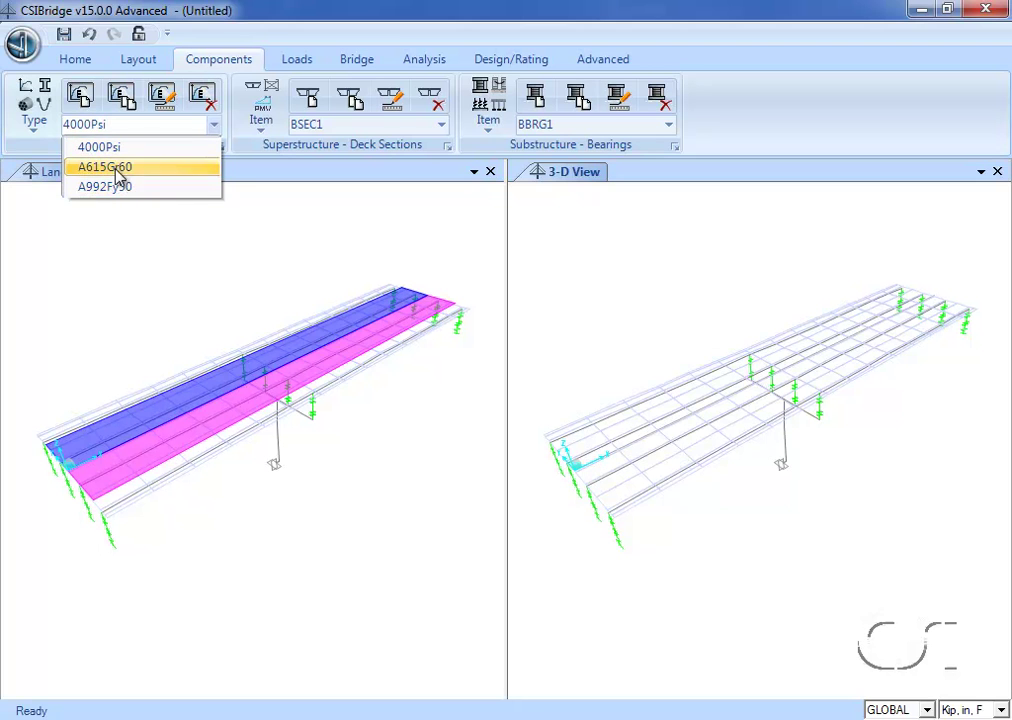
pyautogui.click(42, 106)
# Rename frame section FSEC1 to 'Steel Girder'.
pyautogui.click(40, 108)
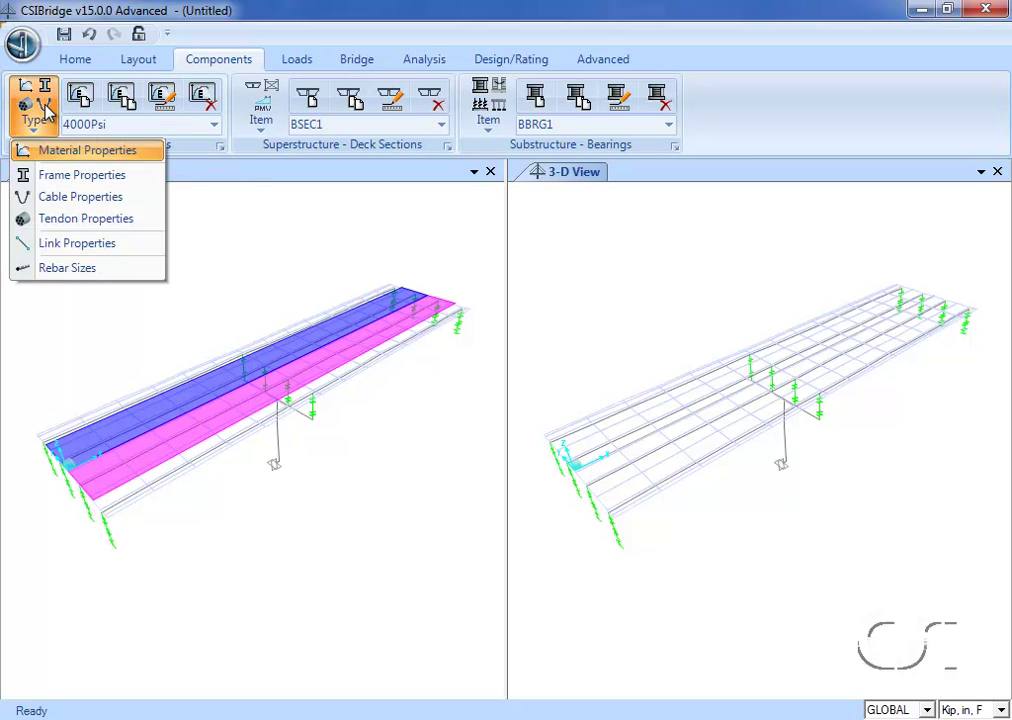
pyautogui.click(85, 186)
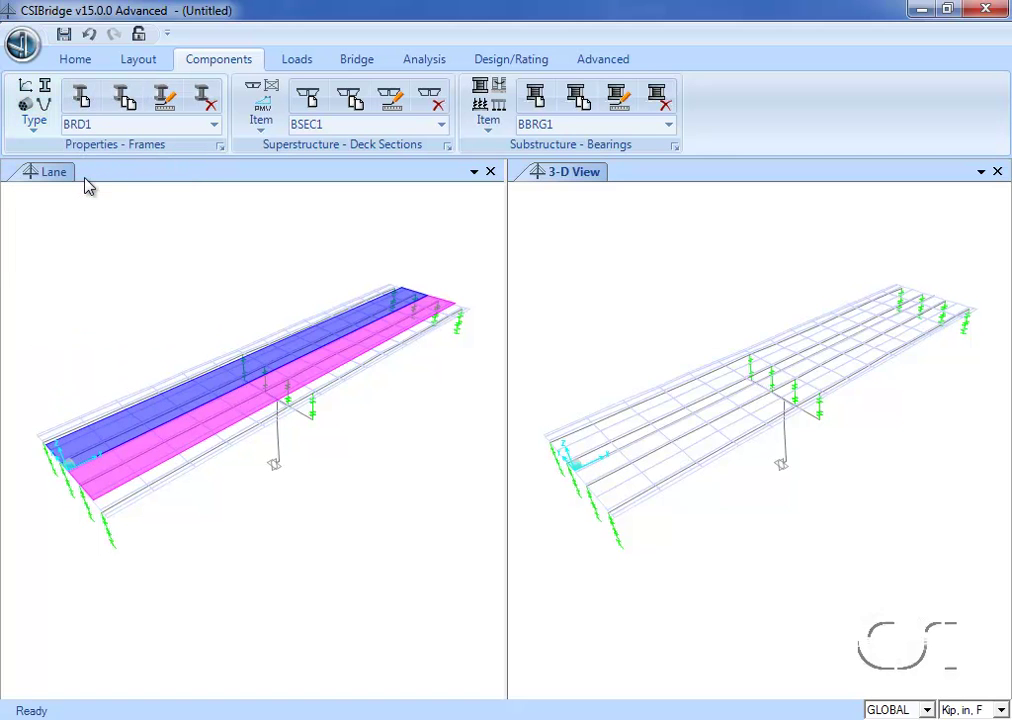
pyautogui.click(213, 126)
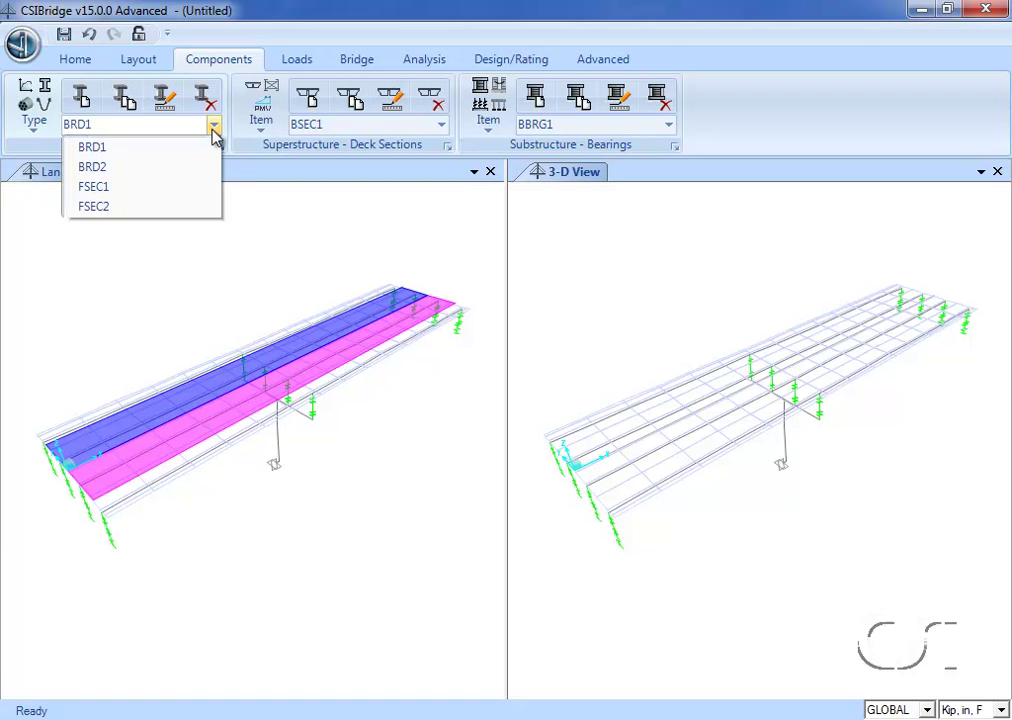
pyautogui.click(98, 188)
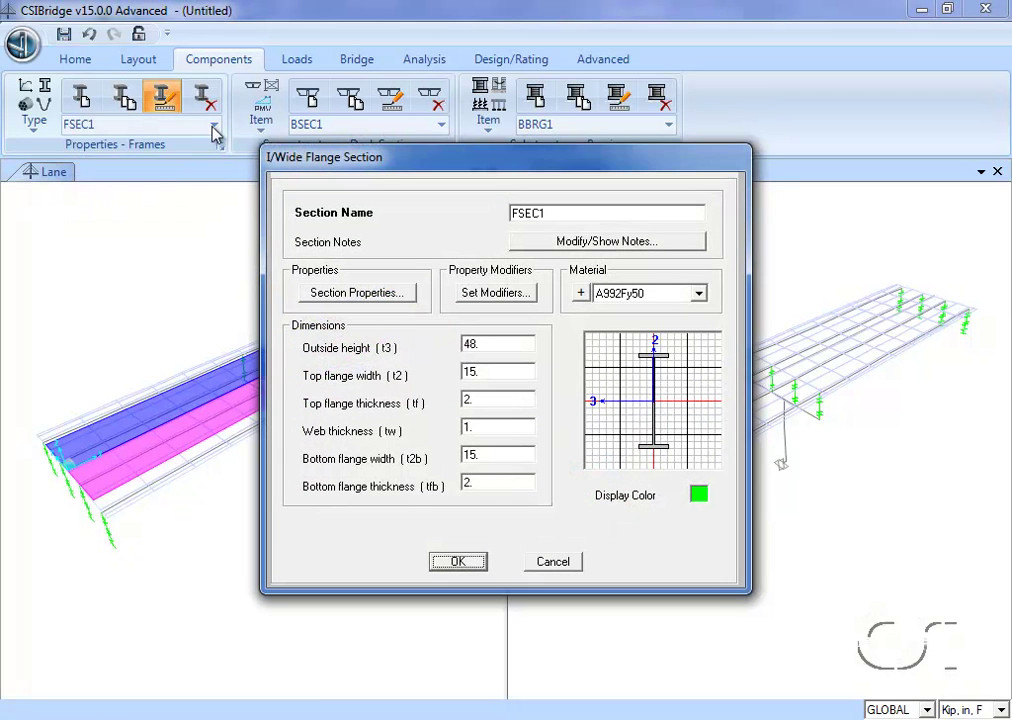
pyautogui.doubleClick(568, 218)
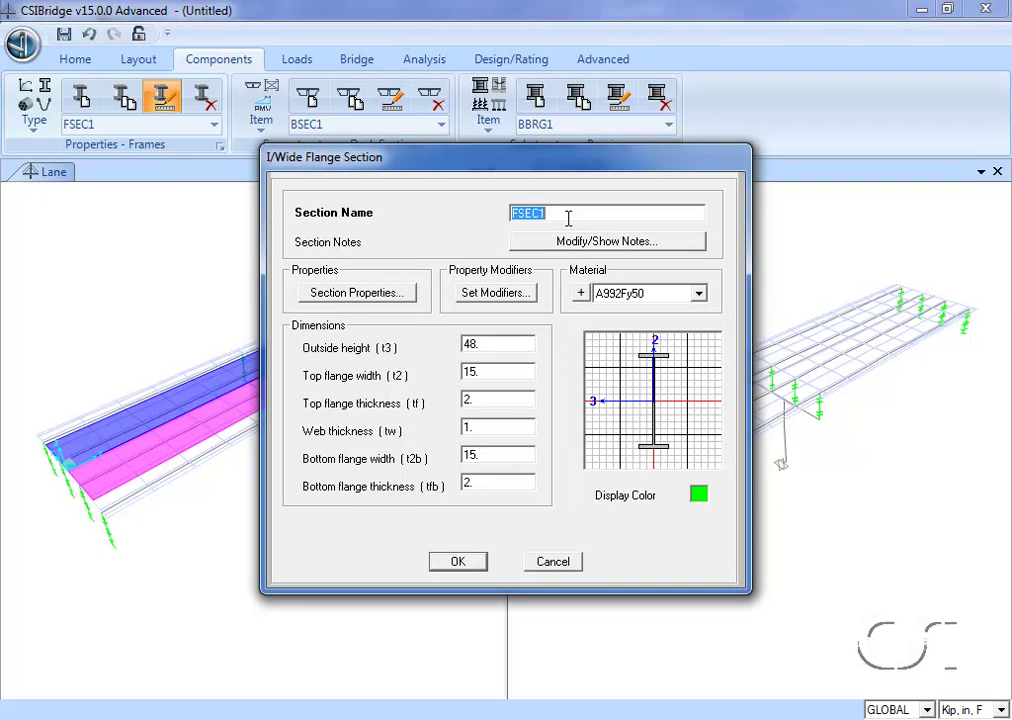
pyautogui.write('Steel Girder')
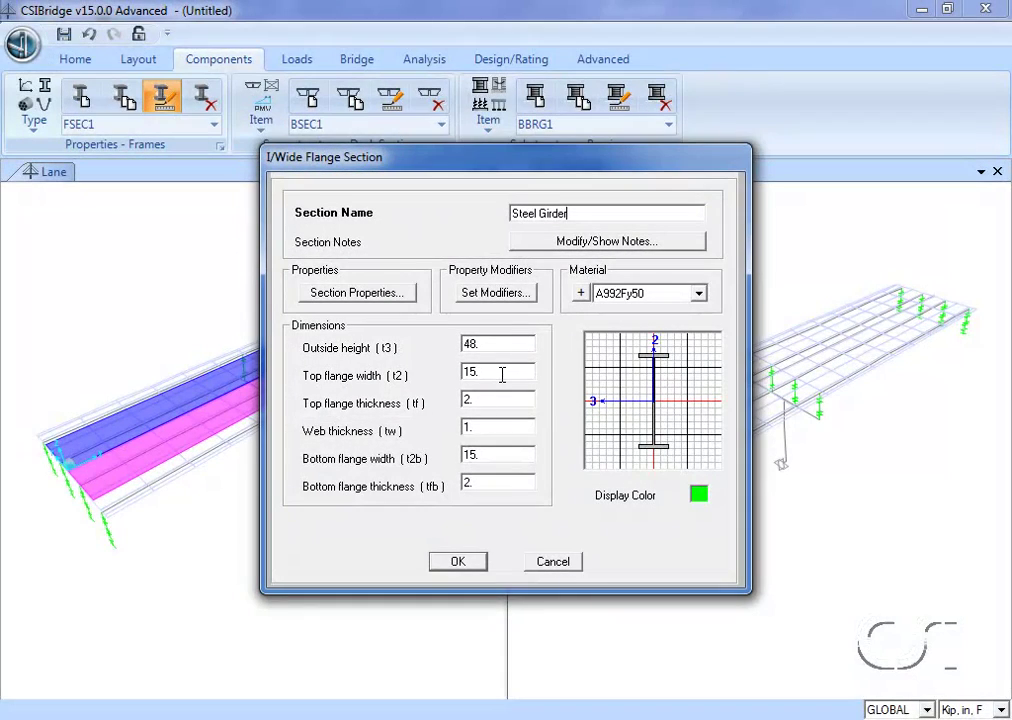
pyautogui.click(456, 563)
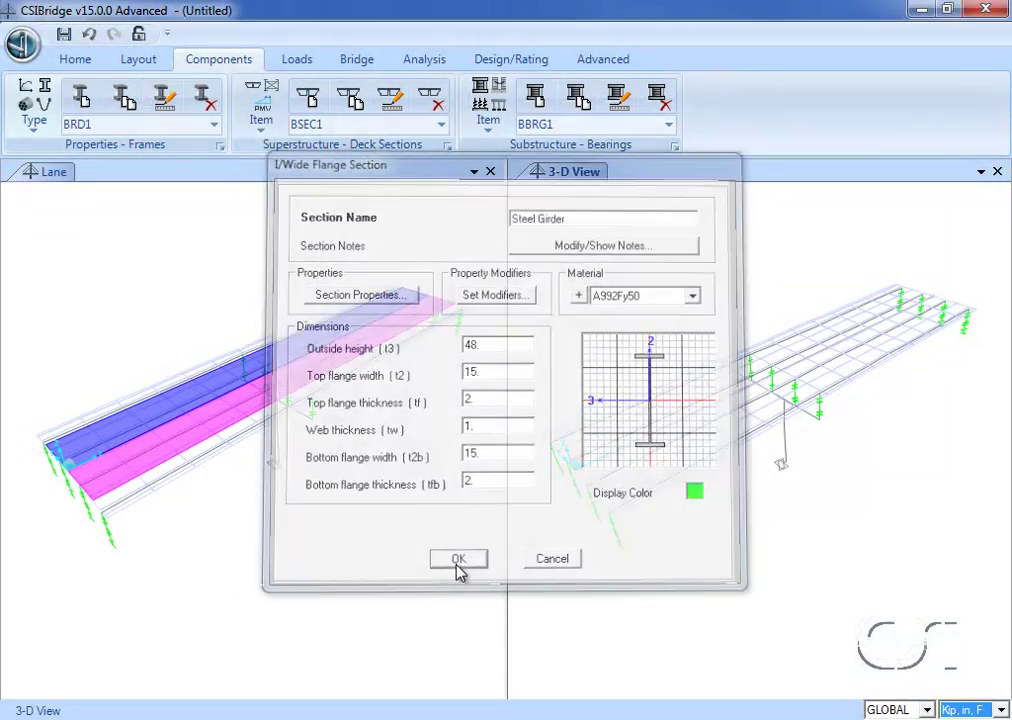
# Rename the rectangular frame section FSEC2 to 'Bent'.
pyautogui.click(214, 125)
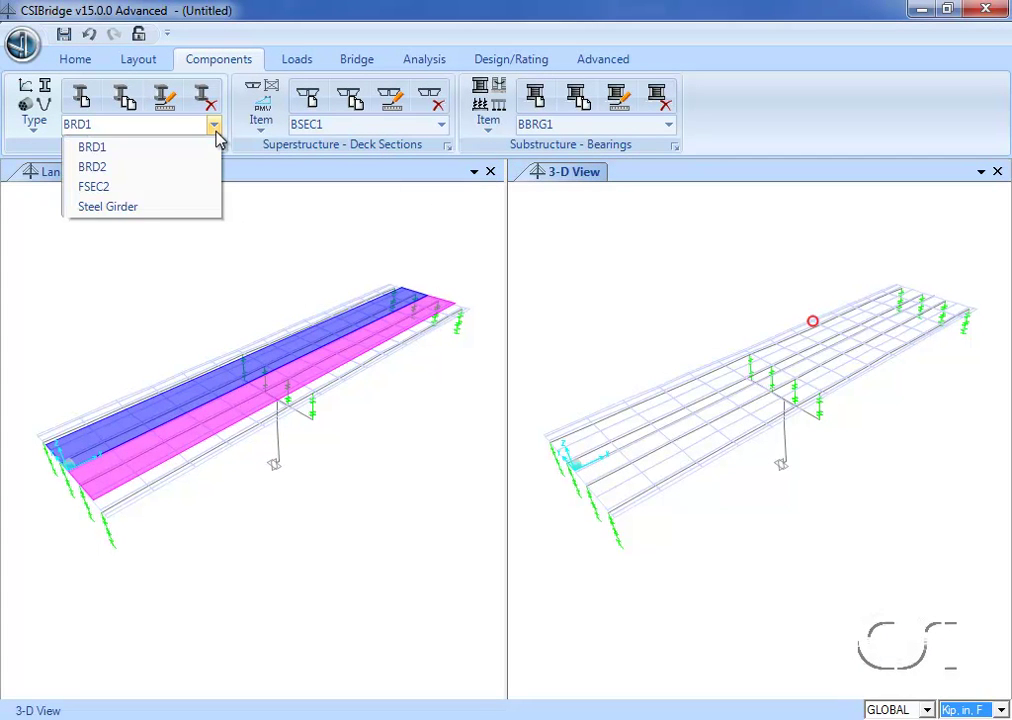
pyautogui.click(145, 188)
pyautogui.click(165, 96)
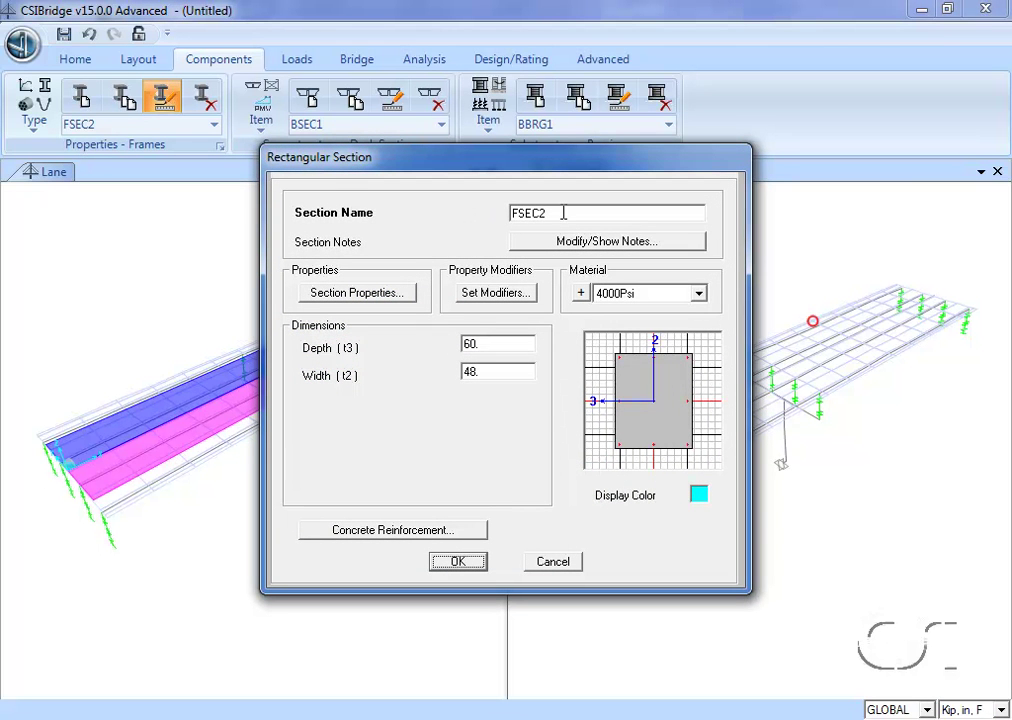
pyautogui.doubleClick(563, 213)
pyautogui.write('Bent')
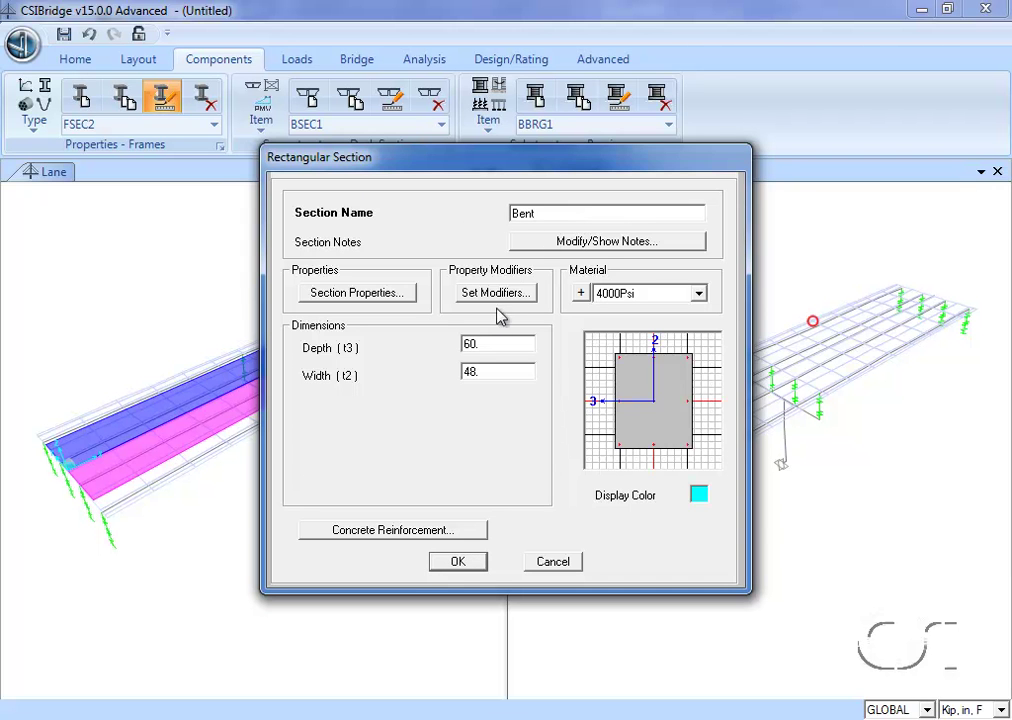
pyautogui.click(457, 562)
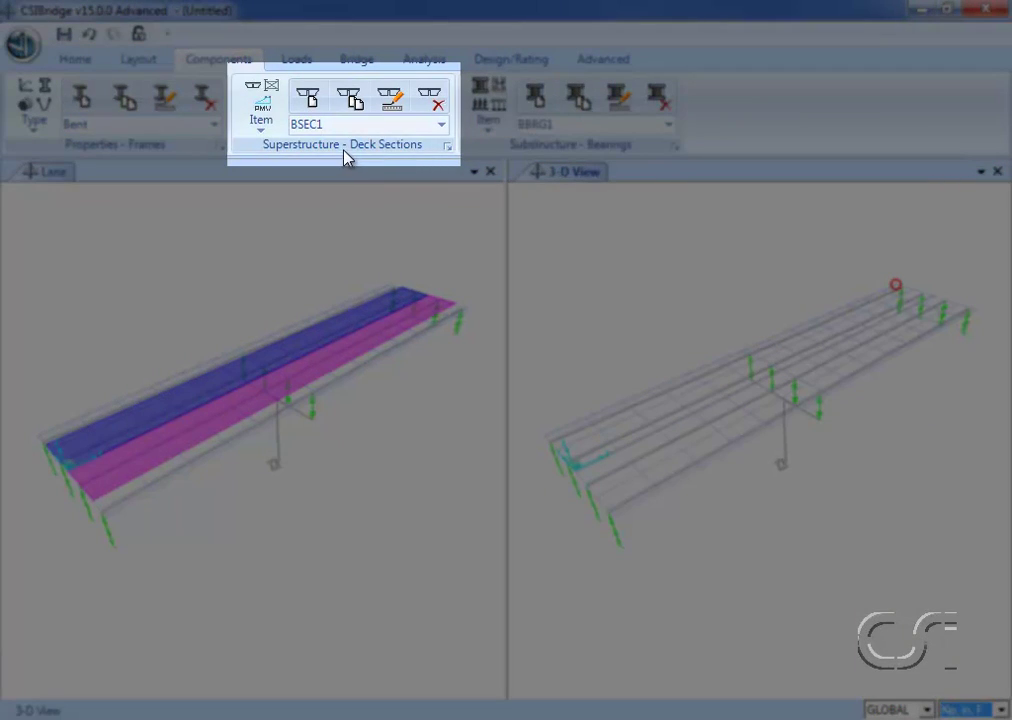
pyautogui.click(441, 124)
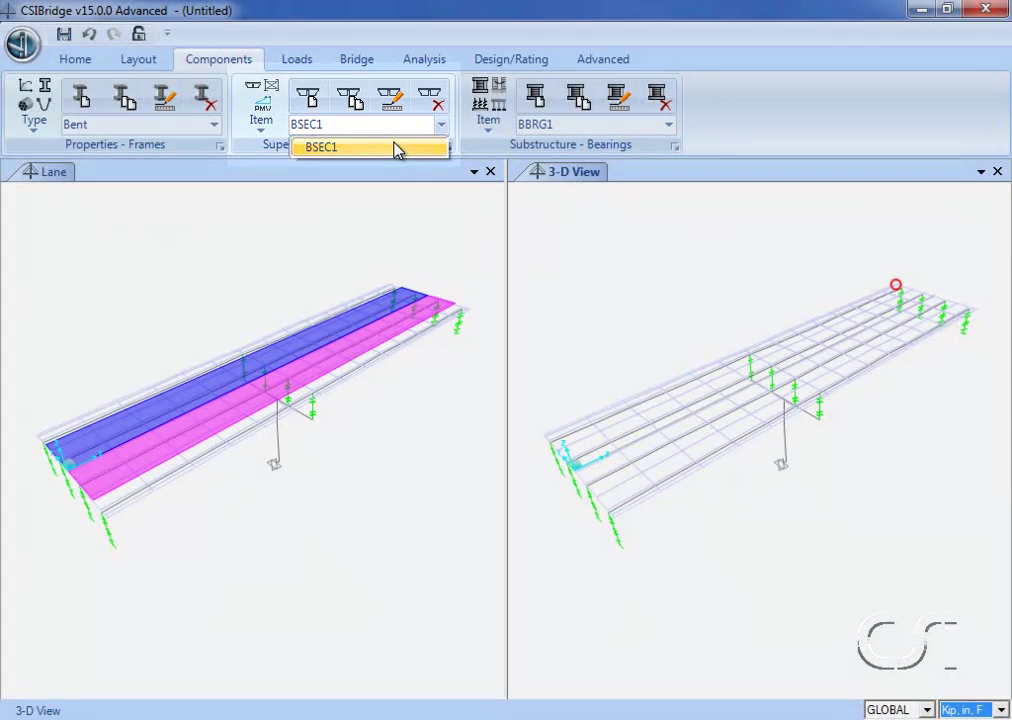
pyautogui.click(397, 148)
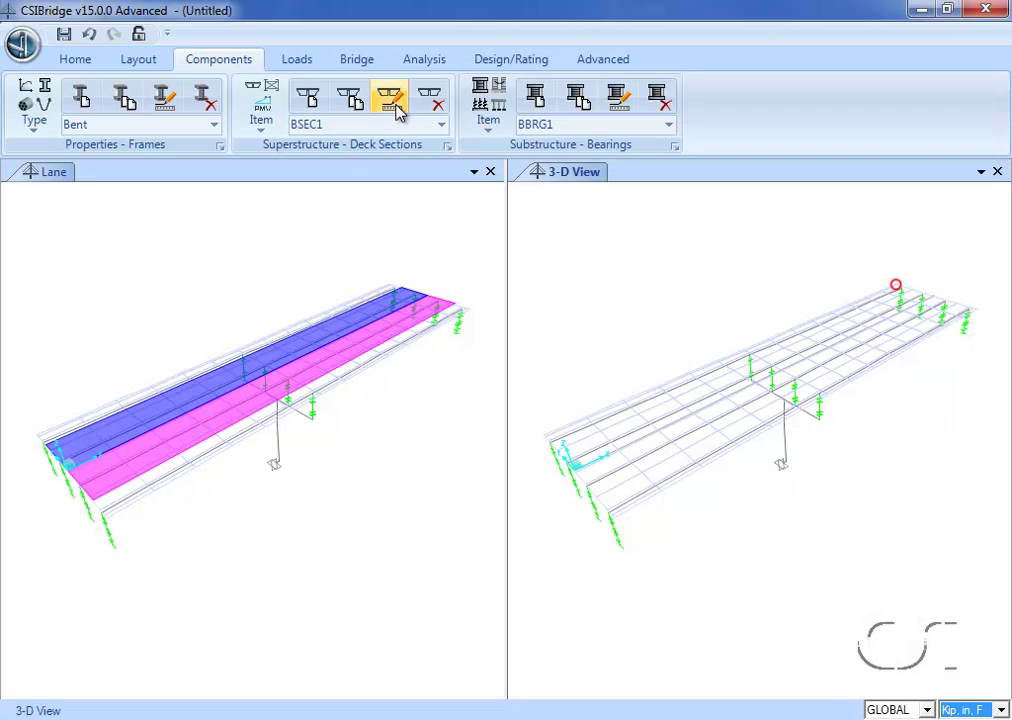
pyautogui.click(396, 106)
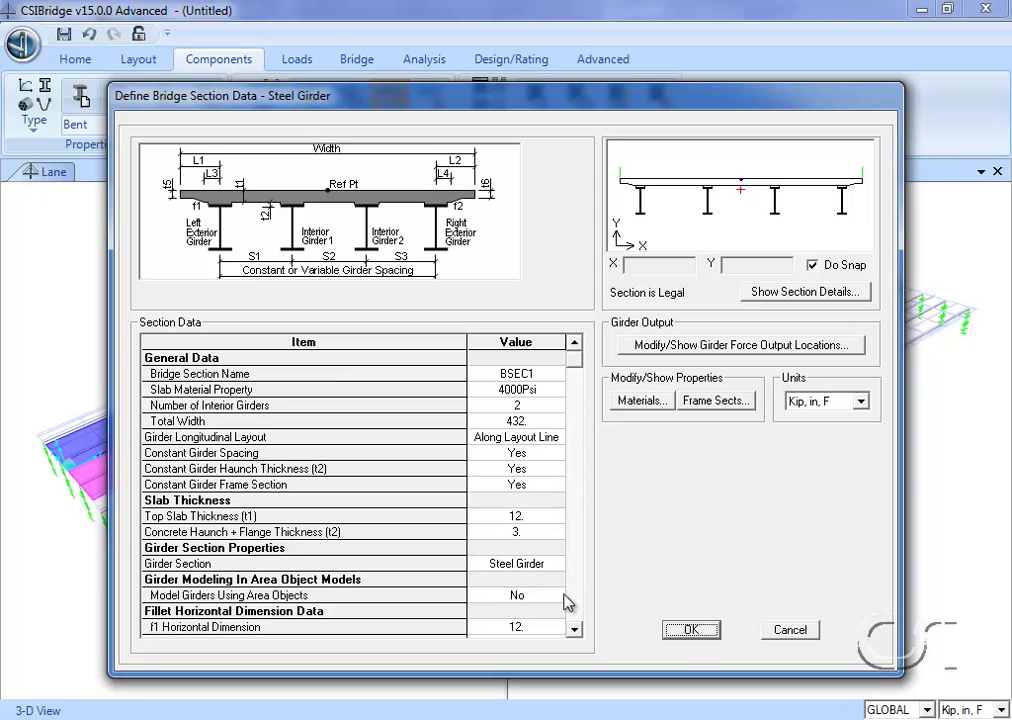
pyautogui.click(692, 631)
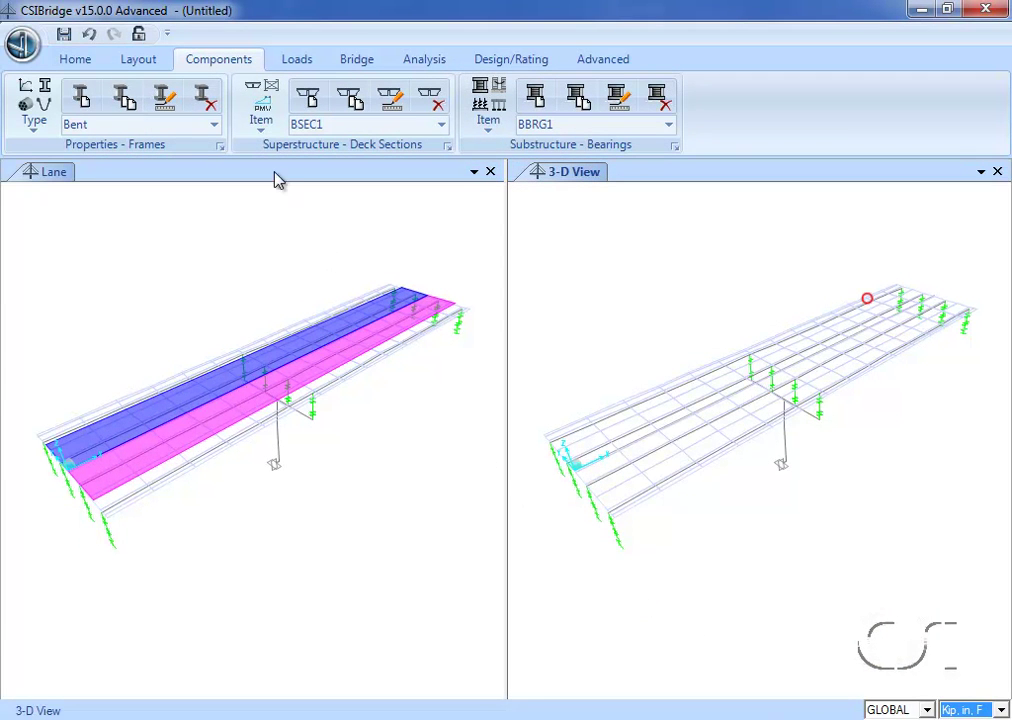
# Create a Single Beam diaphragm property named 'Diaphragm' using the Steel Girder section.
pyautogui.click(262, 116)
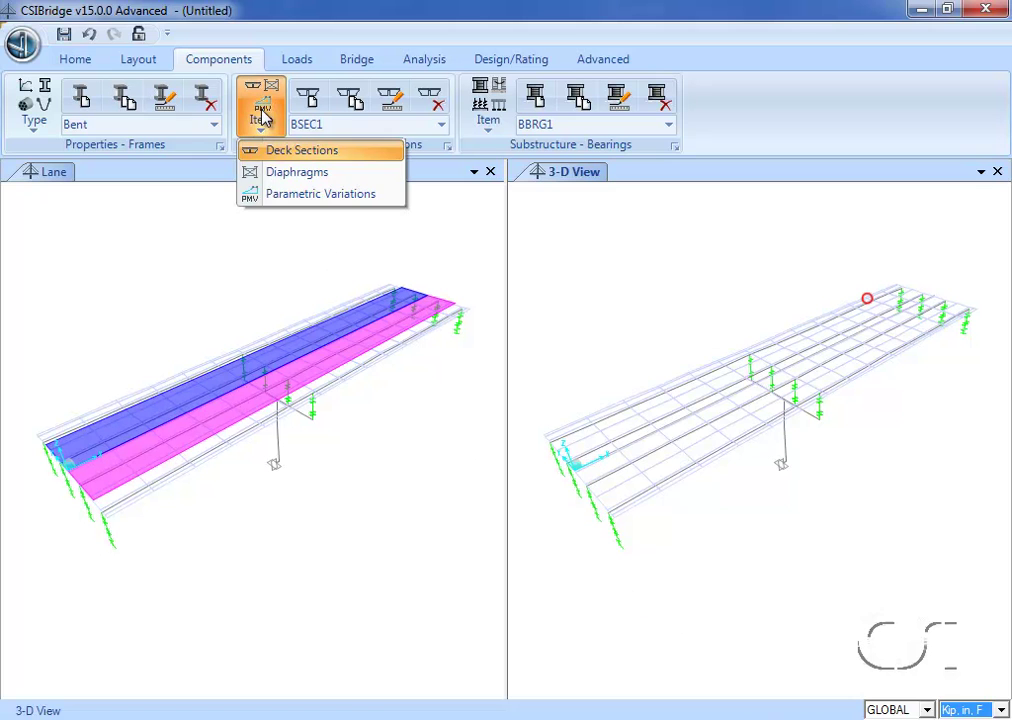
pyautogui.click(313, 176)
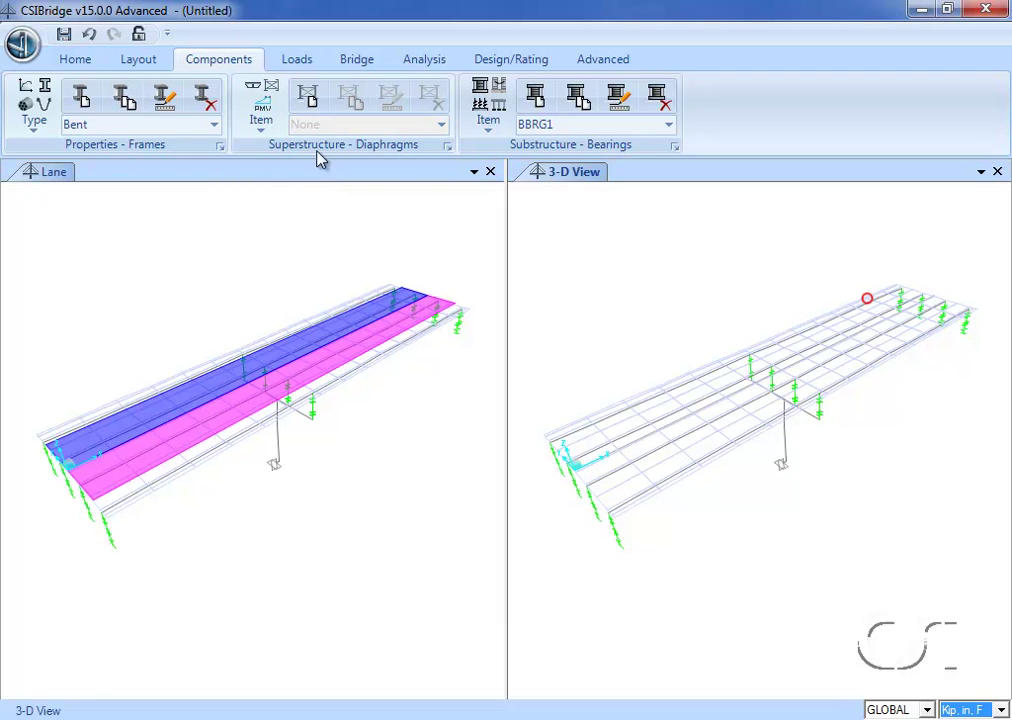
pyautogui.click(314, 104)
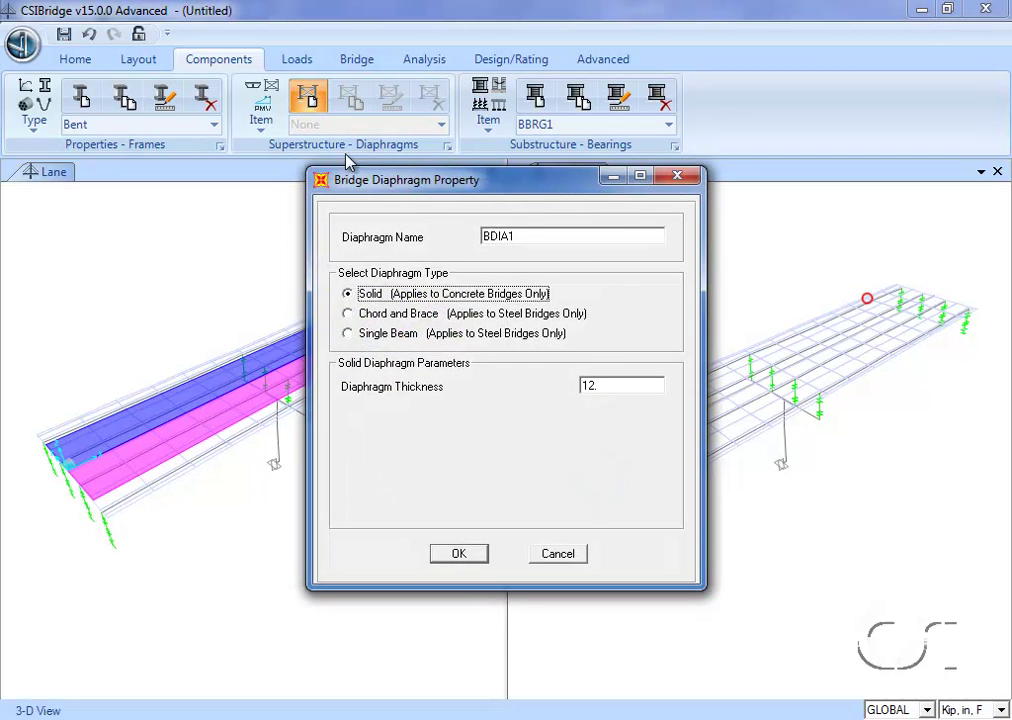
pyautogui.doubleClick(524, 242)
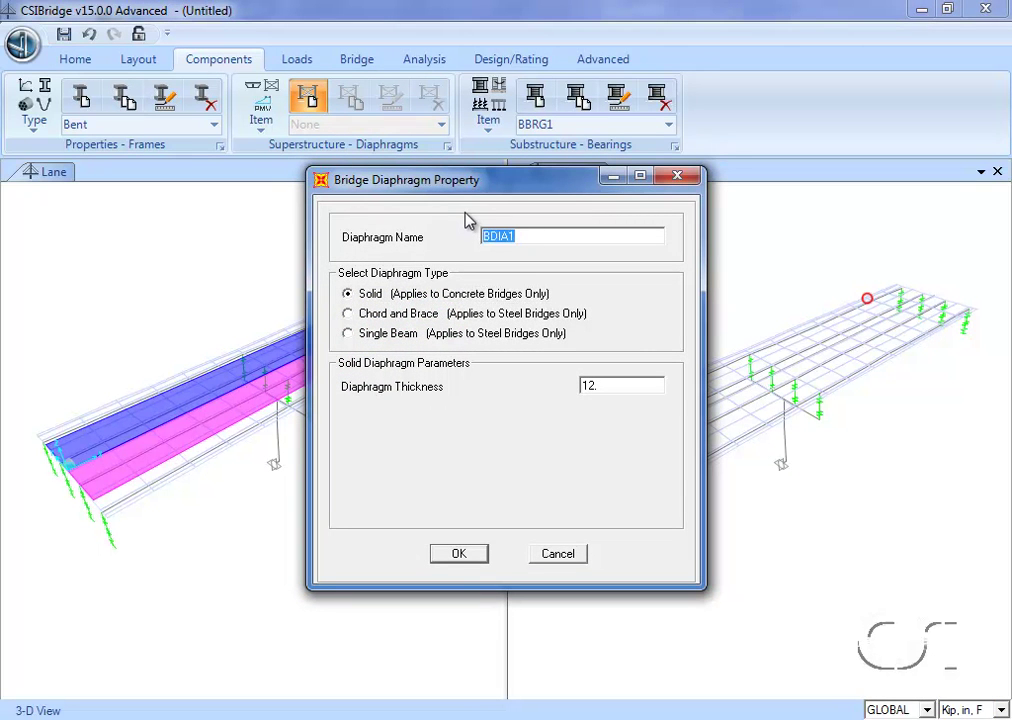
pyautogui.write('Diaphragm')
pyautogui.click(350, 334)
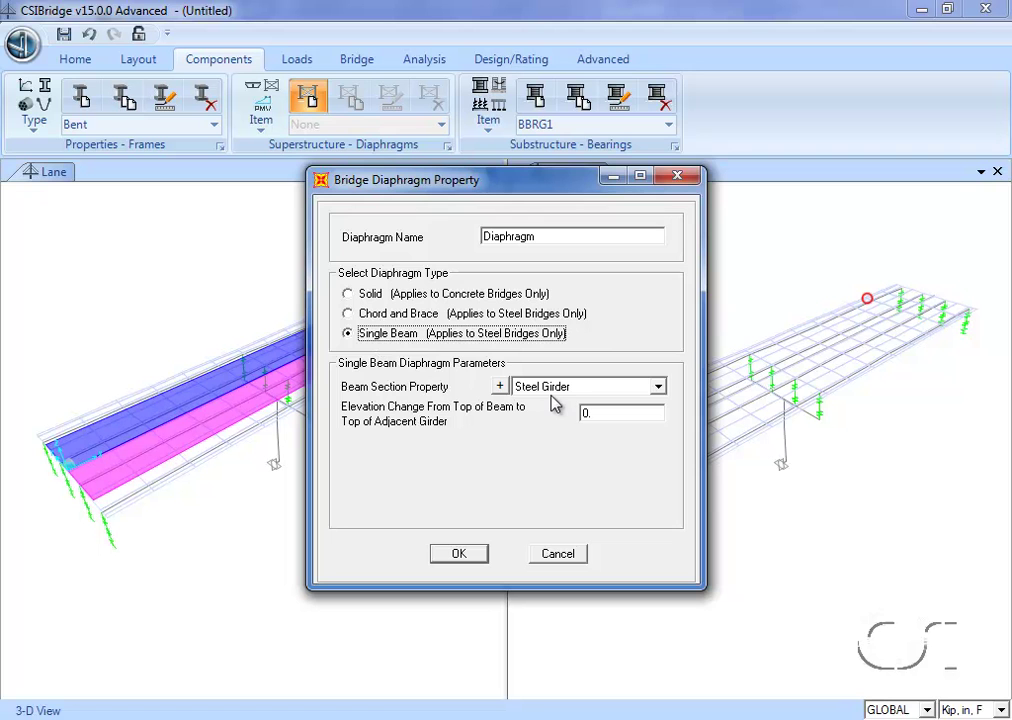
pyautogui.click(466, 555)
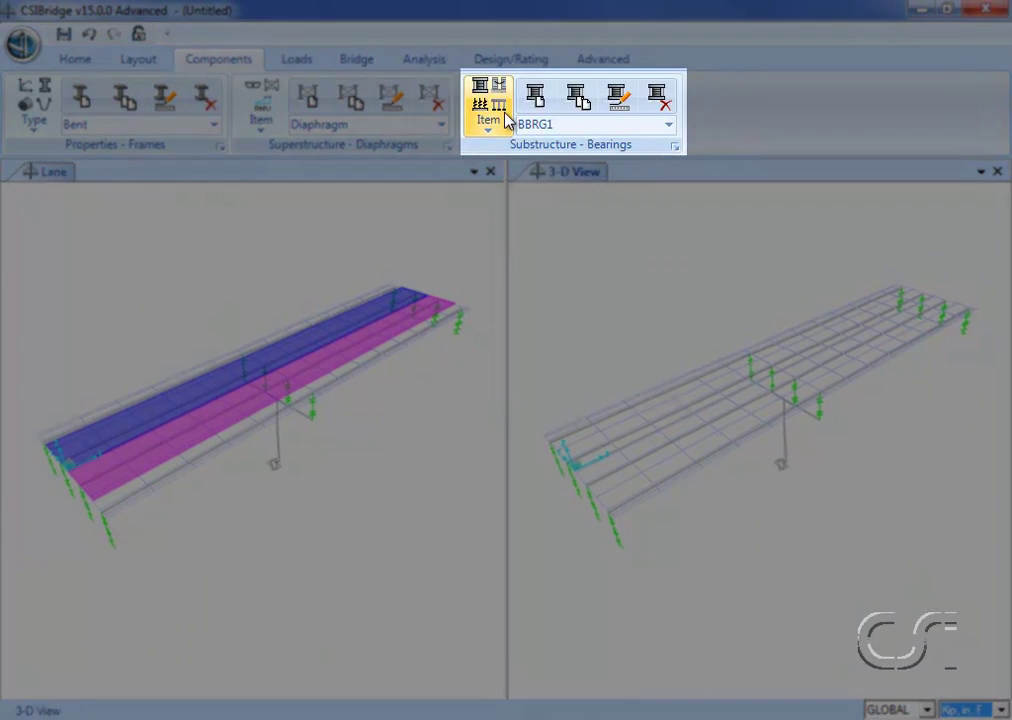
# Review the bearing property BBRG1 and the abutment property BABT1.
pyautogui.click(498, 125)
pyautogui.click(501, 152)
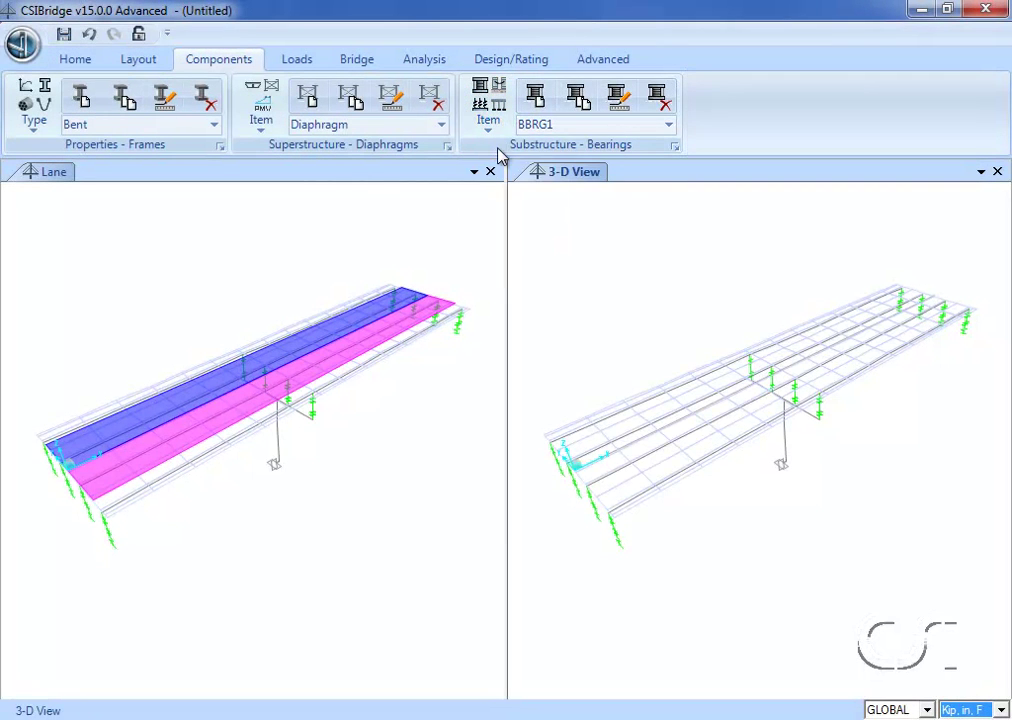
pyautogui.click(668, 125)
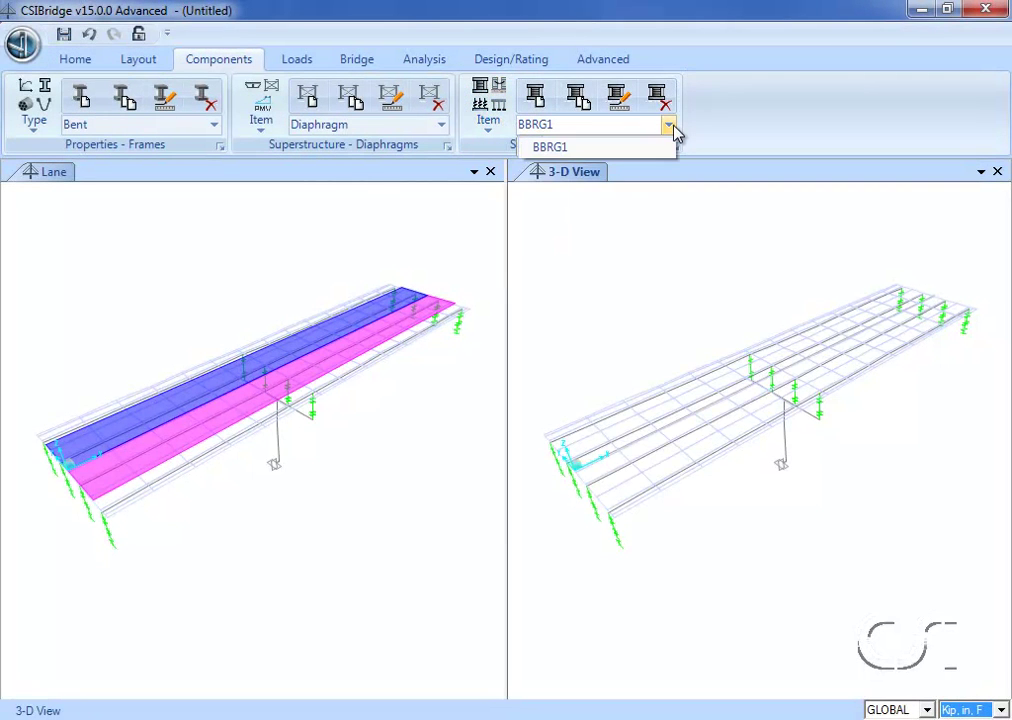
pyautogui.click(480, 100)
pyautogui.click(478, 99)
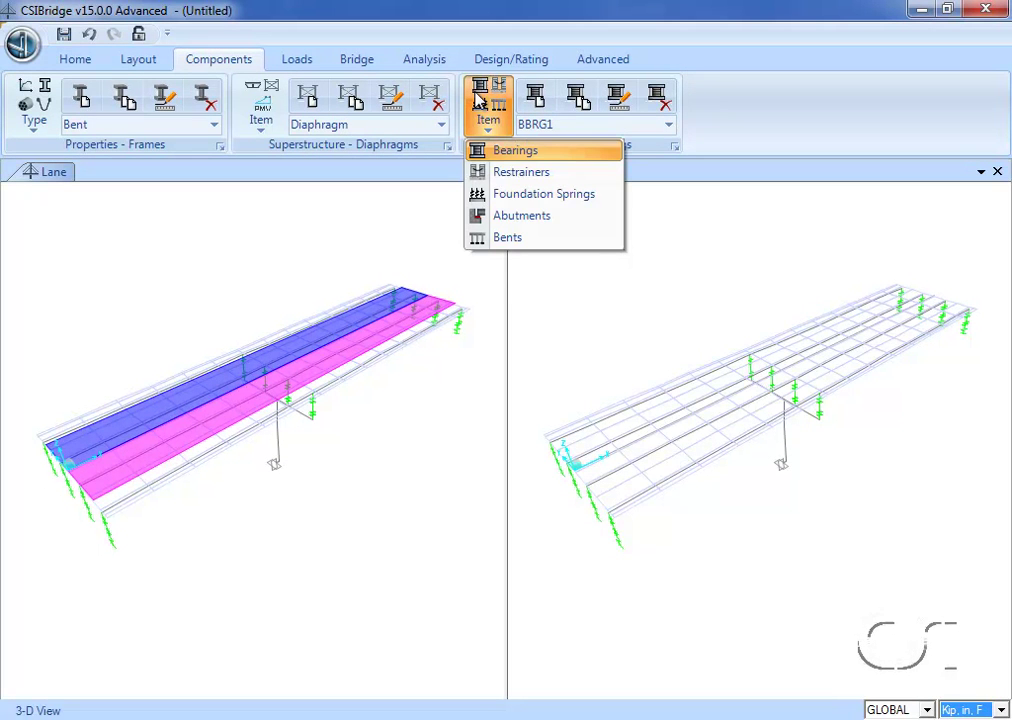
pyautogui.click(482, 216)
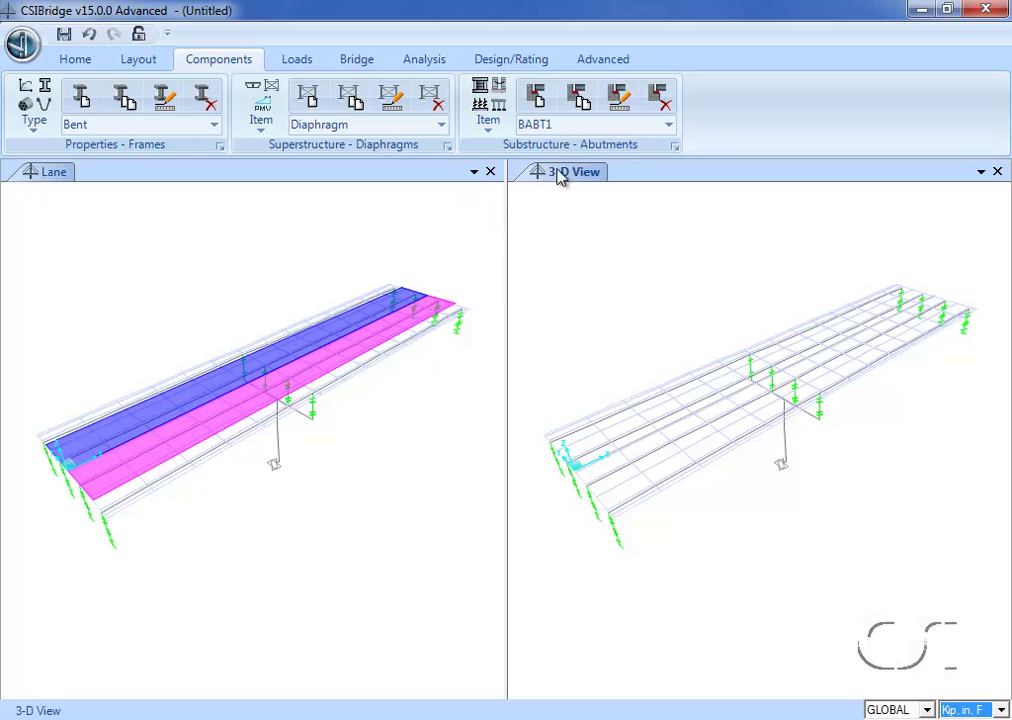
pyautogui.click(669, 128)
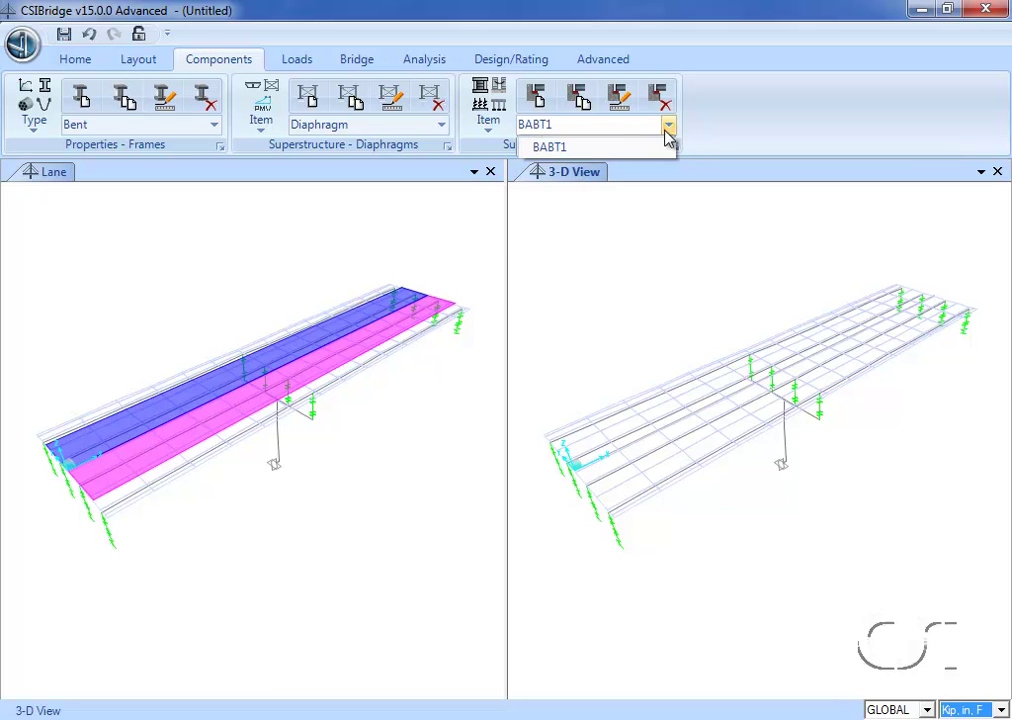
pyautogui.click(485, 108)
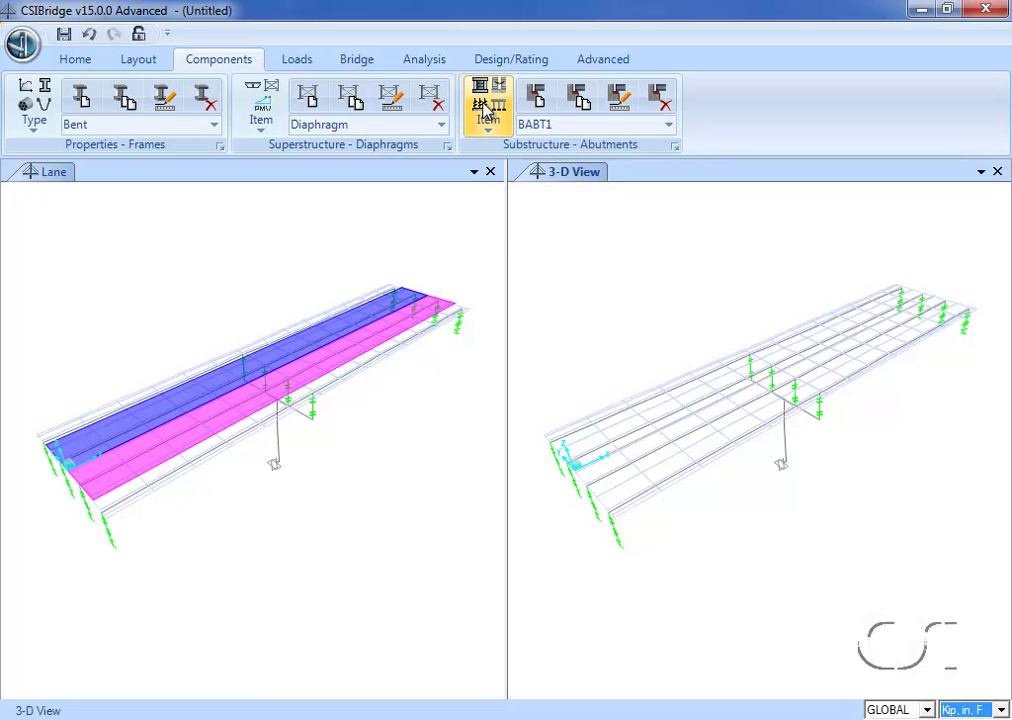
# Review the bent properties, which hold only BENT1.
pyautogui.click(487, 113)
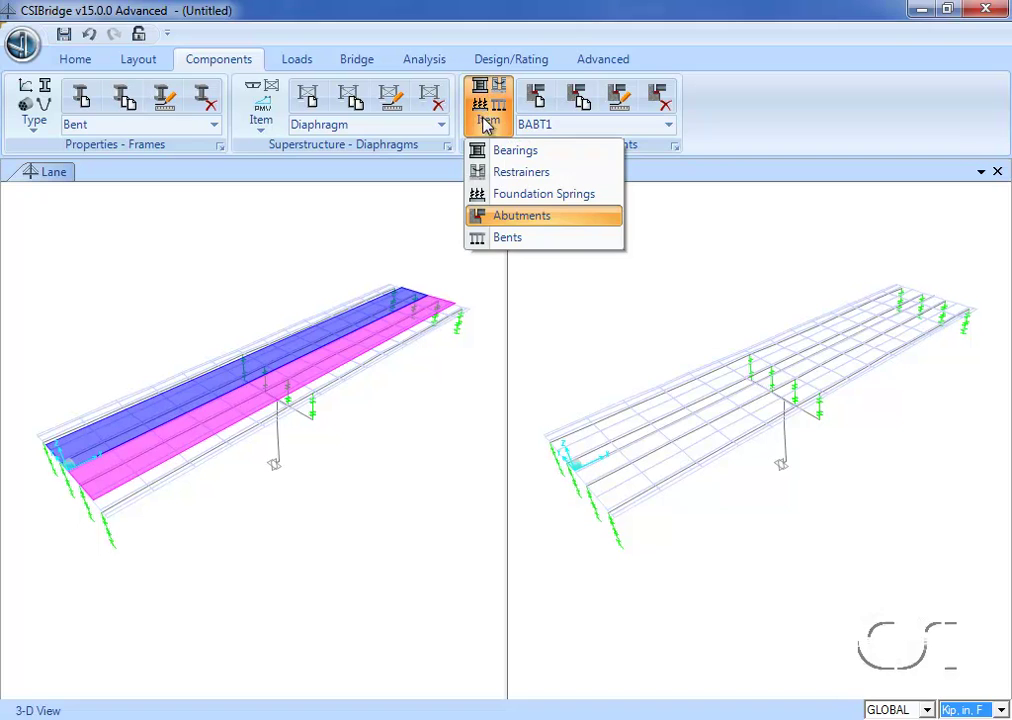
pyautogui.click(500, 237)
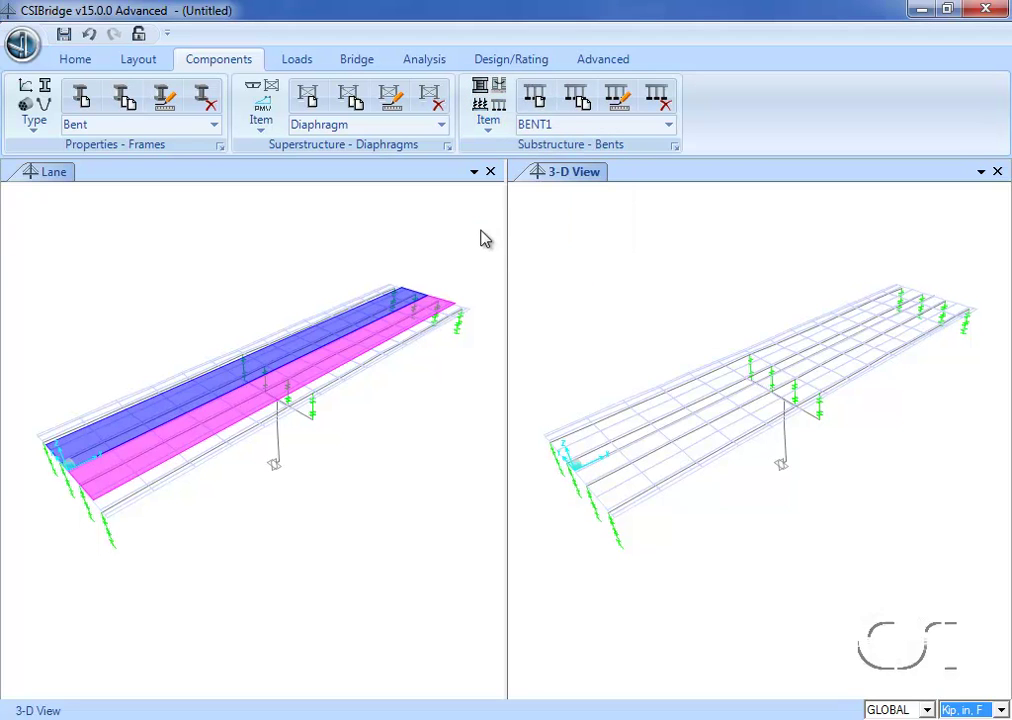
pyautogui.click(668, 128)
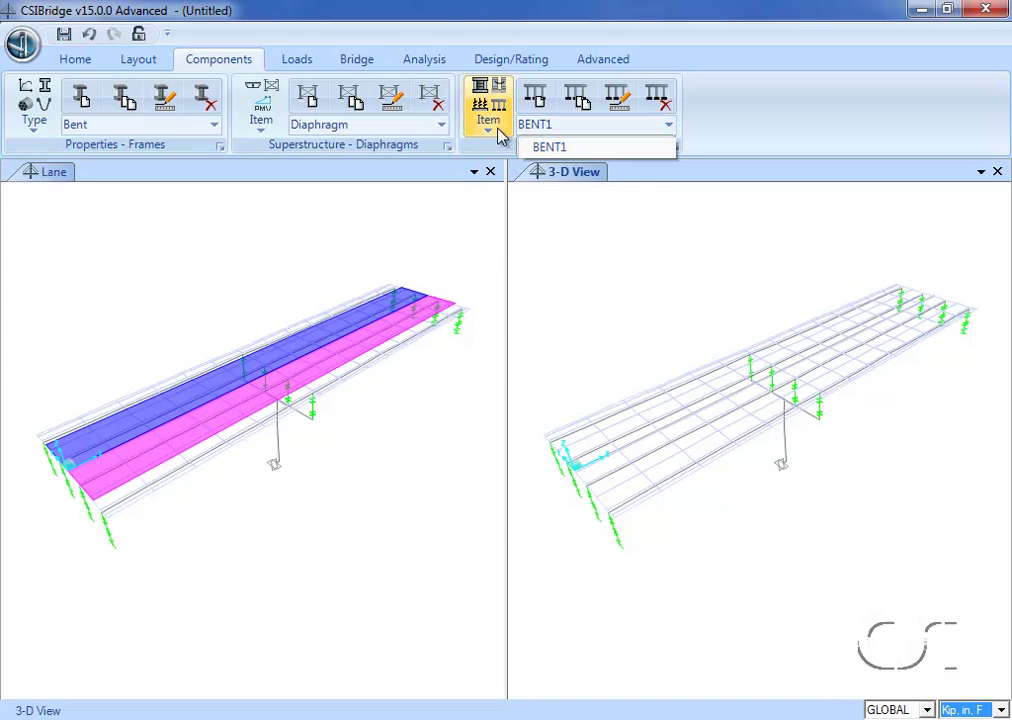
# Browse vehicle HL-93K, vehicle class VECL1 and the DEAD load pattern without changes.
pyautogui.click(297, 60)
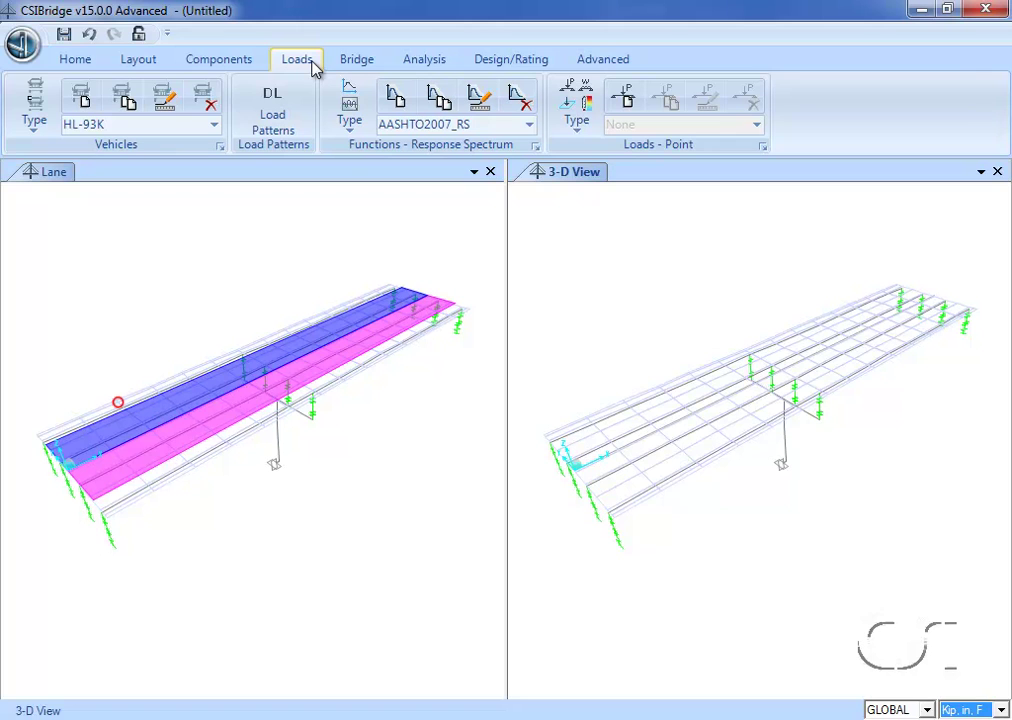
pyautogui.click(38, 112)
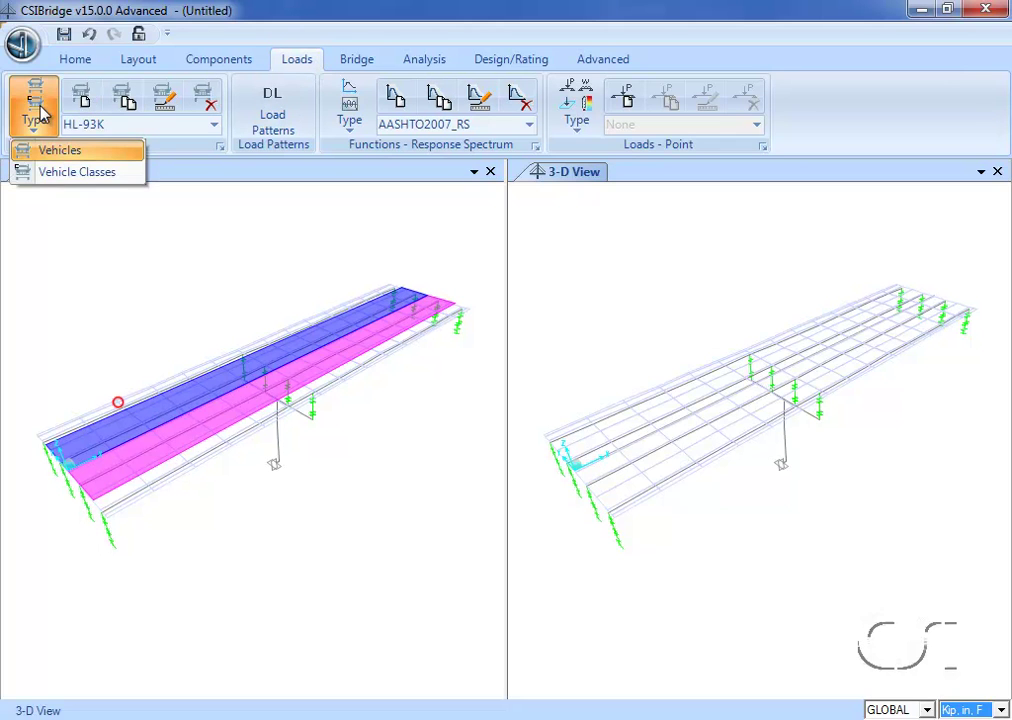
pyautogui.click(50, 150)
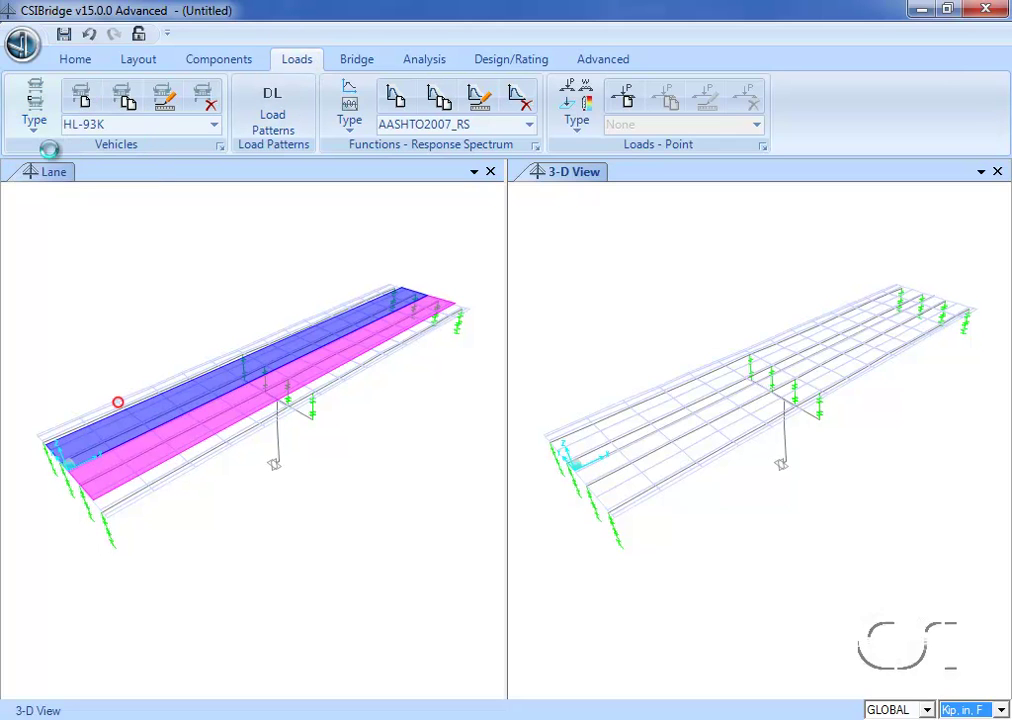
pyautogui.click(214, 125)
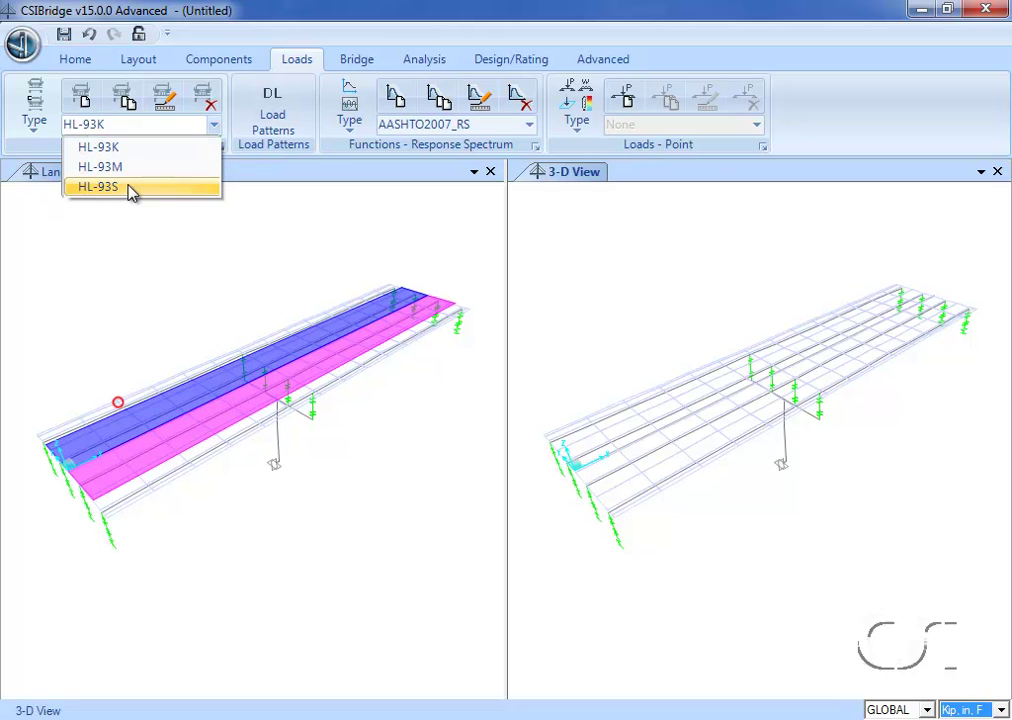
pyautogui.click(44, 122)
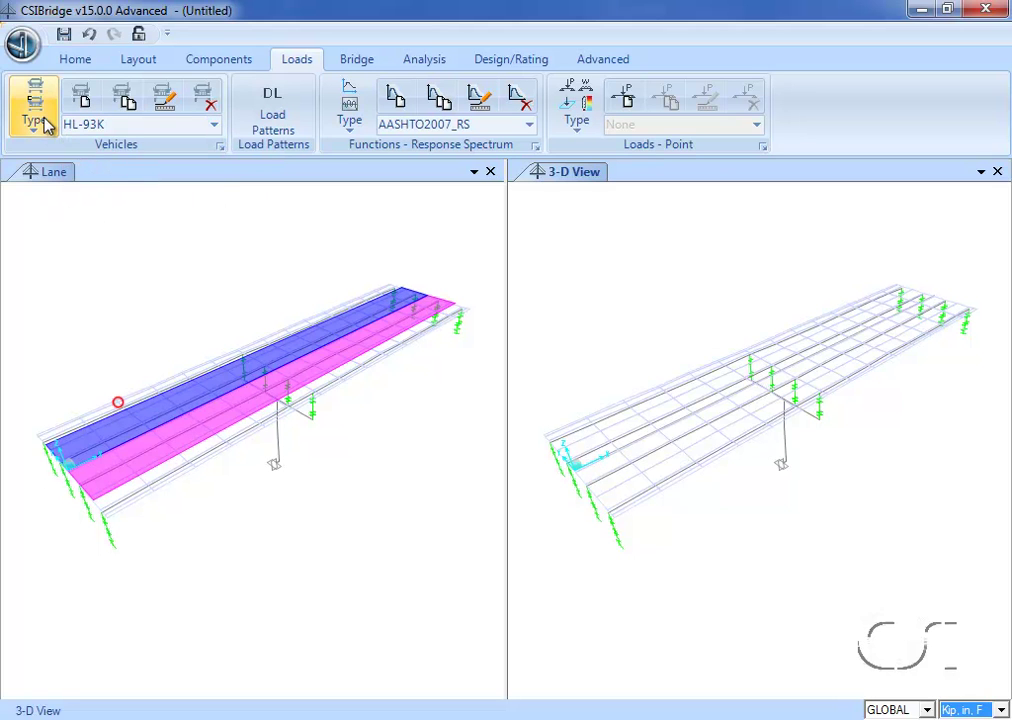
pyautogui.click(44, 122)
pyautogui.click(50, 172)
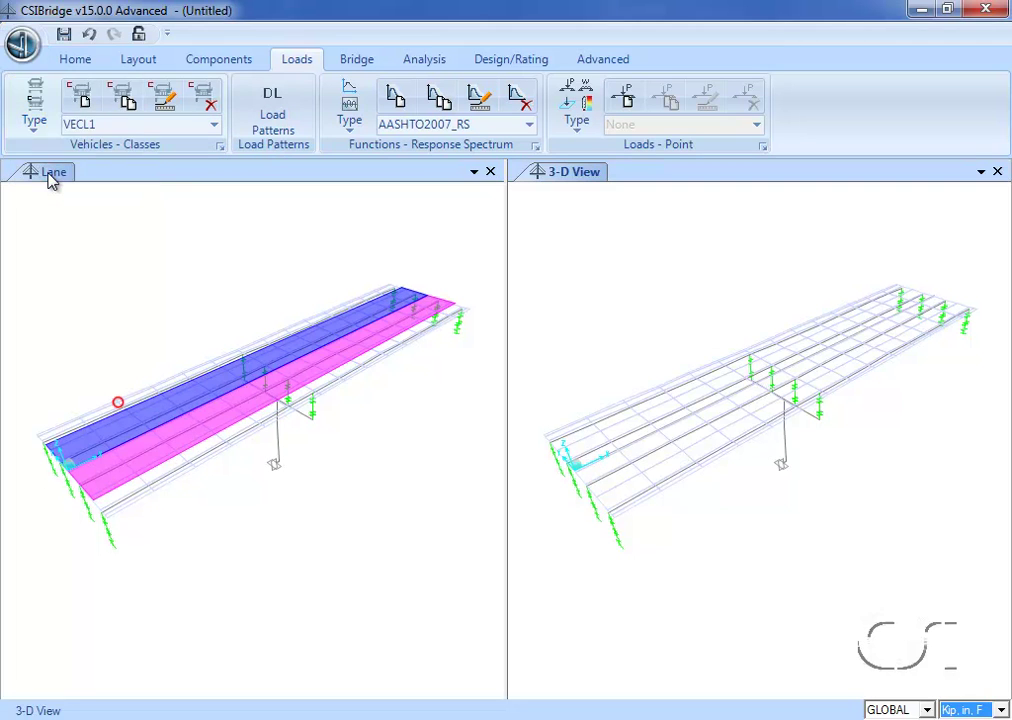
pyautogui.click(213, 126)
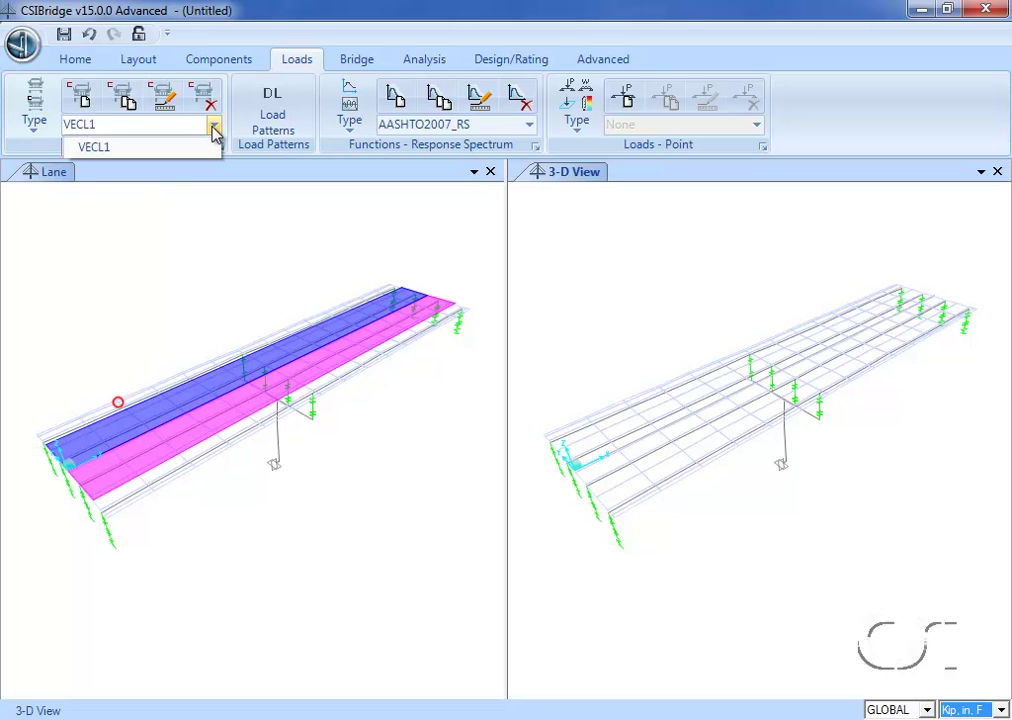
pyautogui.click(283, 121)
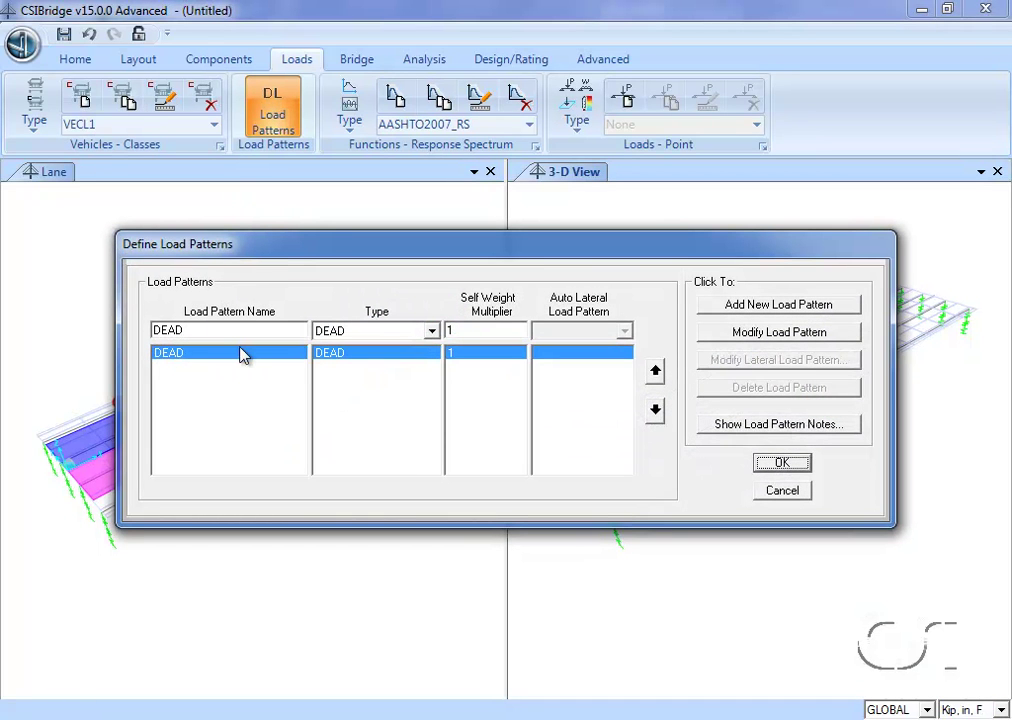
pyautogui.click(781, 491)
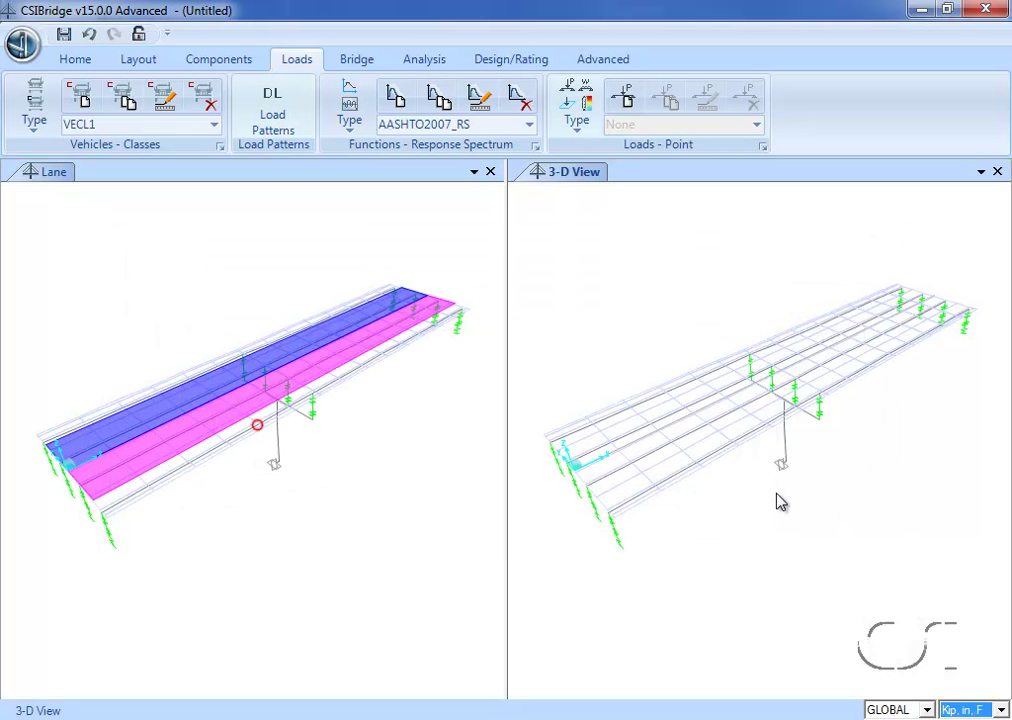
# Open BOBJ1's definition and inspect spans 1 and 2 at stations 0, 720 and 1680.
pyautogui.click(352, 60)
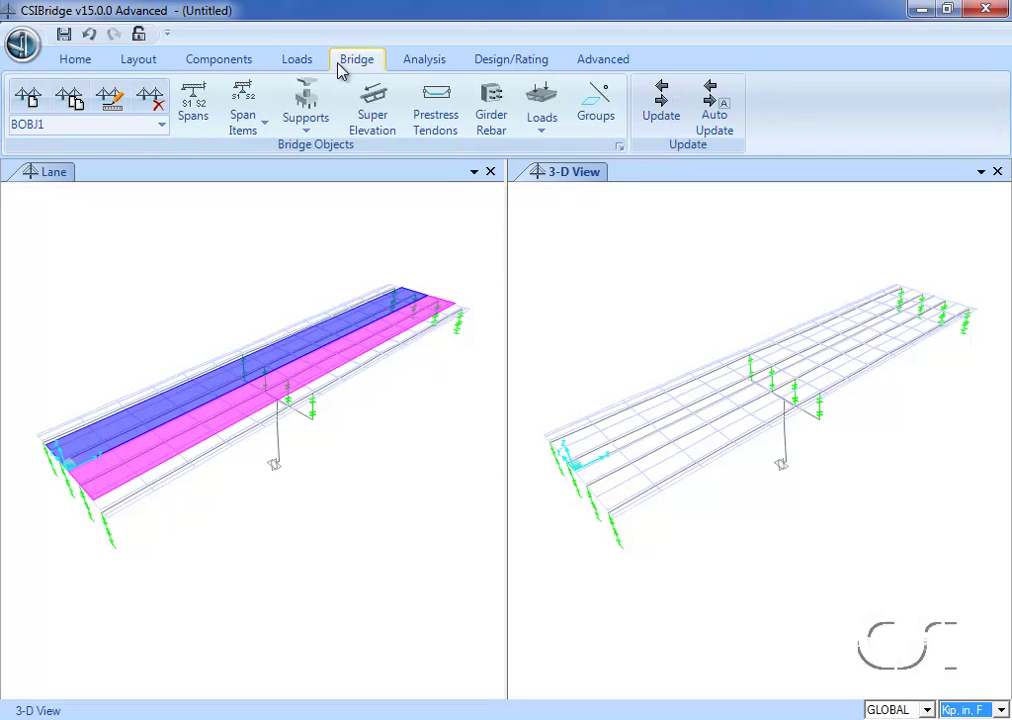
pyautogui.click(161, 124)
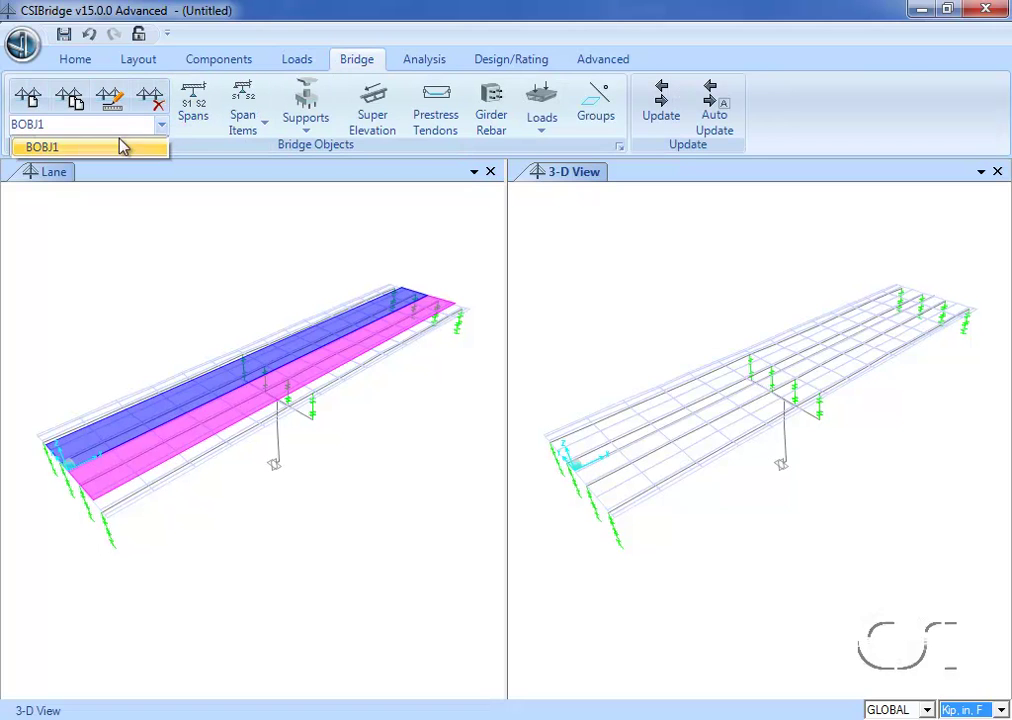
pyautogui.click(44, 148)
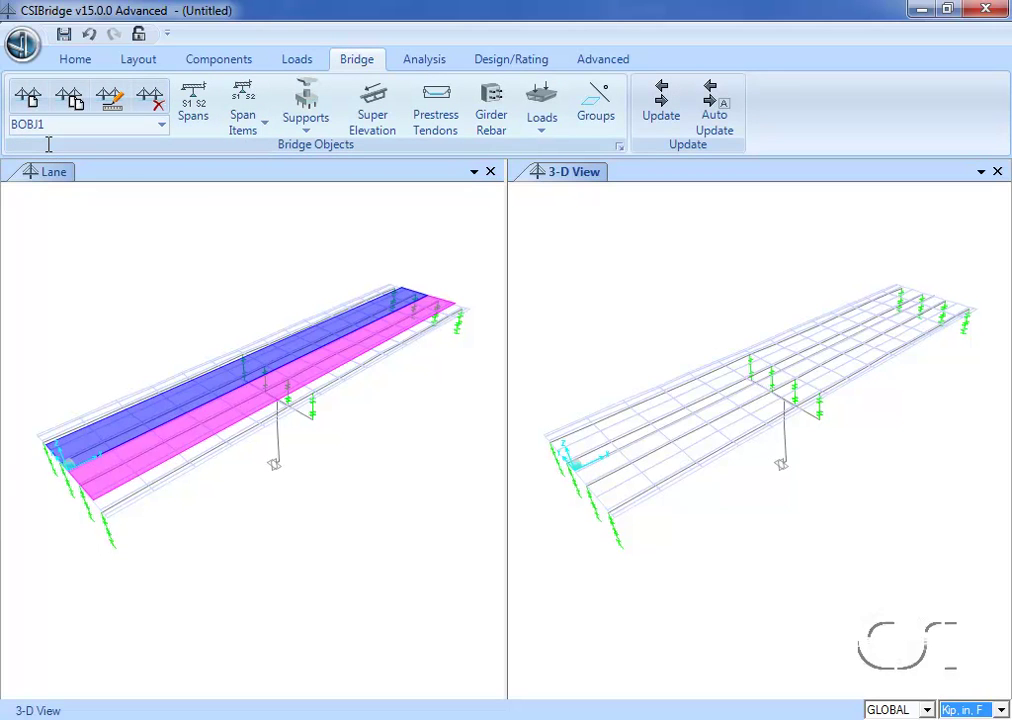
pyautogui.click(110, 97)
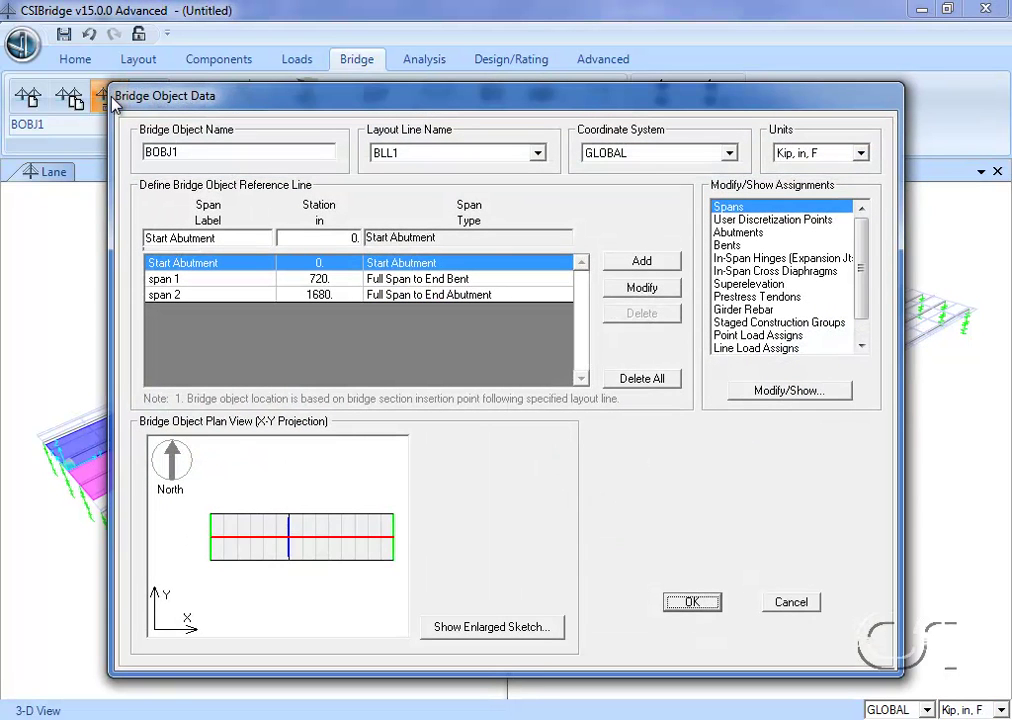
pyautogui.click(194, 280)
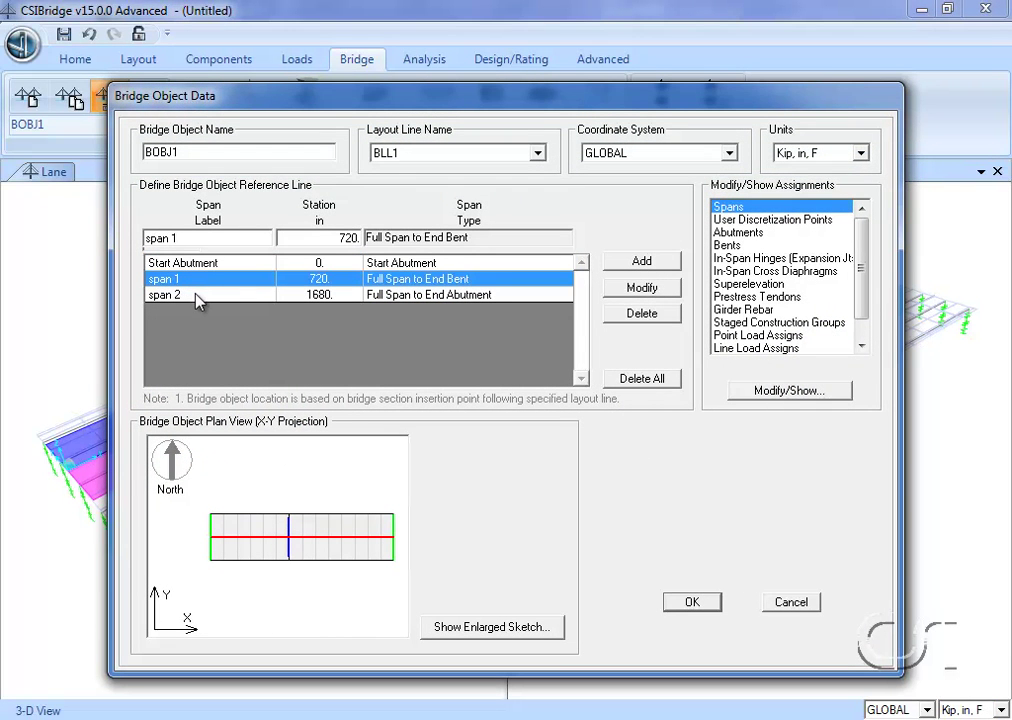
pyautogui.click(197, 300)
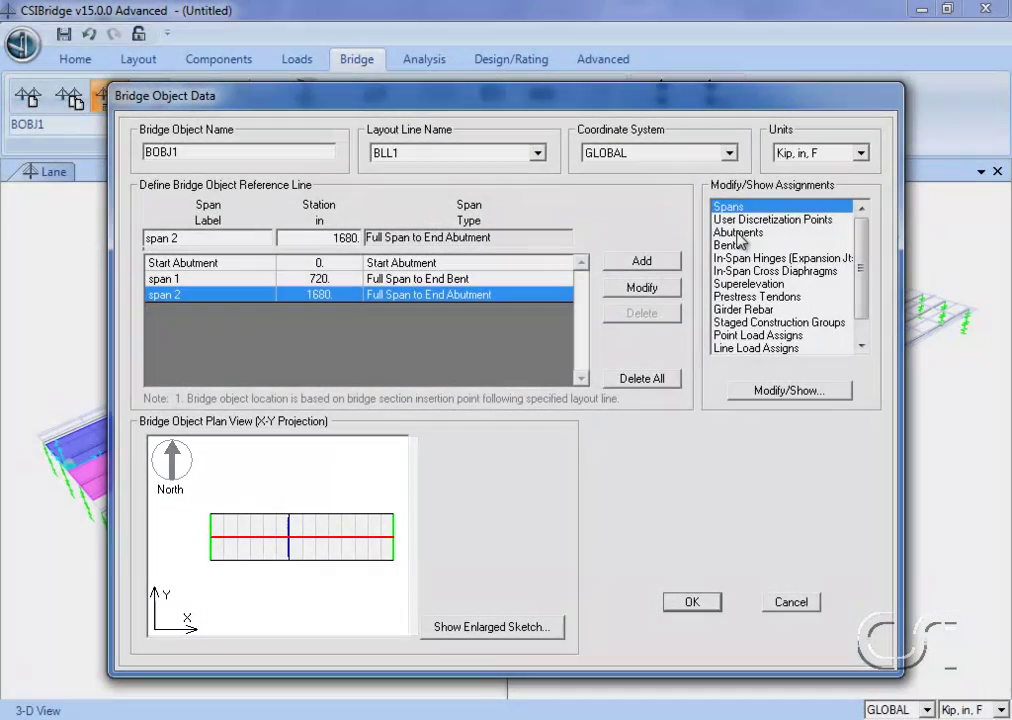
pyautogui.click(738, 232)
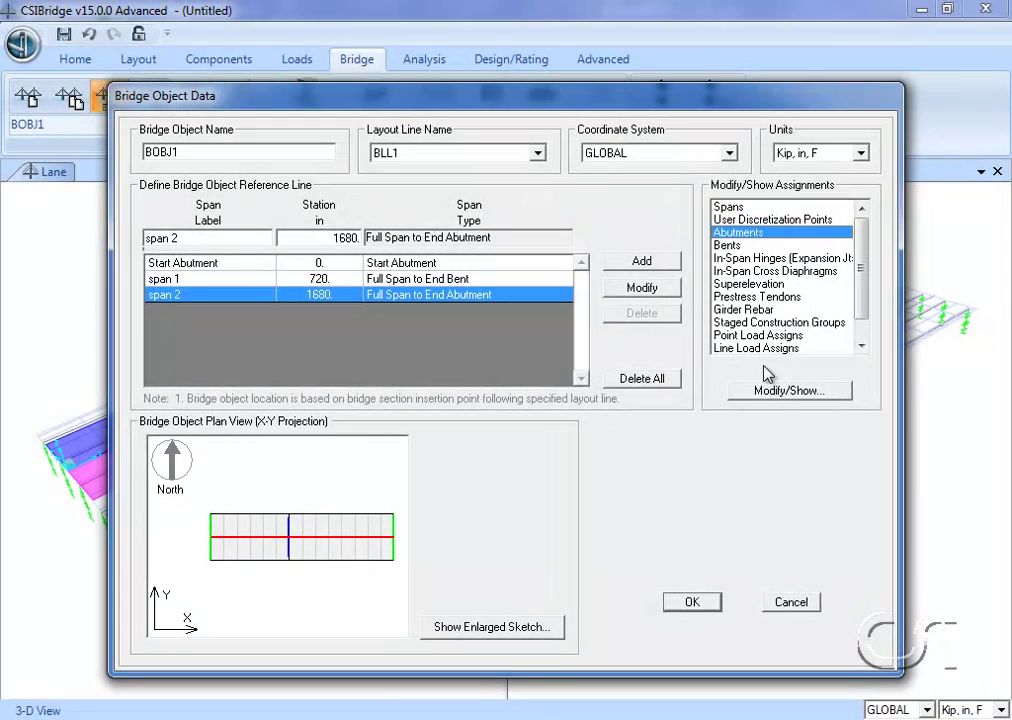
pyautogui.click(770, 391)
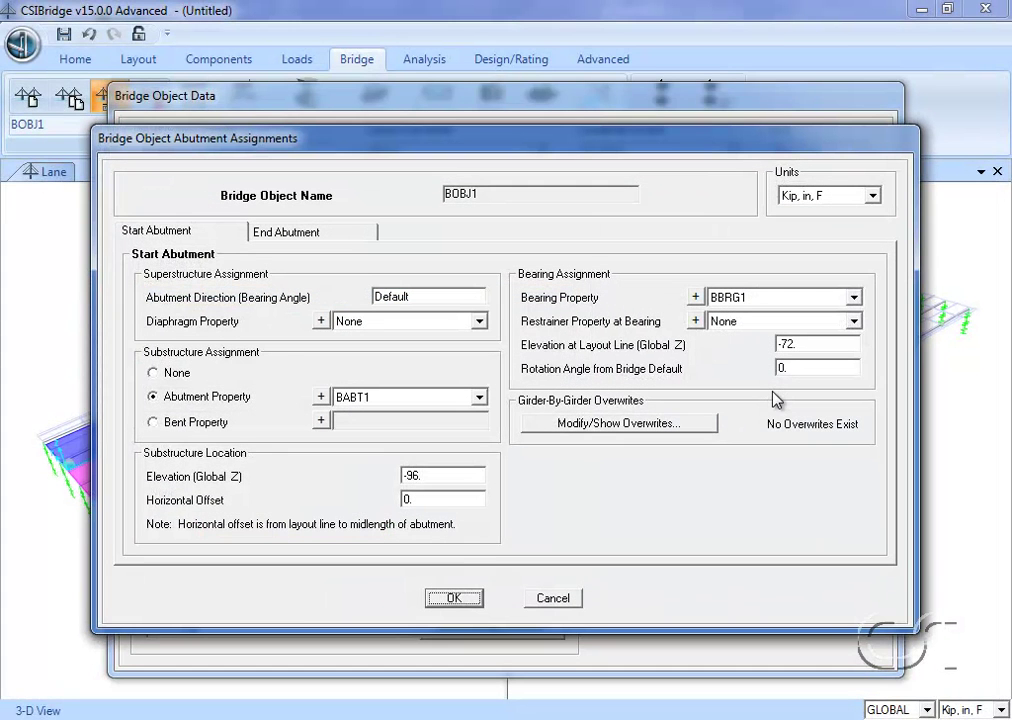
pyautogui.click(349, 236)
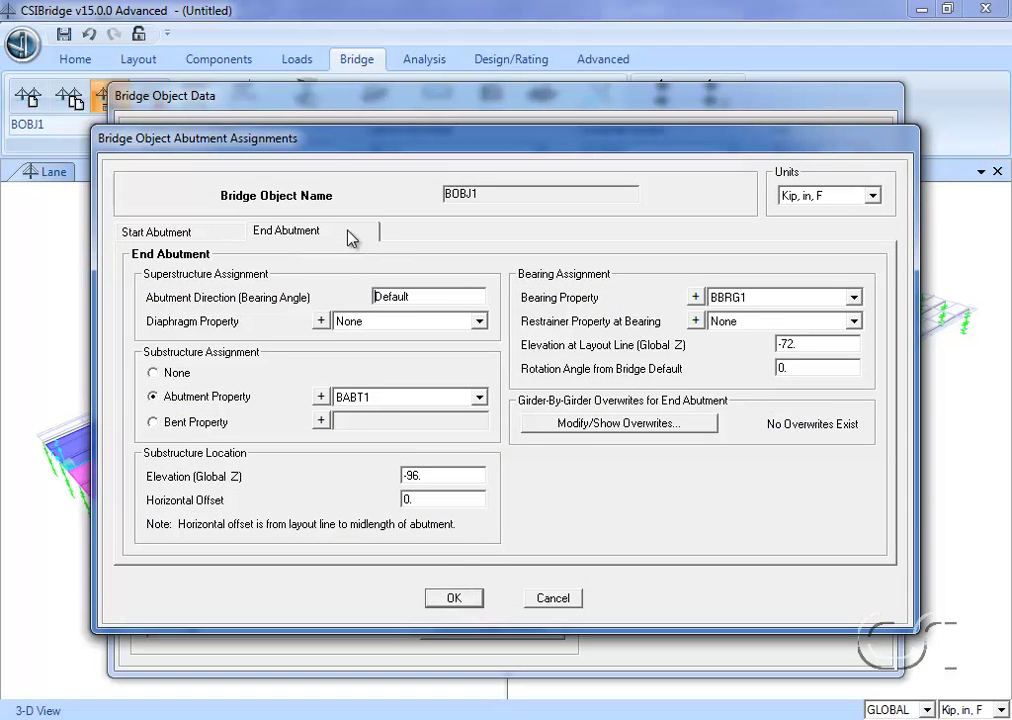
pyautogui.click(454, 599)
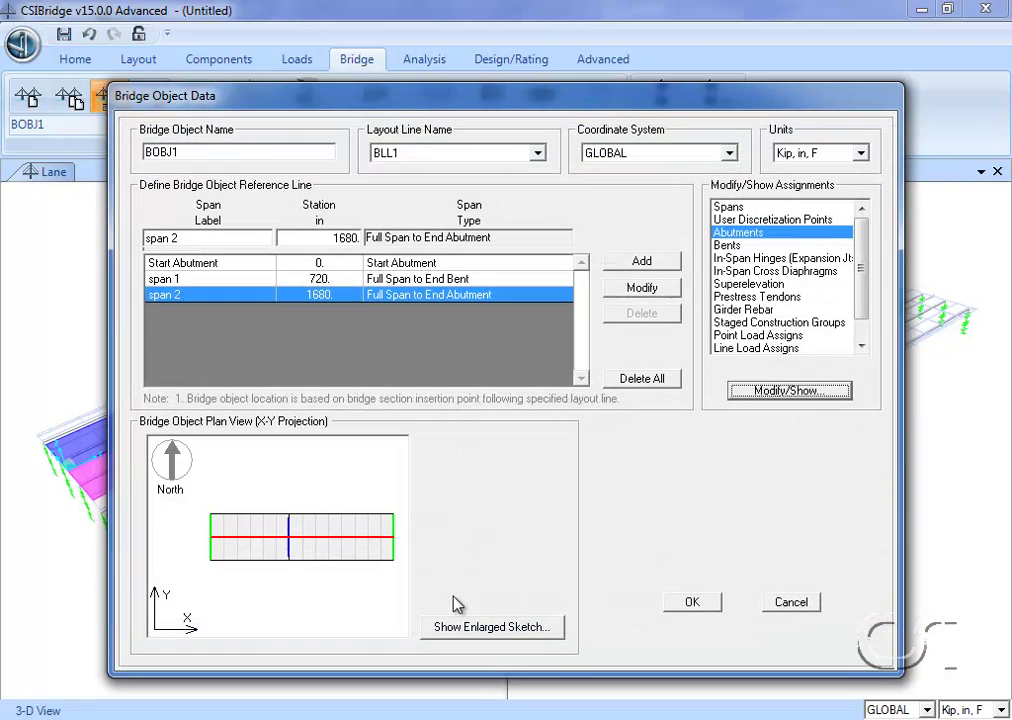
pyautogui.click(729, 246)
pyautogui.click(763, 392)
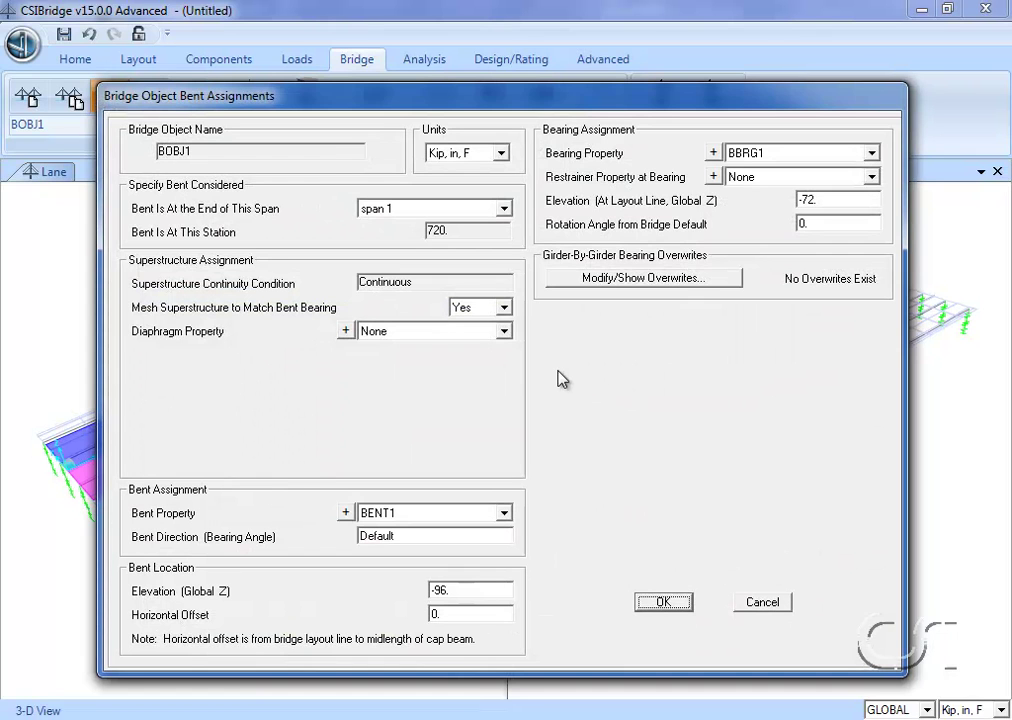
pyautogui.click(660, 602)
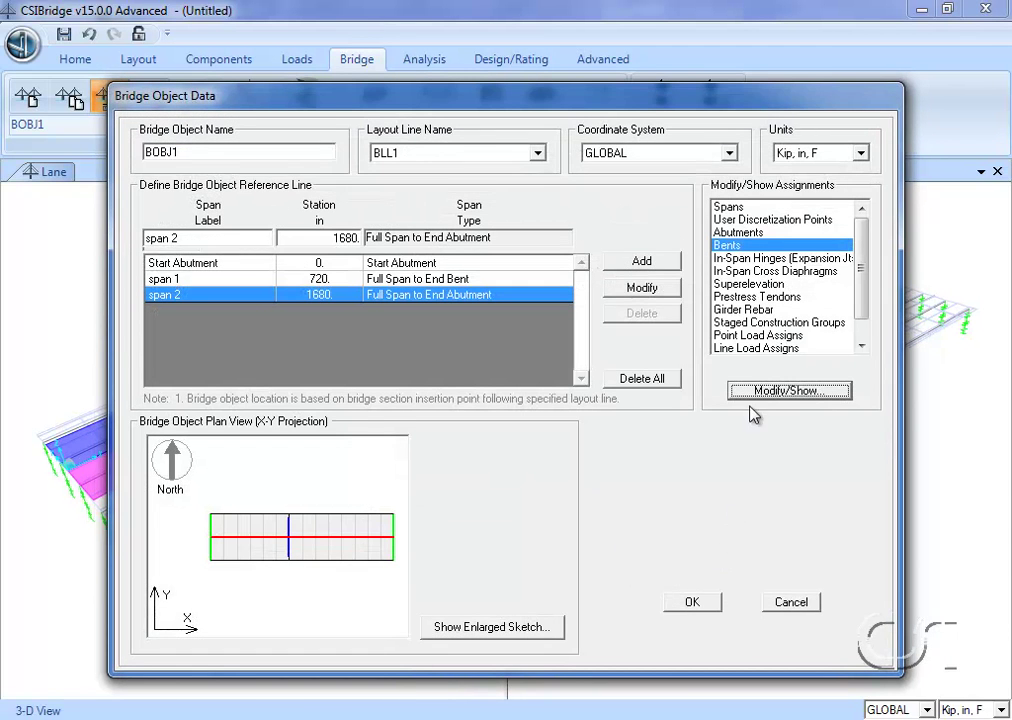
pyautogui.click(780, 272)
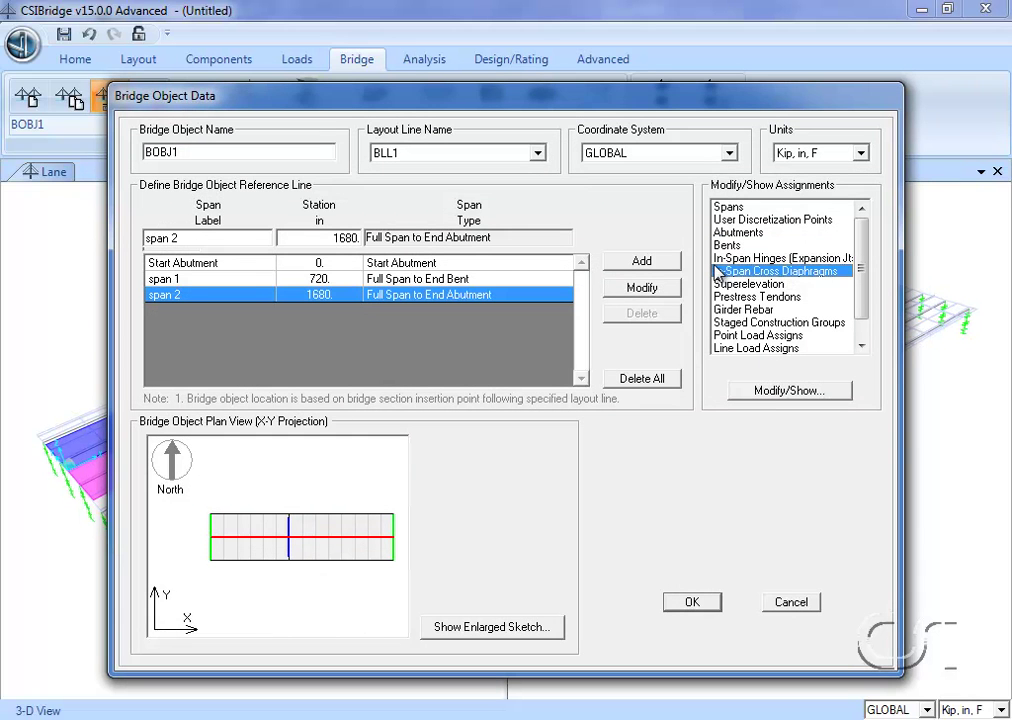
# Add span 1 in-span cross diaphragms at 240 and 480.
pyautogui.click(781, 392)
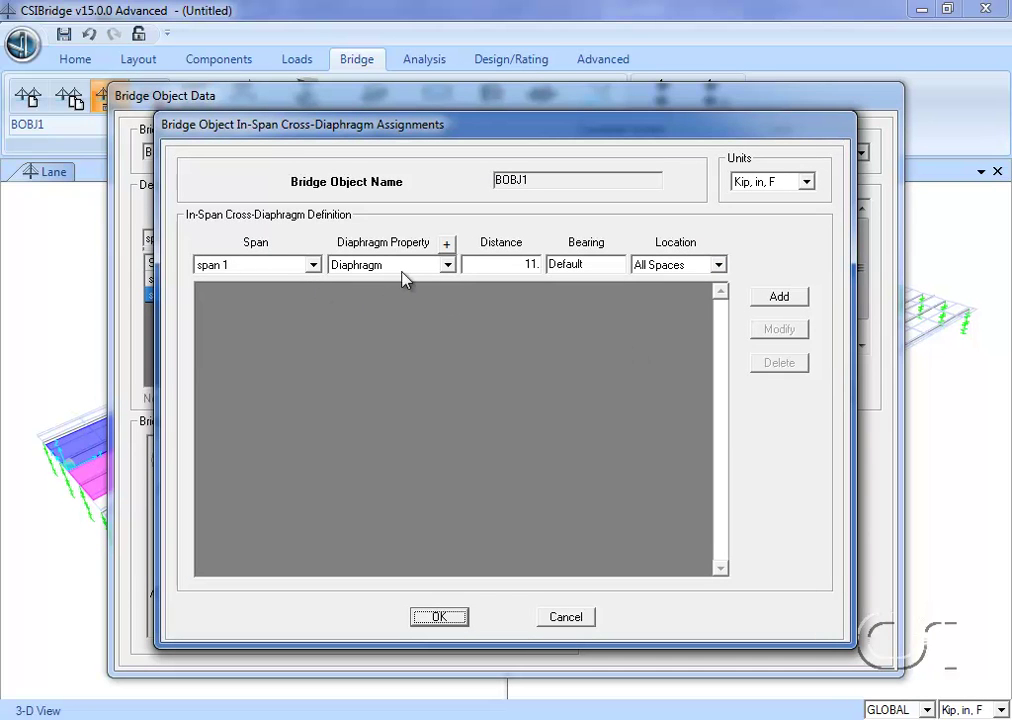
pyautogui.doubleClick(516, 263)
pyautogui.write('240')
pyautogui.click(762, 298)
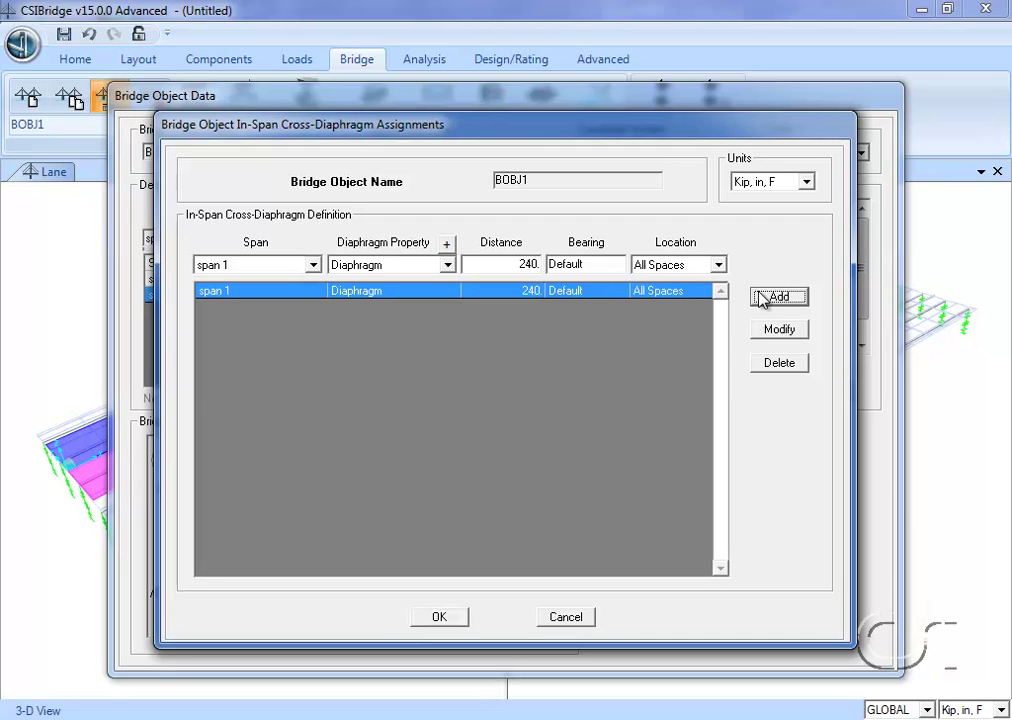
pyautogui.doubleClick(533, 263)
pyautogui.write('480')
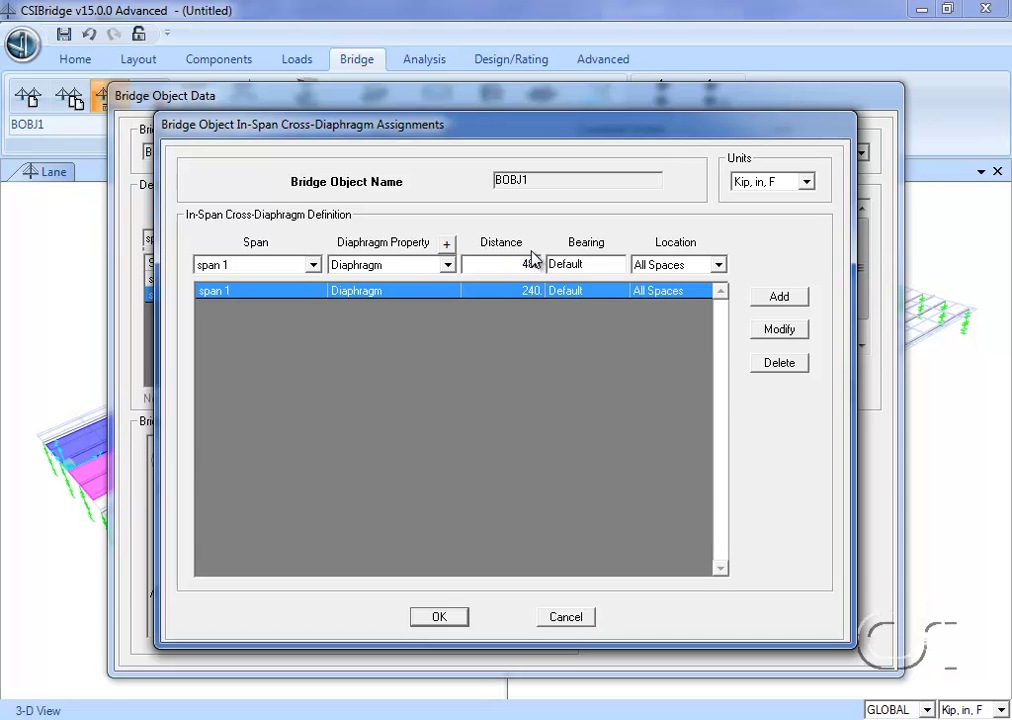
pyautogui.click(795, 298)
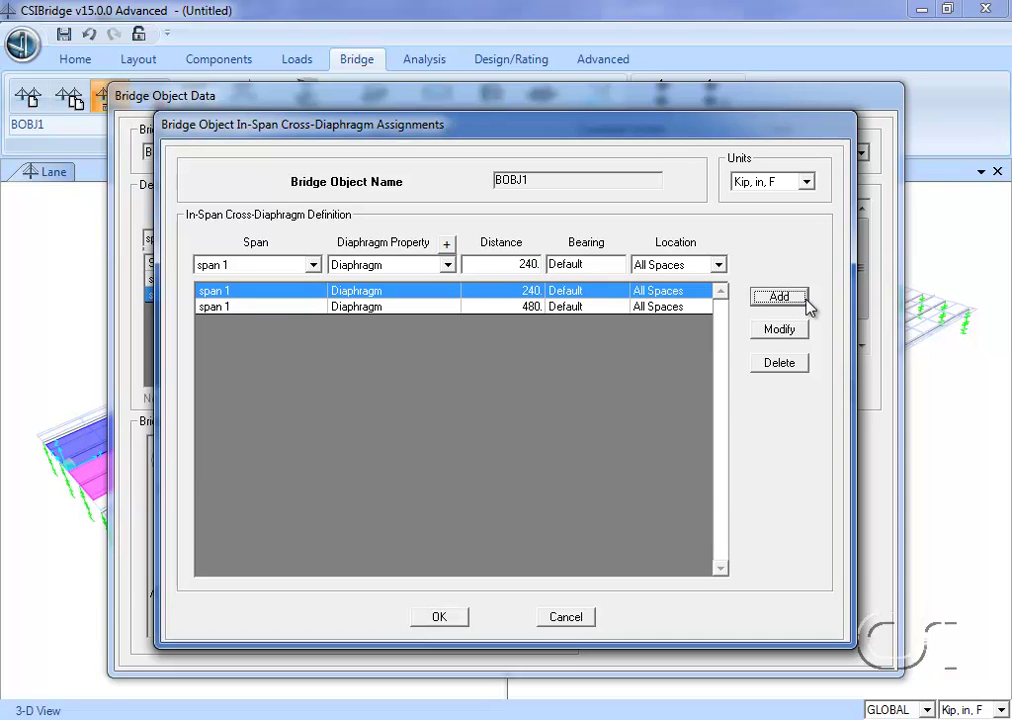
# Add span 2 in-span cross diaphragms at 240 and 480.
pyautogui.click(313, 264)
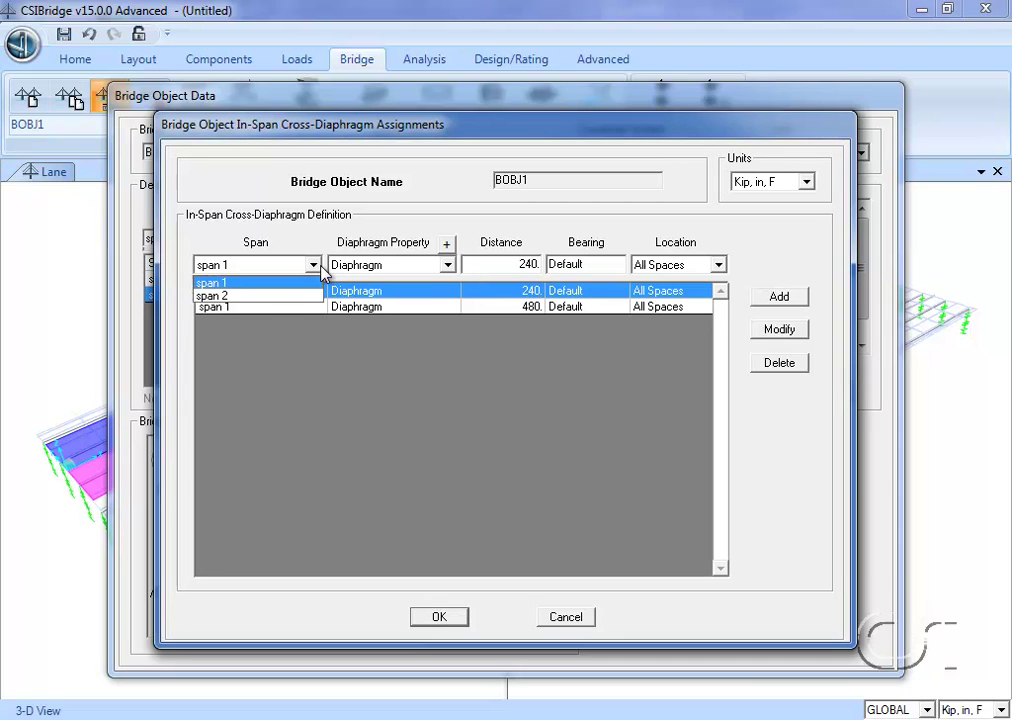
pyautogui.click(269, 296)
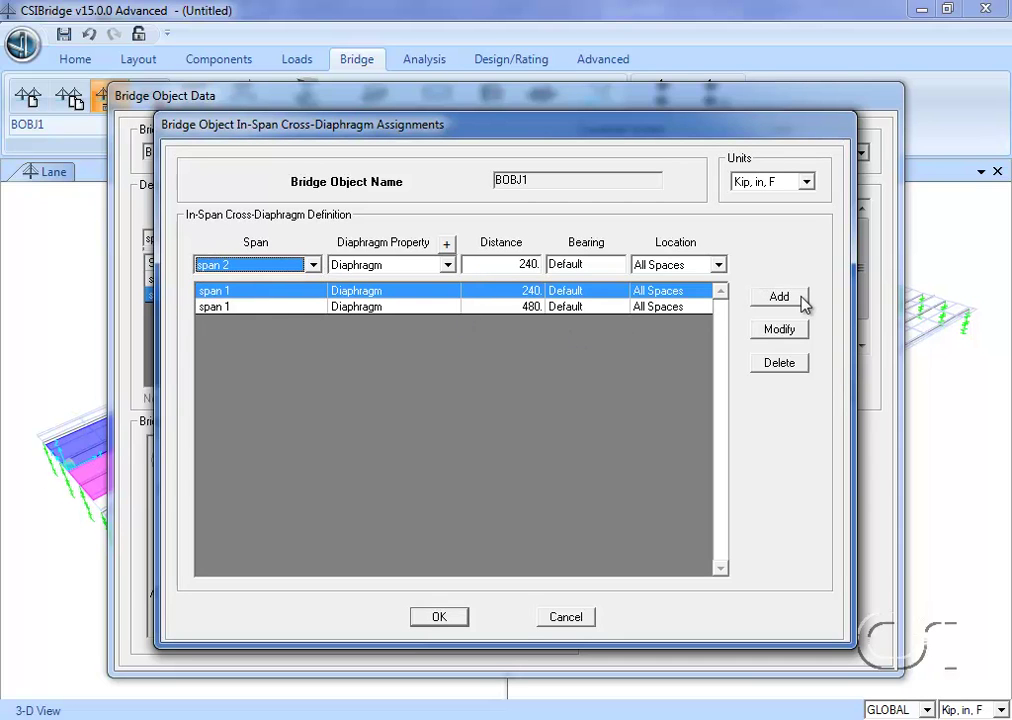
pyautogui.click(781, 299)
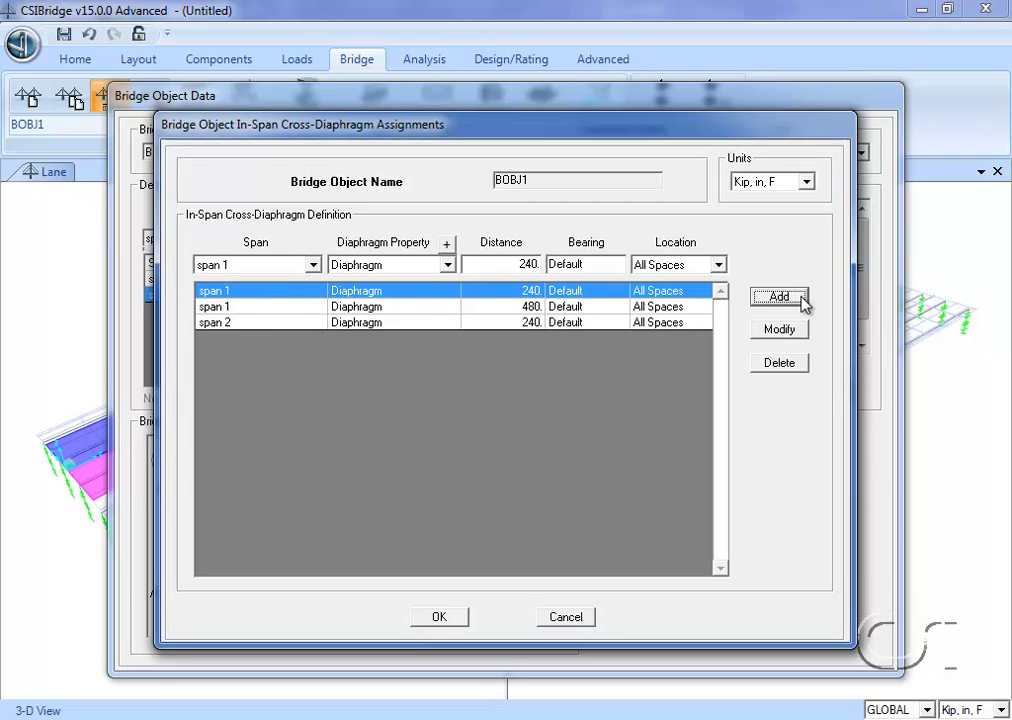
pyautogui.click(313, 264)
pyautogui.click(250, 297)
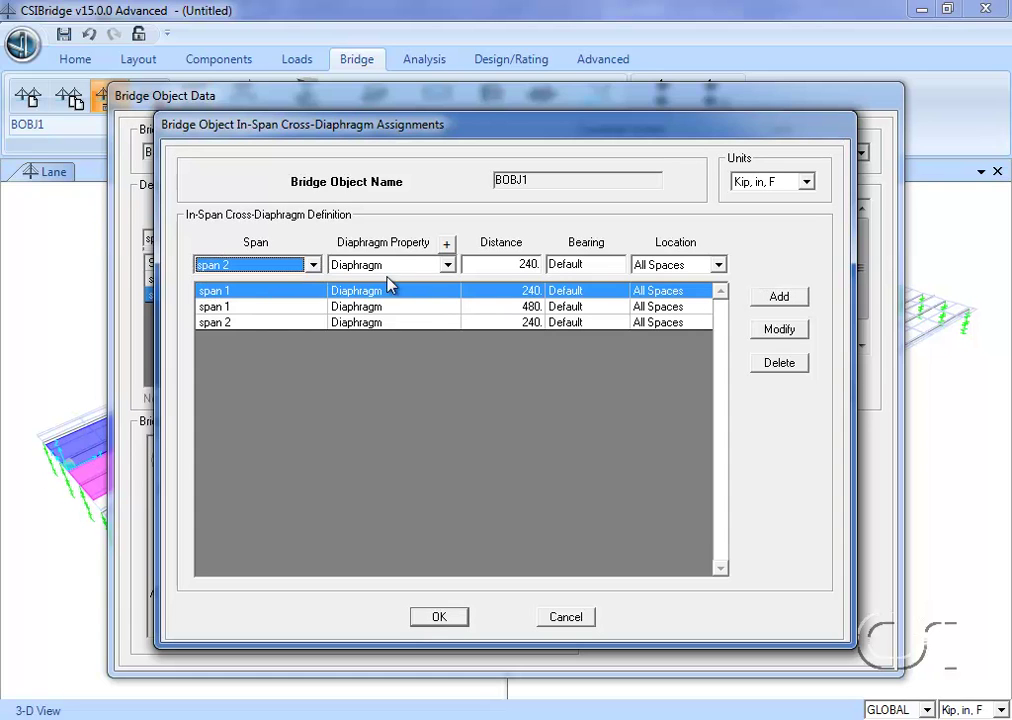
pyautogui.doubleClick(522, 263)
pyautogui.write('48')
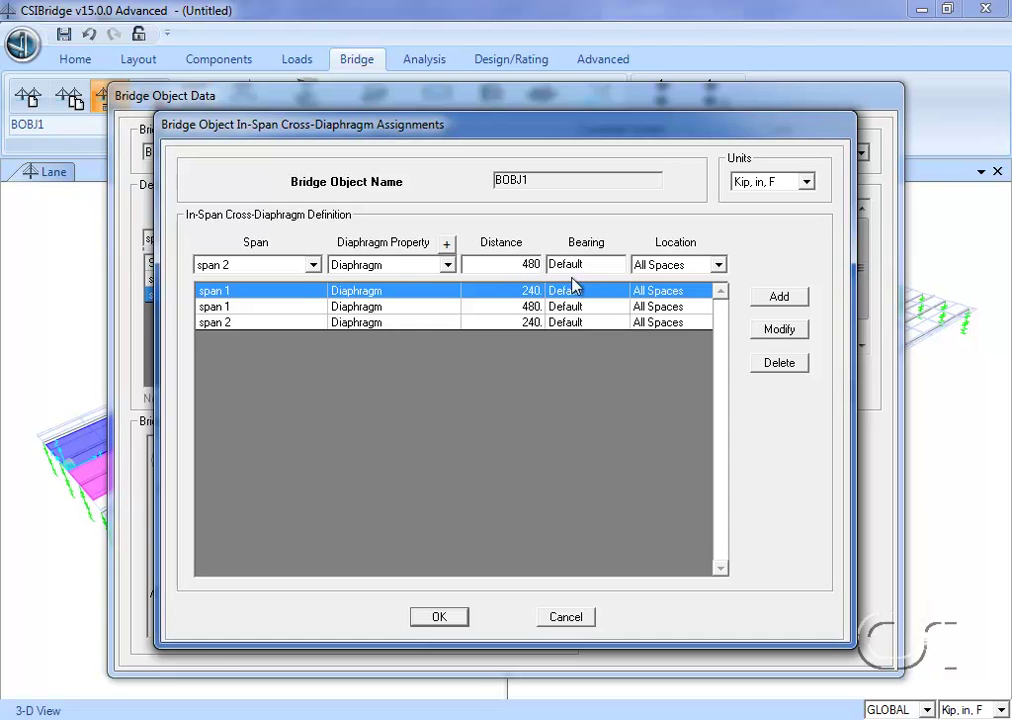
pyautogui.click(770, 300)
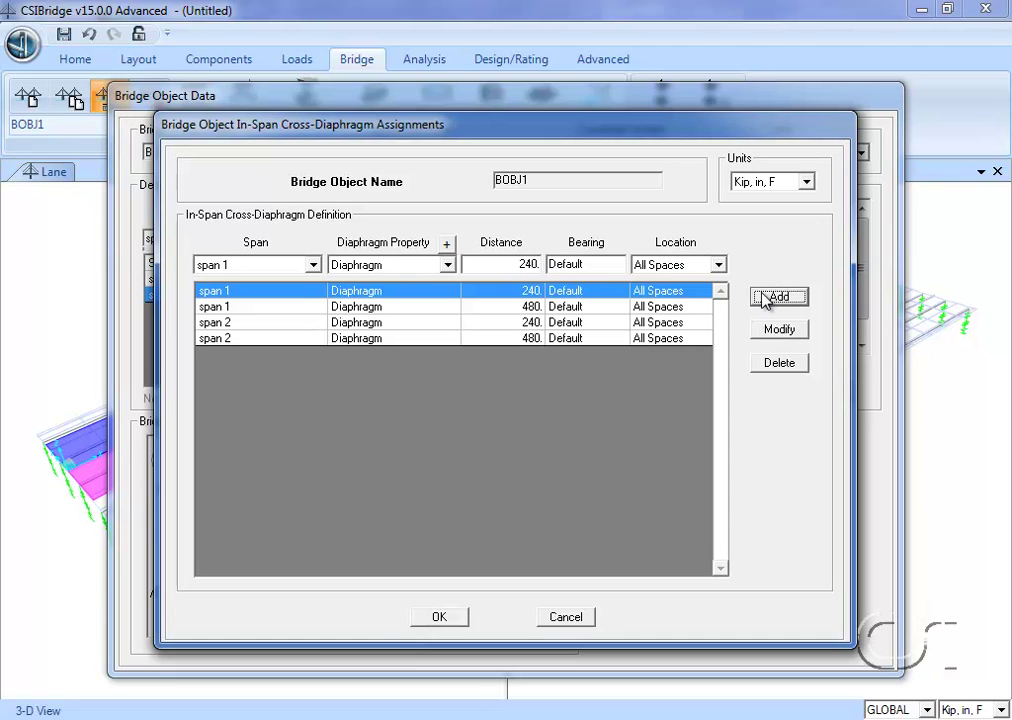
# Add a span 2 cross diaphragm at 720 and confirm the assignments.
pyautogui.click(313, 265)
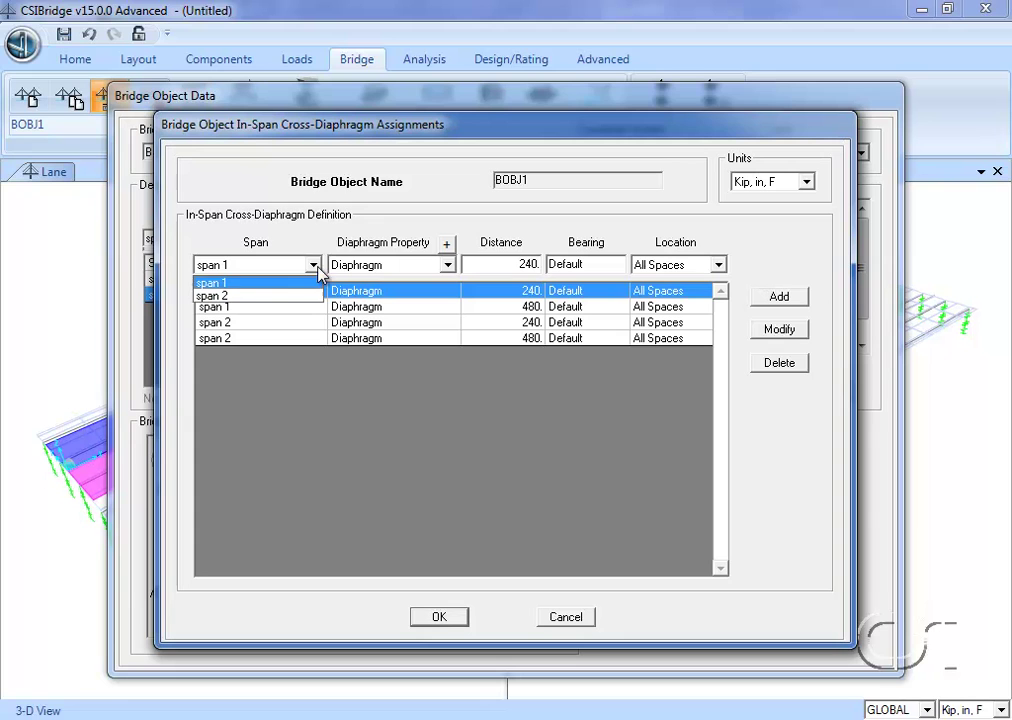
pyautogui.click(265, 297)
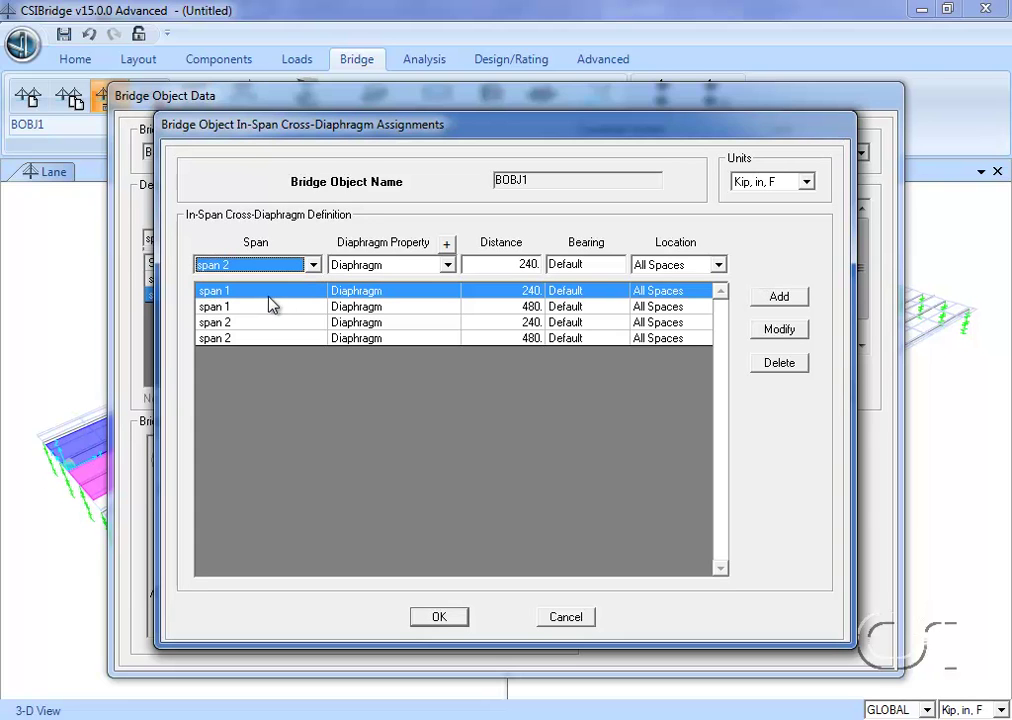
pyautogui.doubleClick(531, 264)
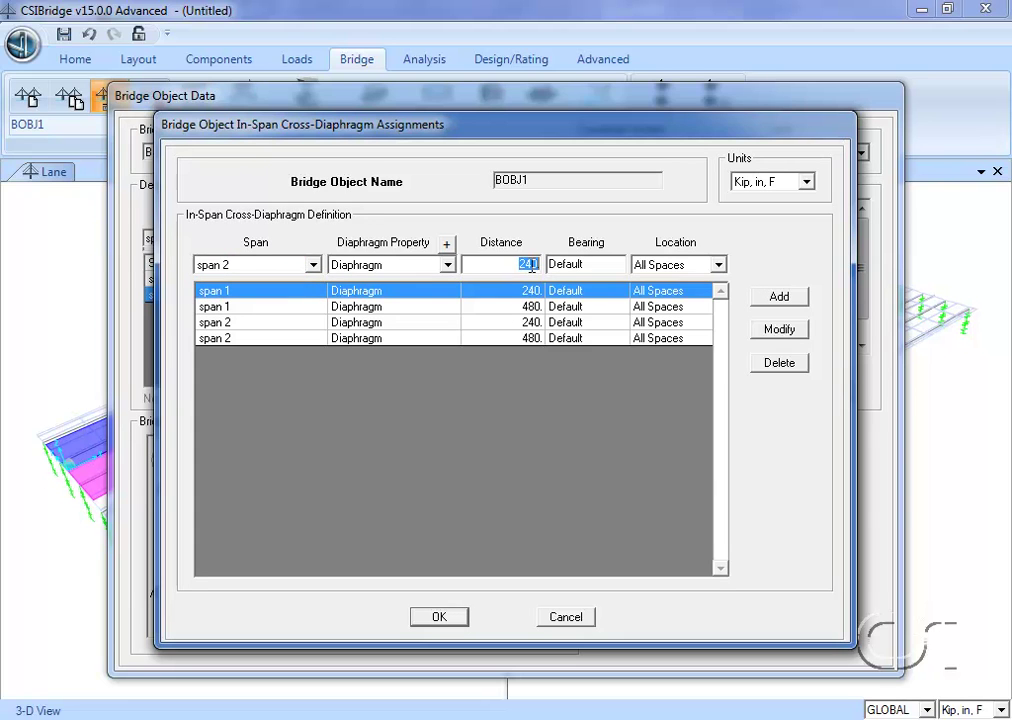
pyautogui.write('2')
pyautogui.write('20')
pyautogui.click(780, 298)
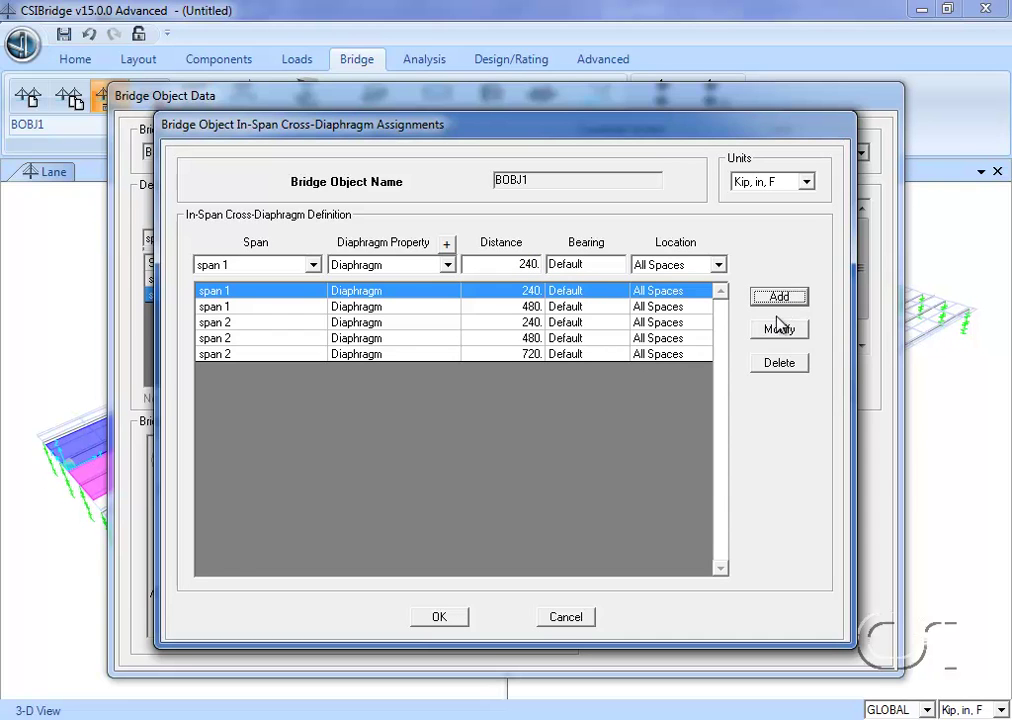
pyautogui.click(450, 619)
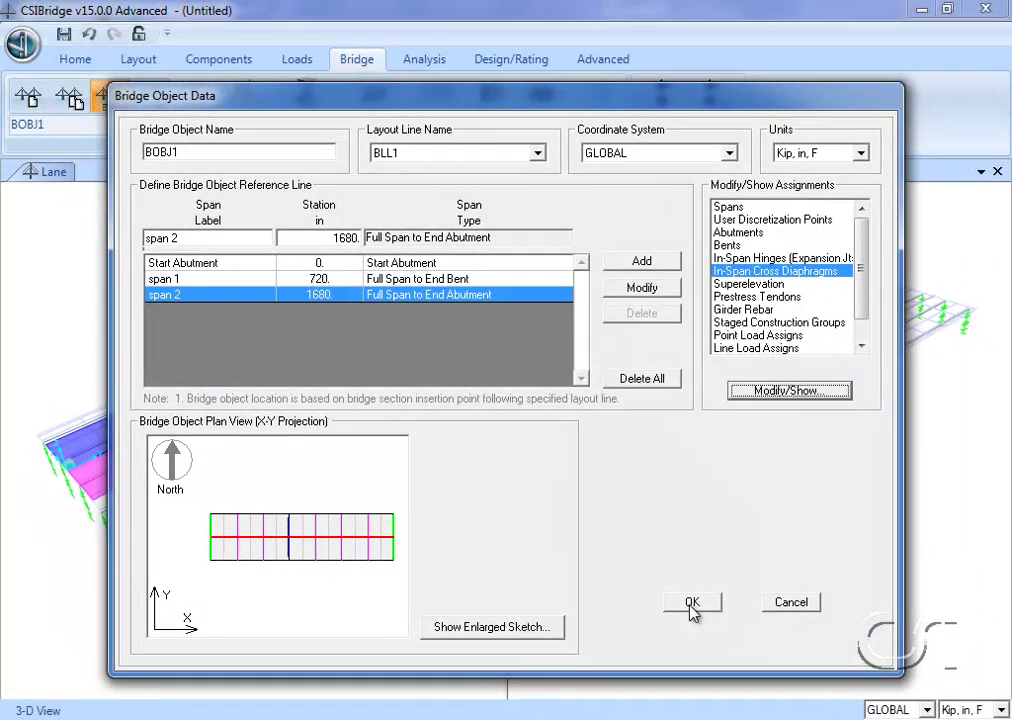
# Apply BOBJ1 changes, rebuild the model as area objects, and close the second 3-D view.
pyautogui.click(692, 604)
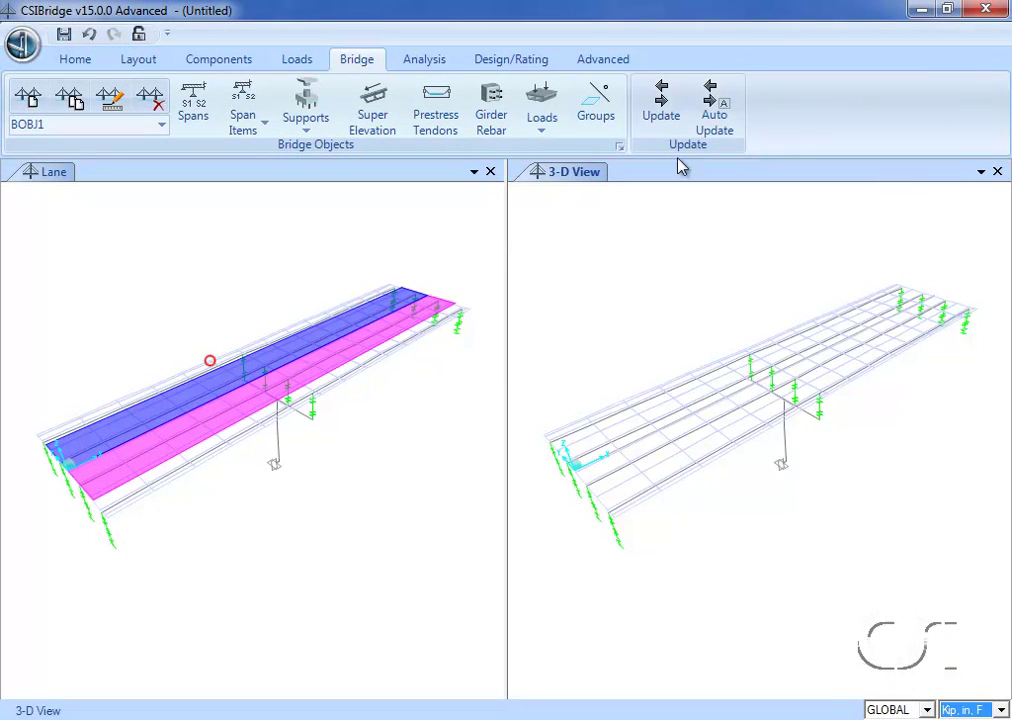
pyautogui.click(660, 108)
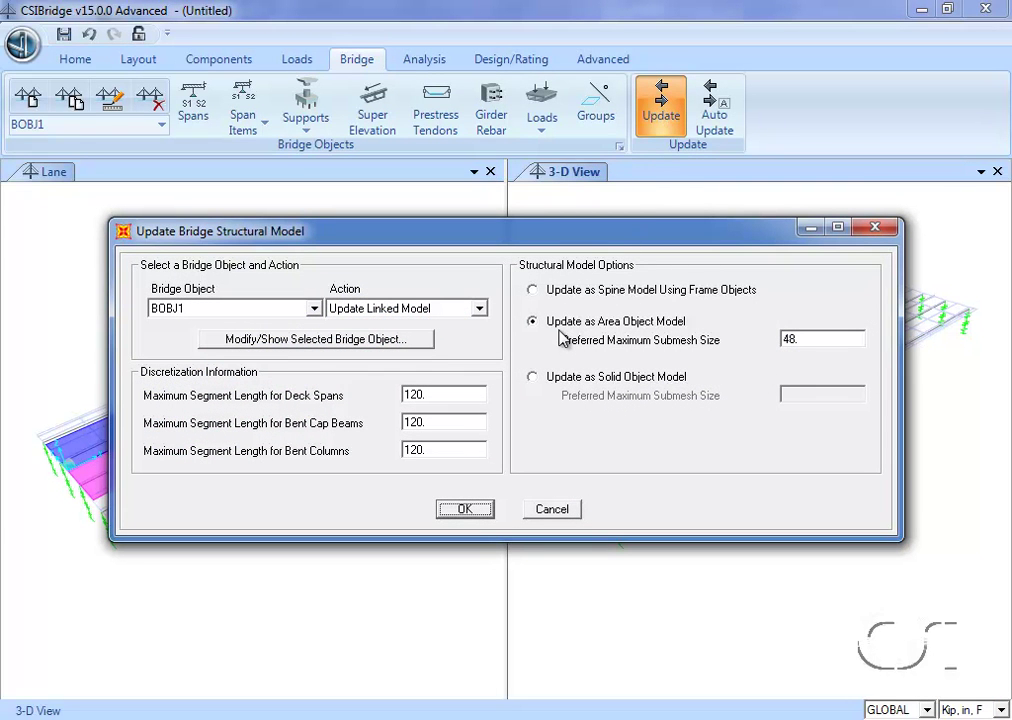
pyautogui.click(474, 508)
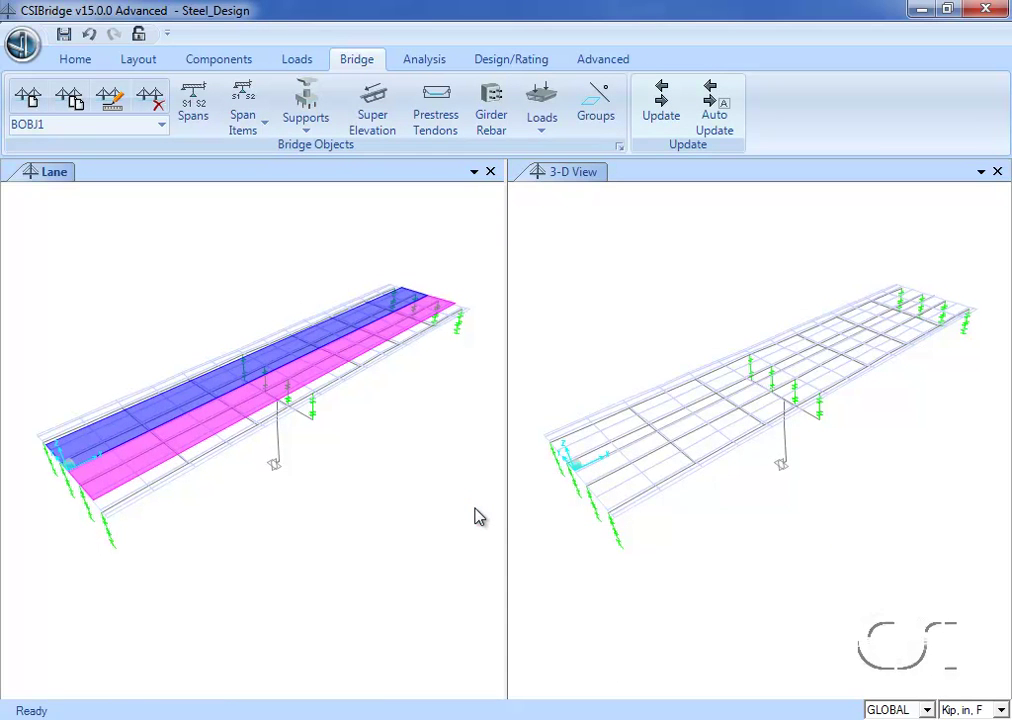
pyautogui.click(997, 172)
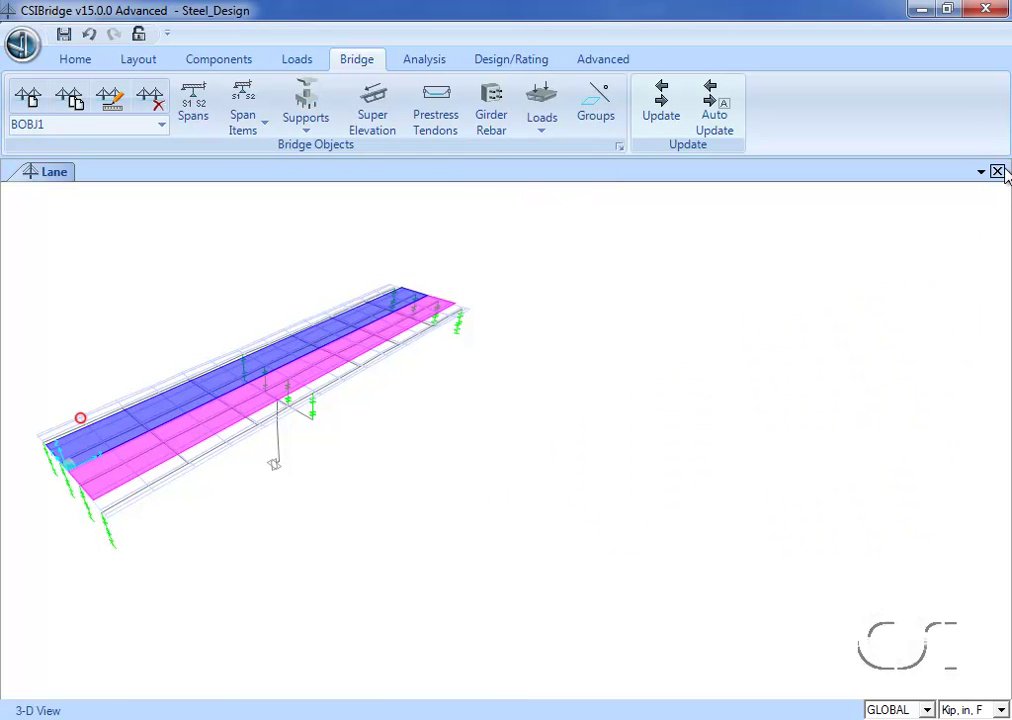
pyautogui.click(71, 60)
# Fit the whole bridge in the view and turn on extruded display.
pyautogui.click(107, 85)
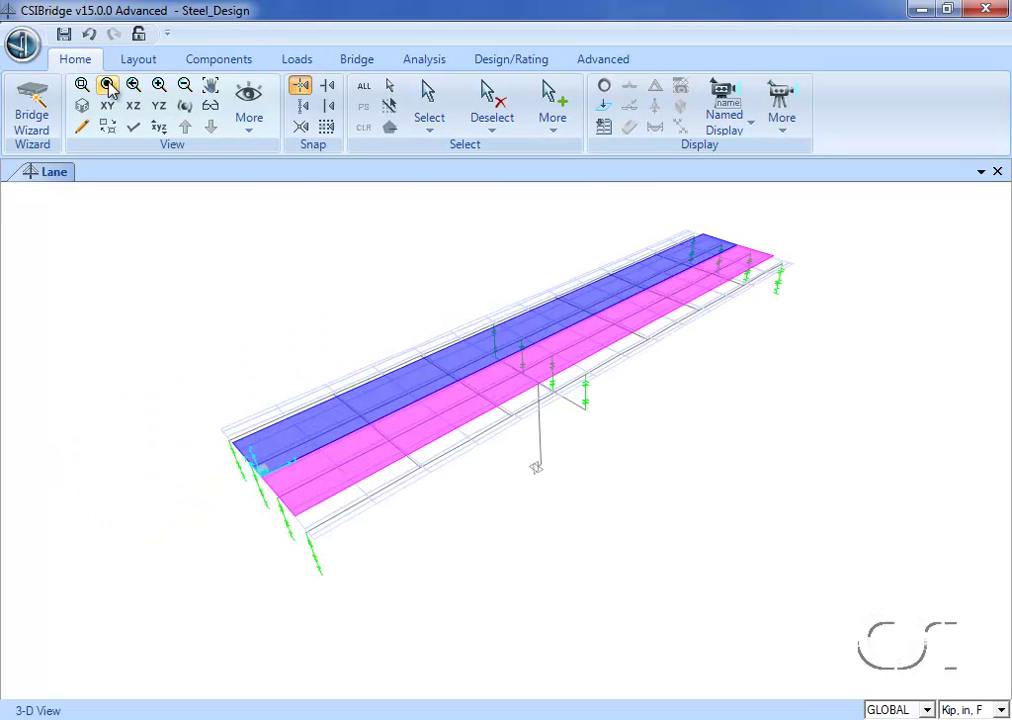
pyautogui.click(133, 128)
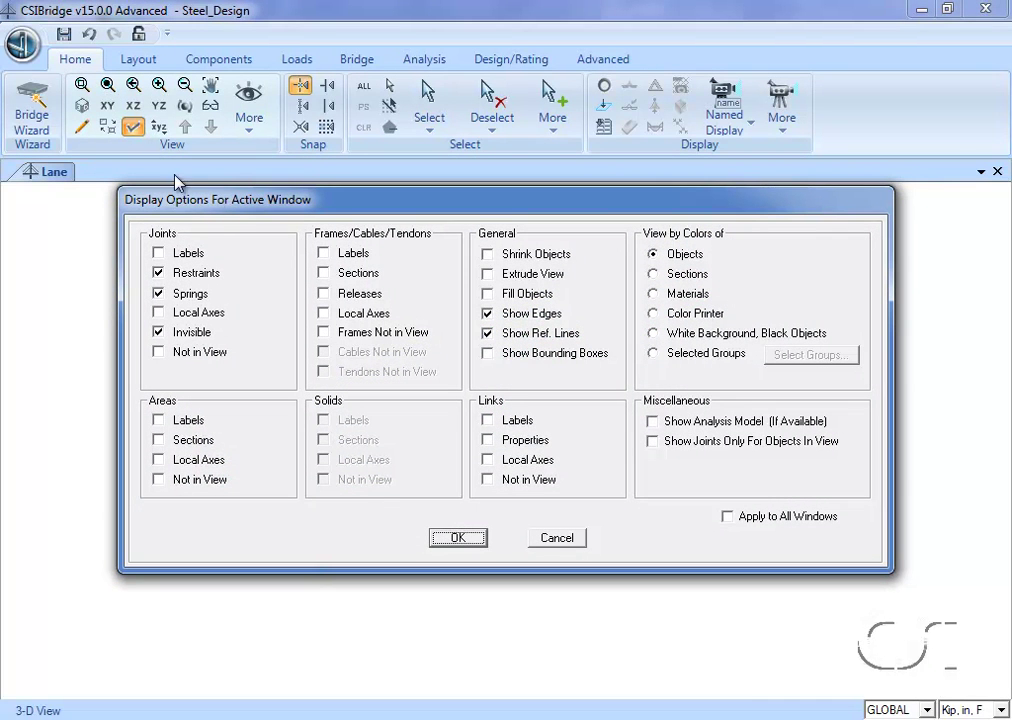
pyautogui.click(487, 275)
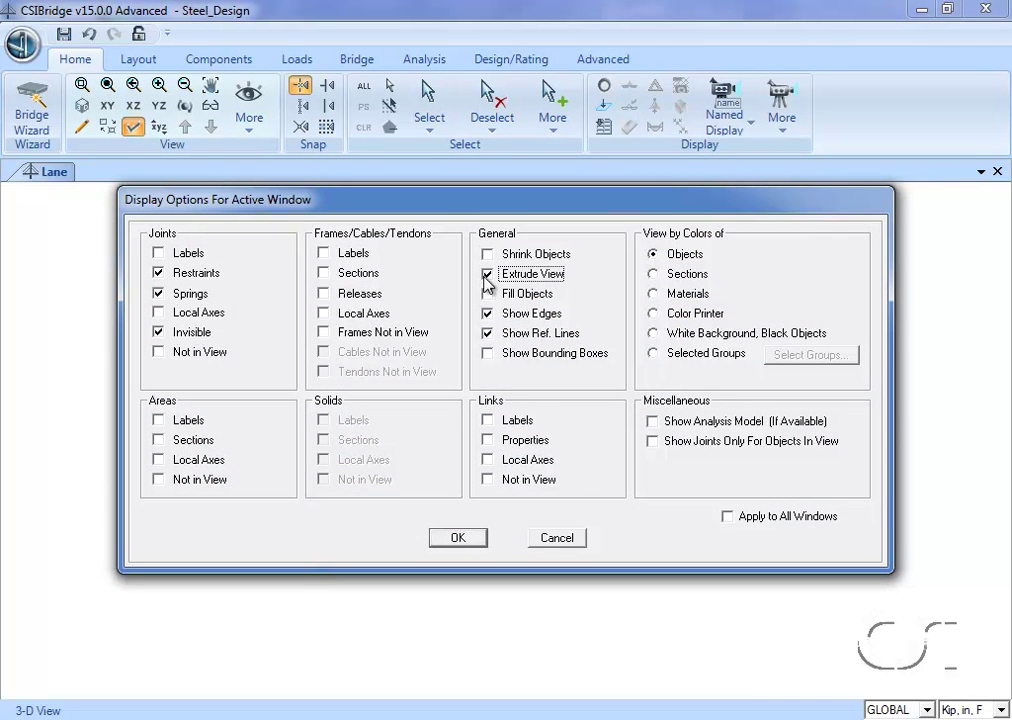
pyautogui.click(457, 540)
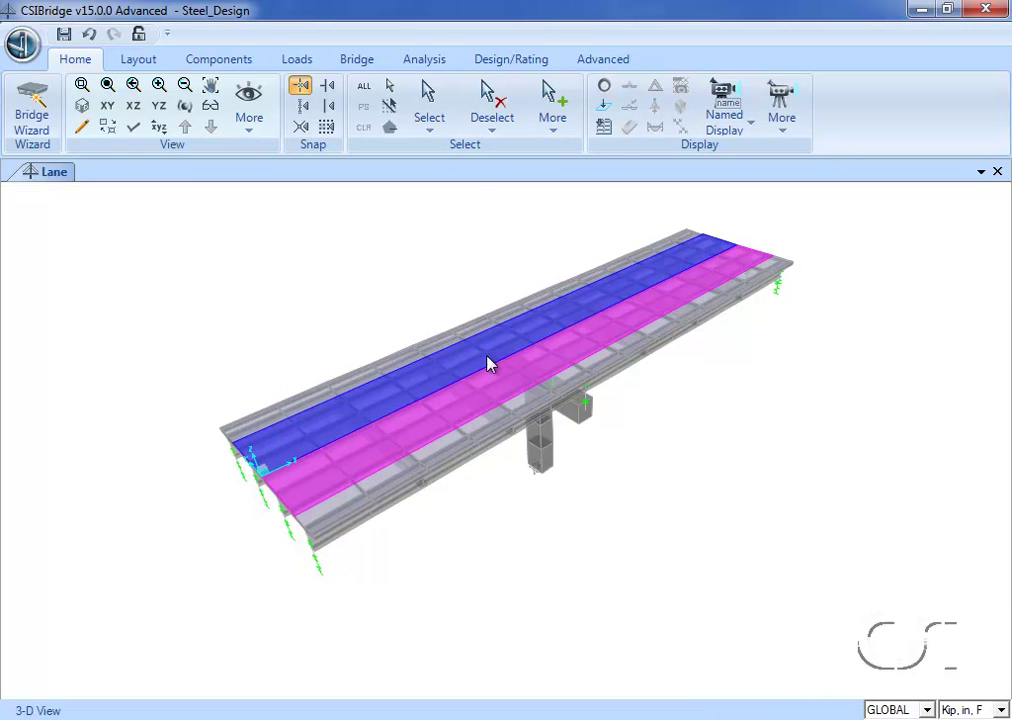
pyautogui.click(440, 62)
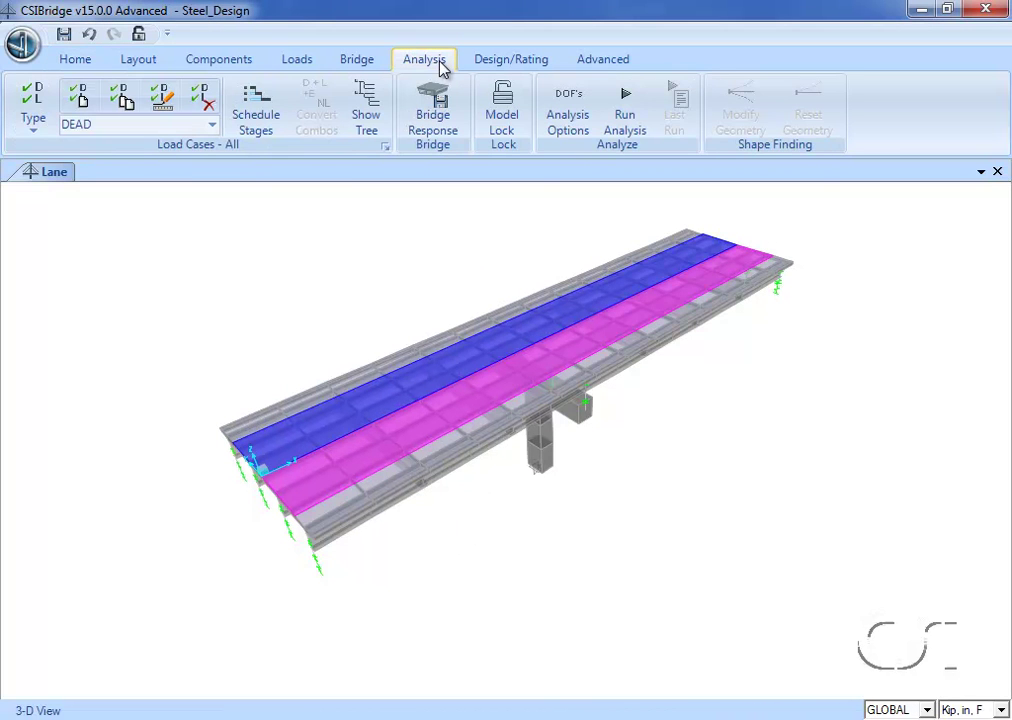
# Run the Steel_Design analysis for the DEAD, MODAL and MOVE1 load cases.
pyautogui.click(212, 124)
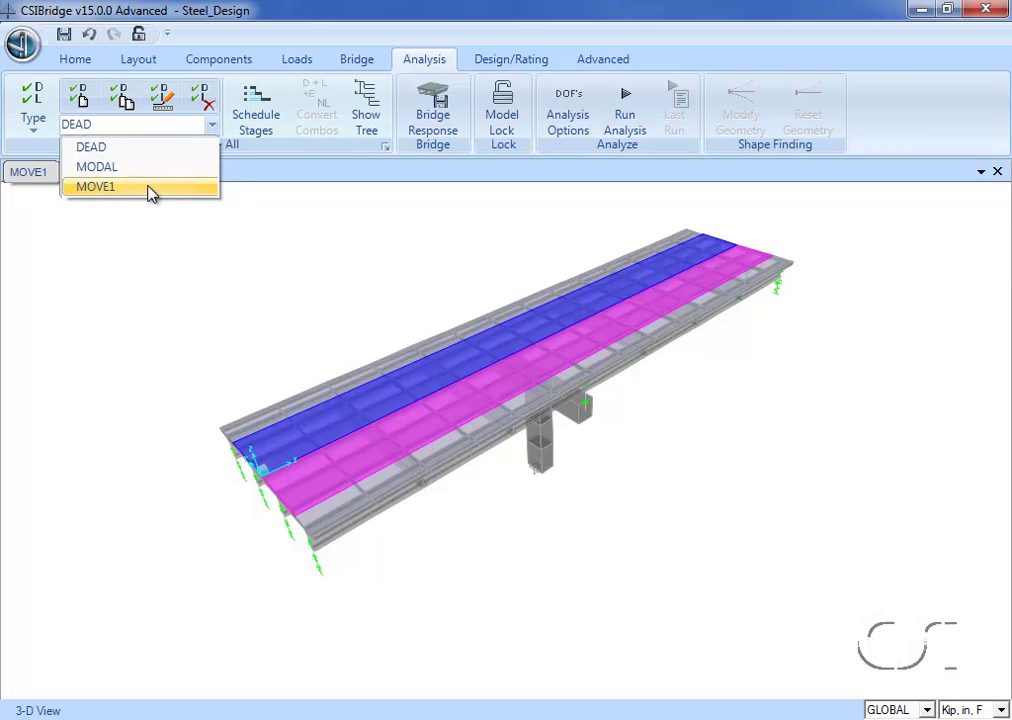
pyautogui.click(627, 115)
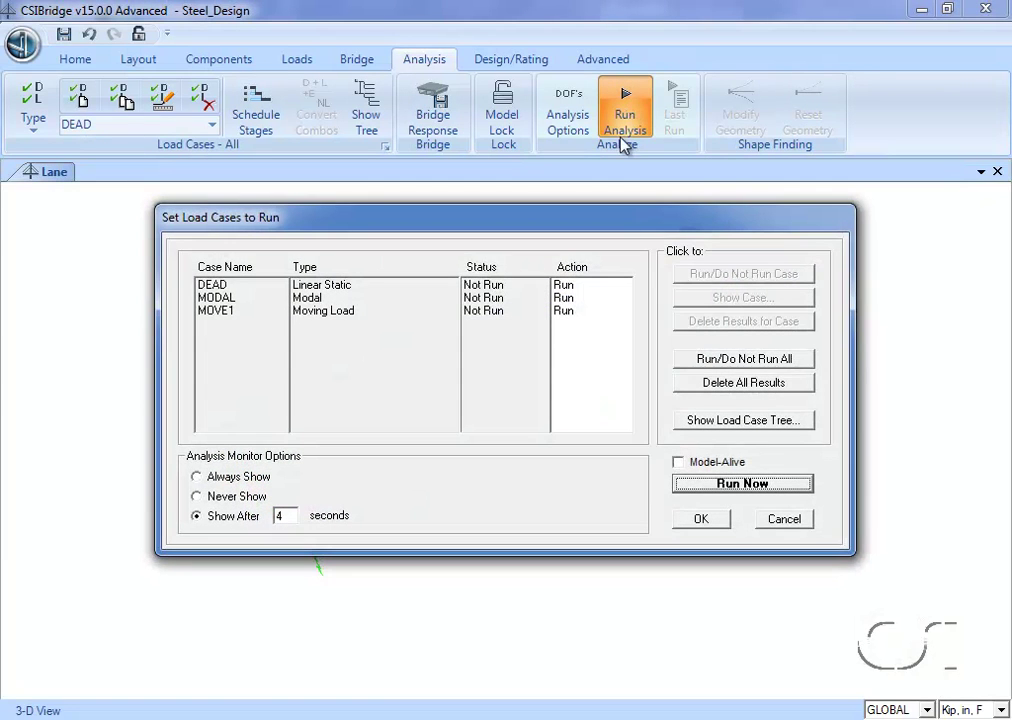
pyautogui.click(730, 483)
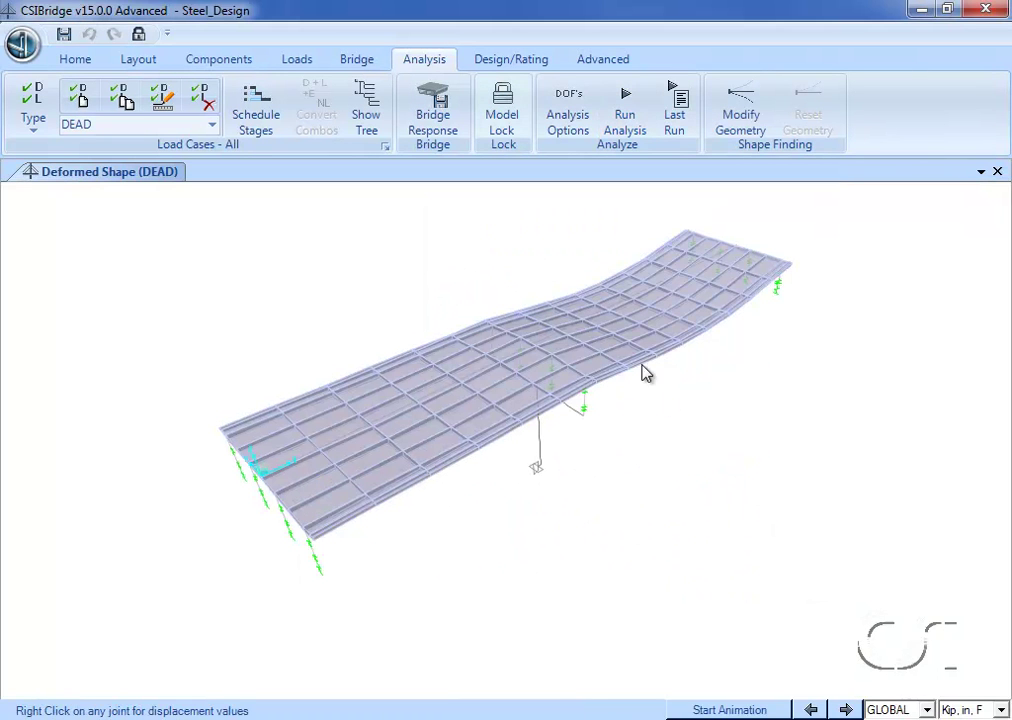
pyautogui.click(524, 66)
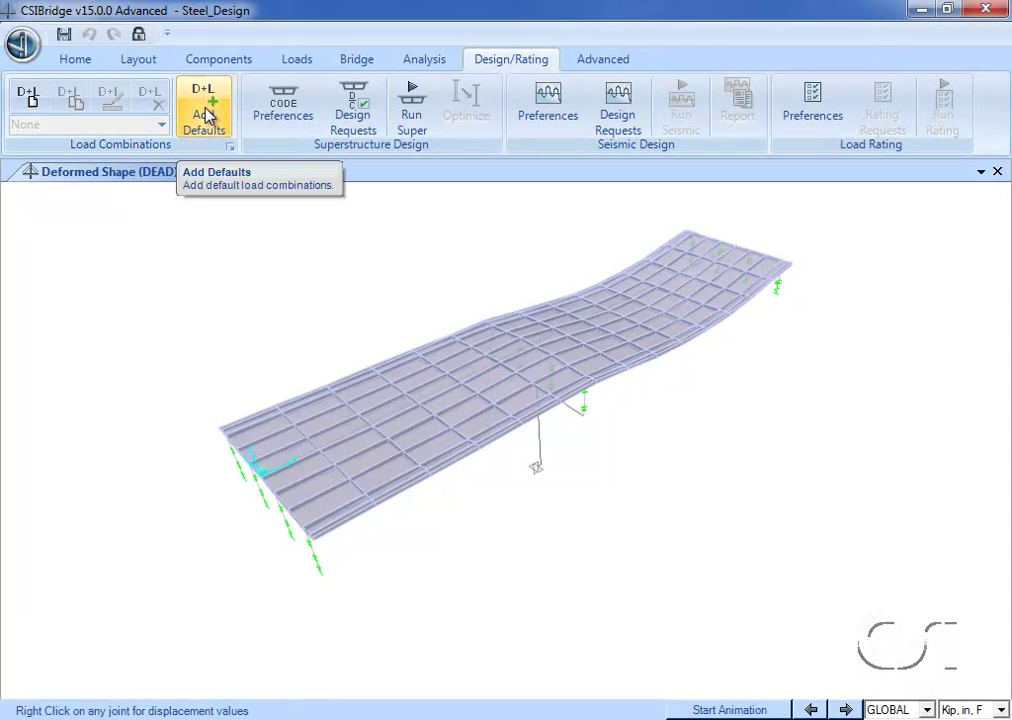
# Add the default Bridge Design load combinations and keep AASHTO LRFD 2007 in the code preferences.
pyautogui.click(205, 117)
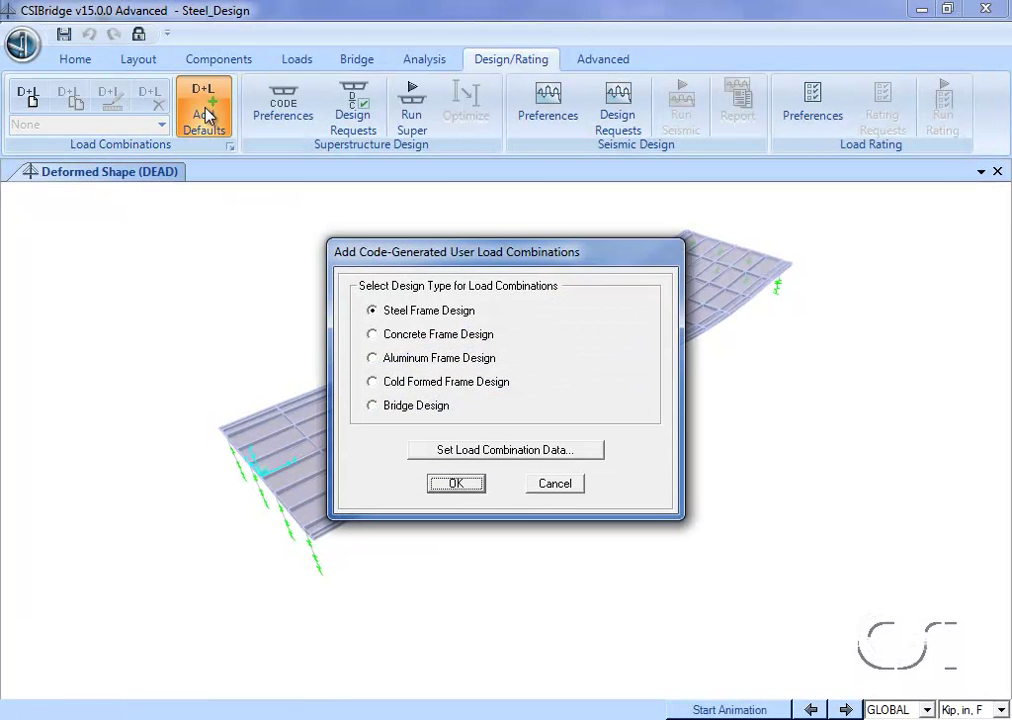
pyautogui.click(373, 407)
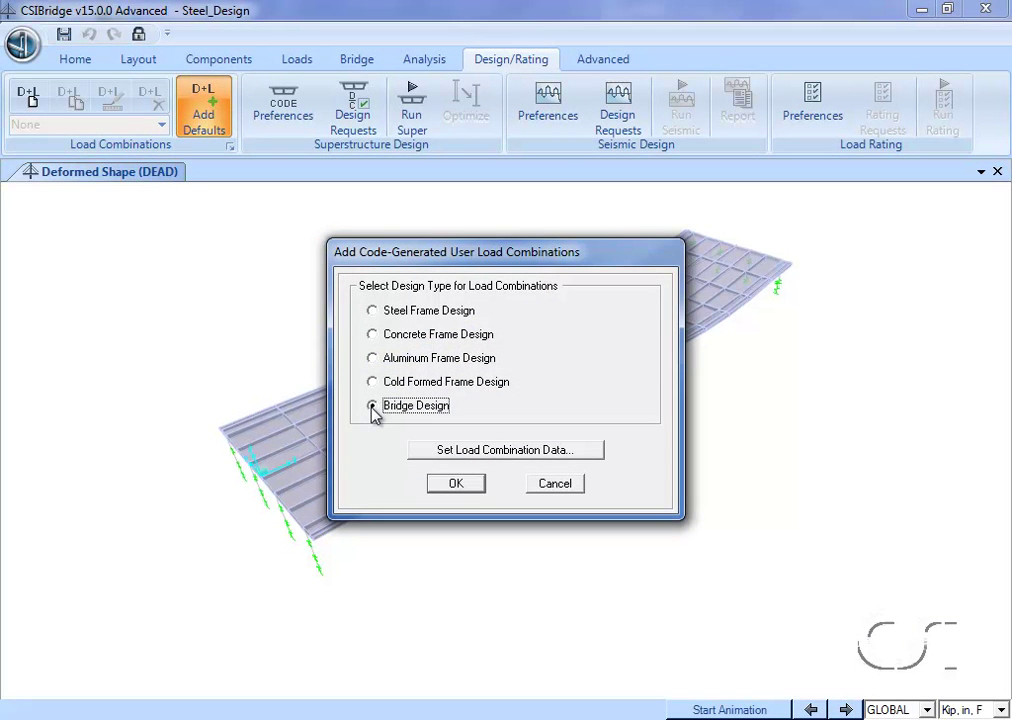
pyautogui.click(456, 486)
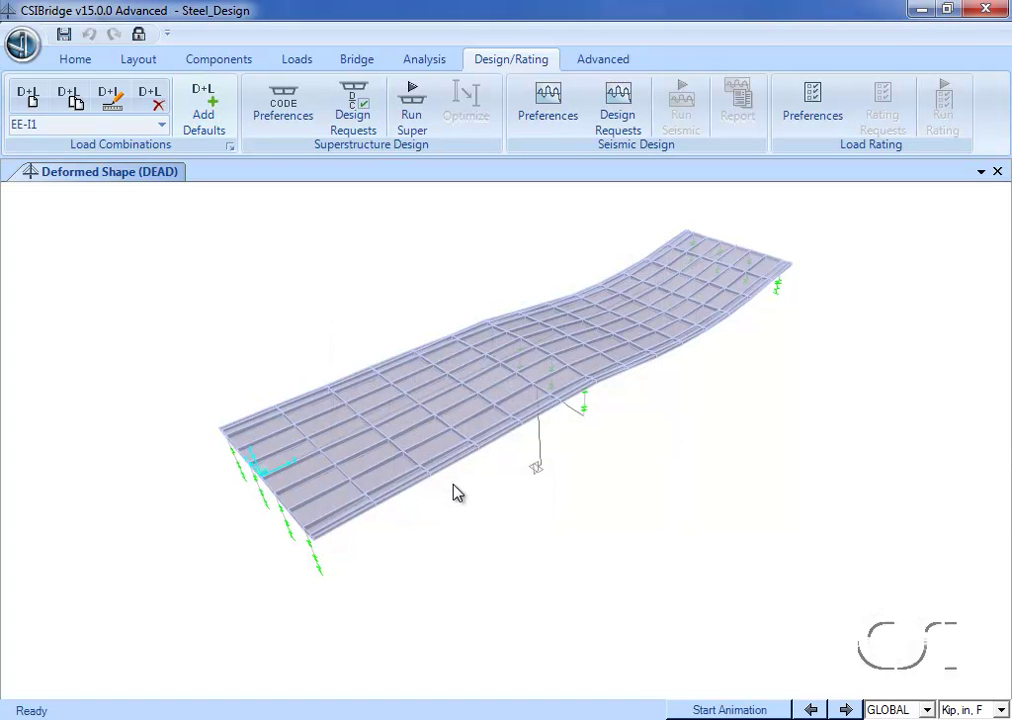
pyautogui.click(161, 125)
pyautogui.moveTo(158, 169); pyautogui.dragTo(163, 285)
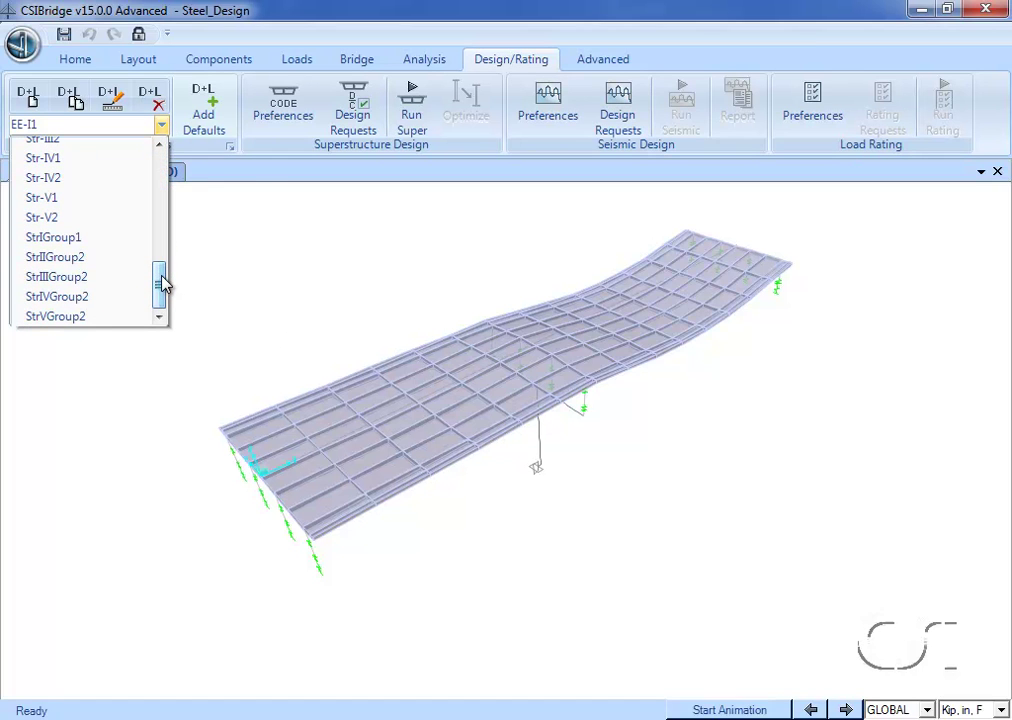
pyautogui.click(291, 106)
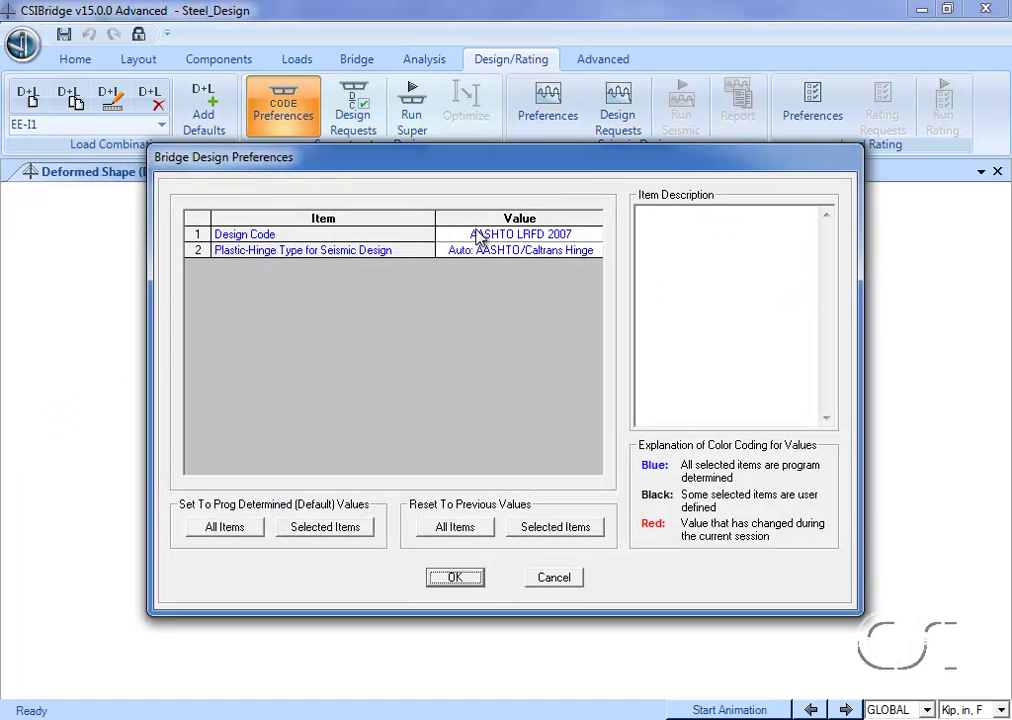
pyautogui.click(456, 578)
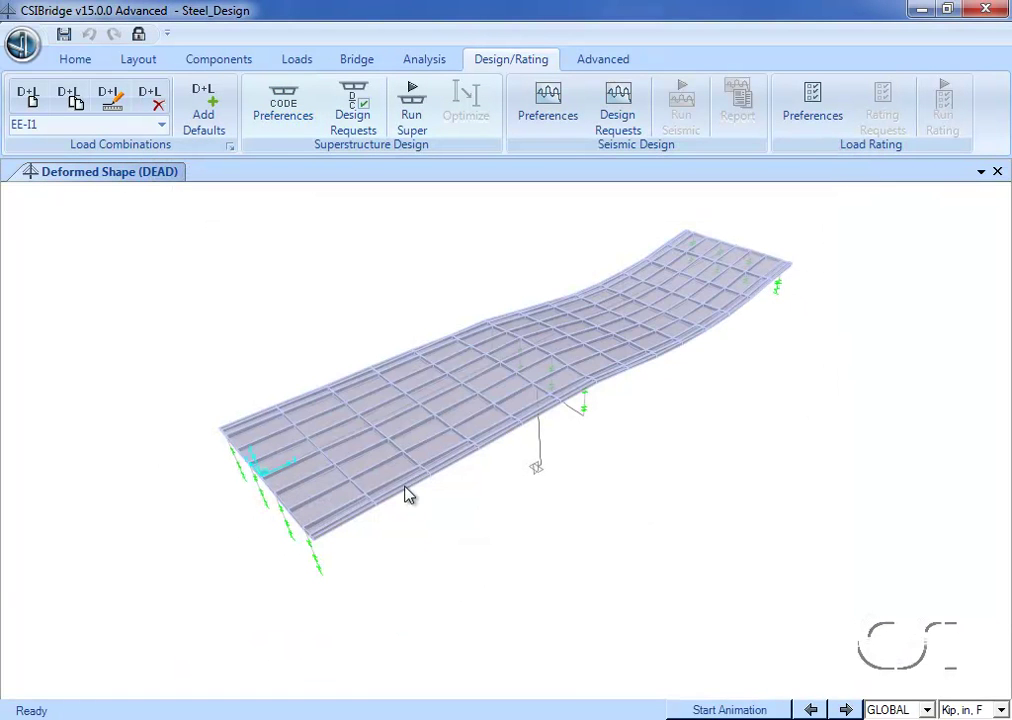
# Add design request DReq1 for BOBJ1 with LLD method 'Use Directly Girder Forces from Analysis'.
pyautogui.click(367, 120)
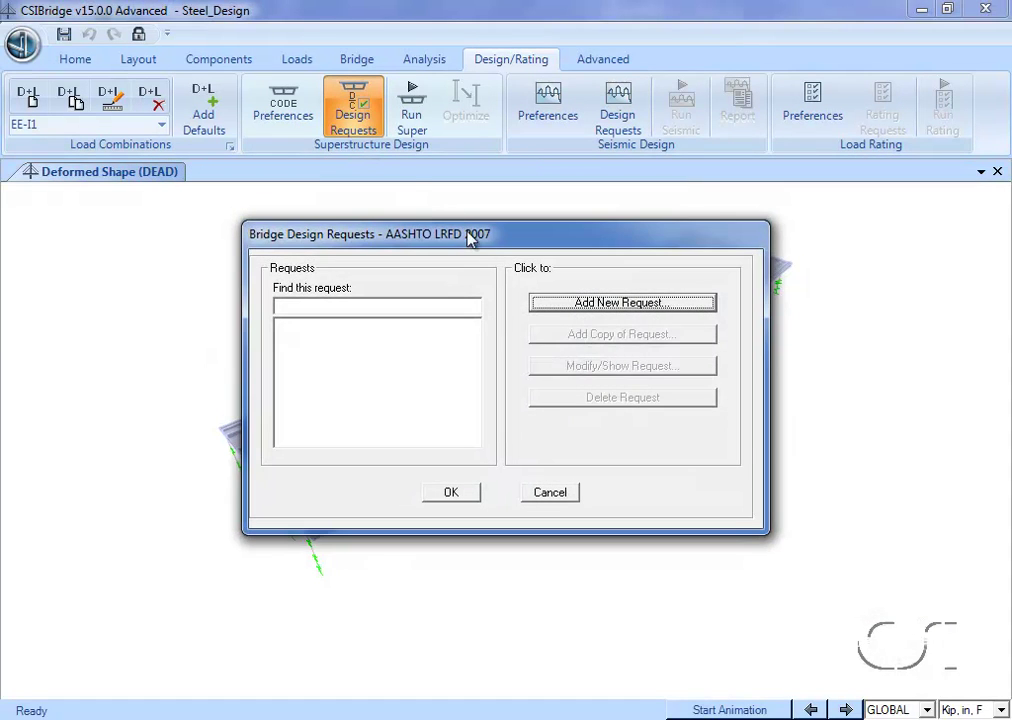
pyautogui.click(572, 303)
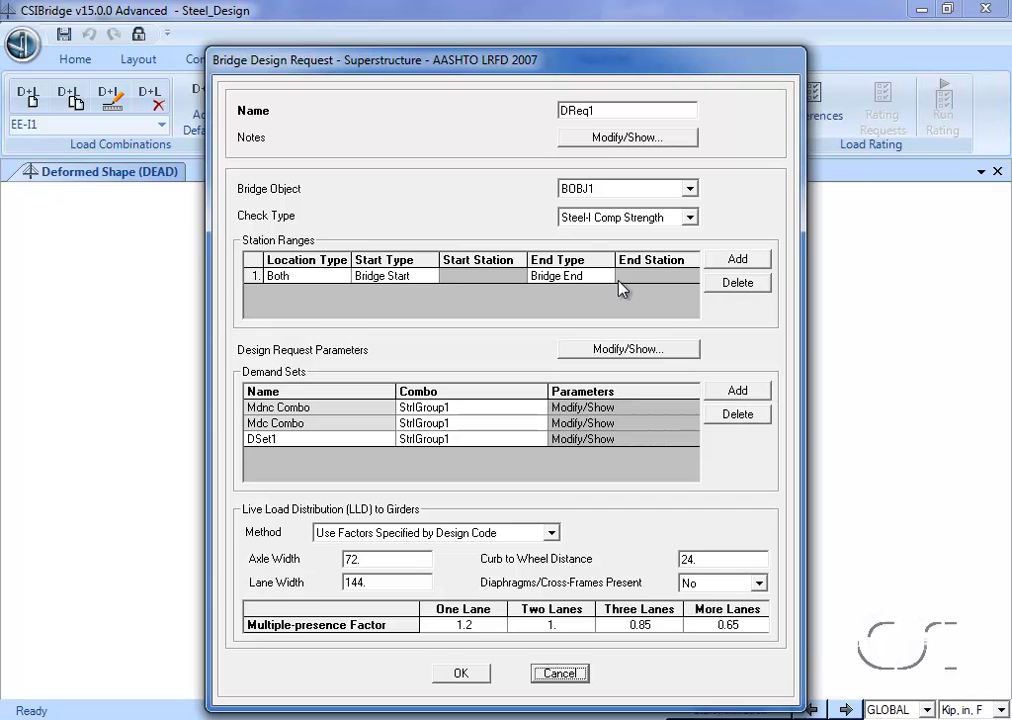
pyautogui.click(555, 538)
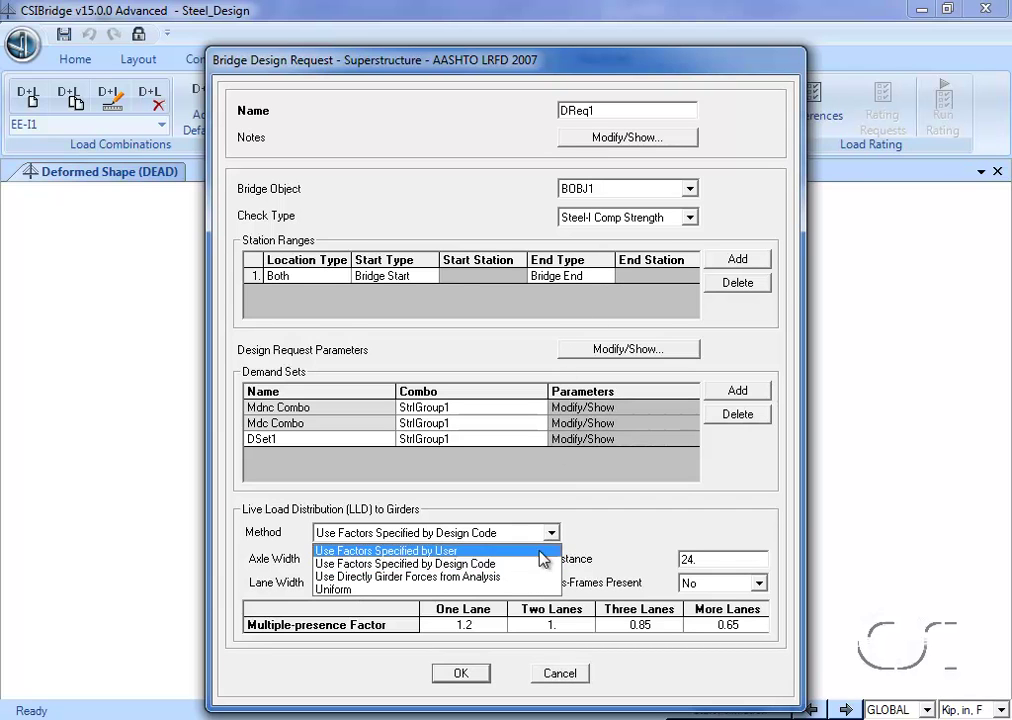
pyautogui.click(515, 577)
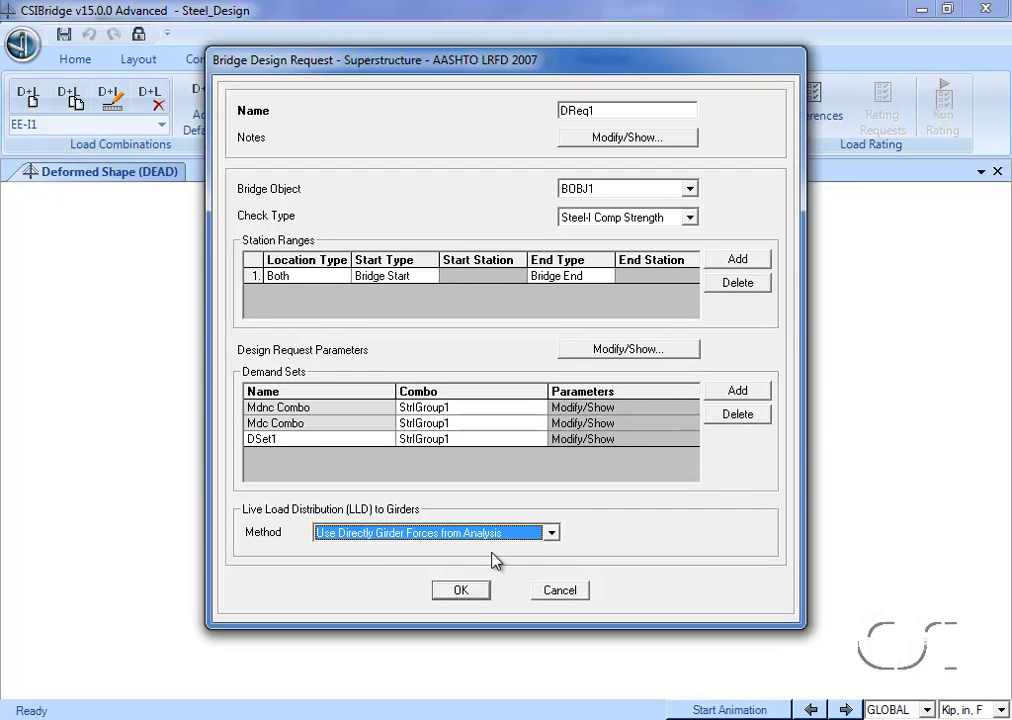
pyautogui.click(461, 590)
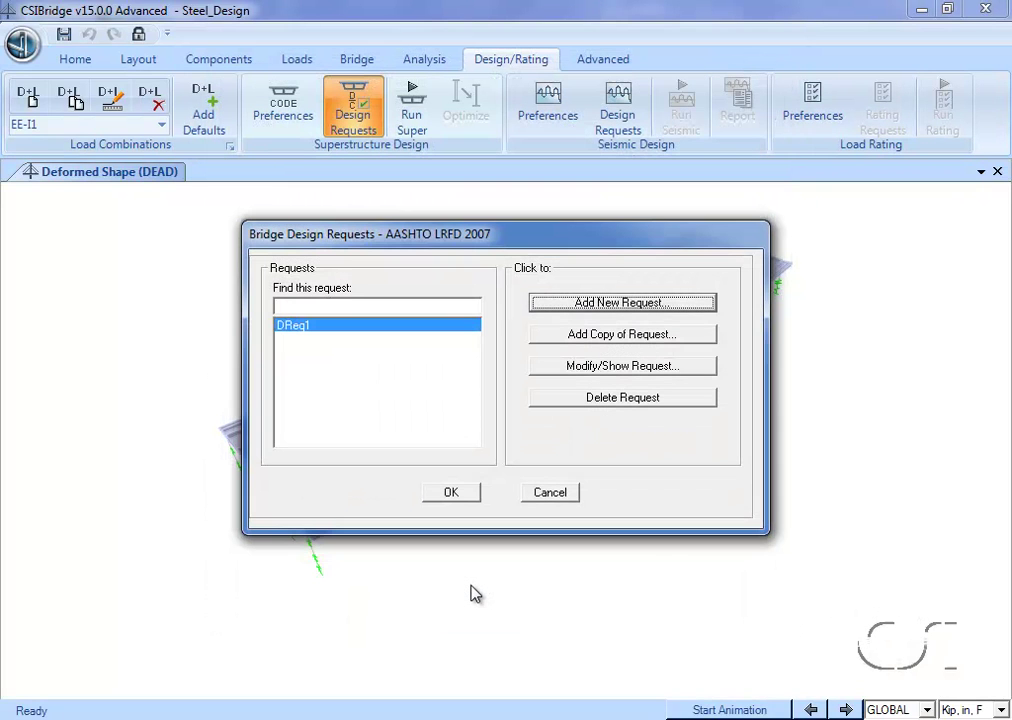
pyautogui.click(451, 494)
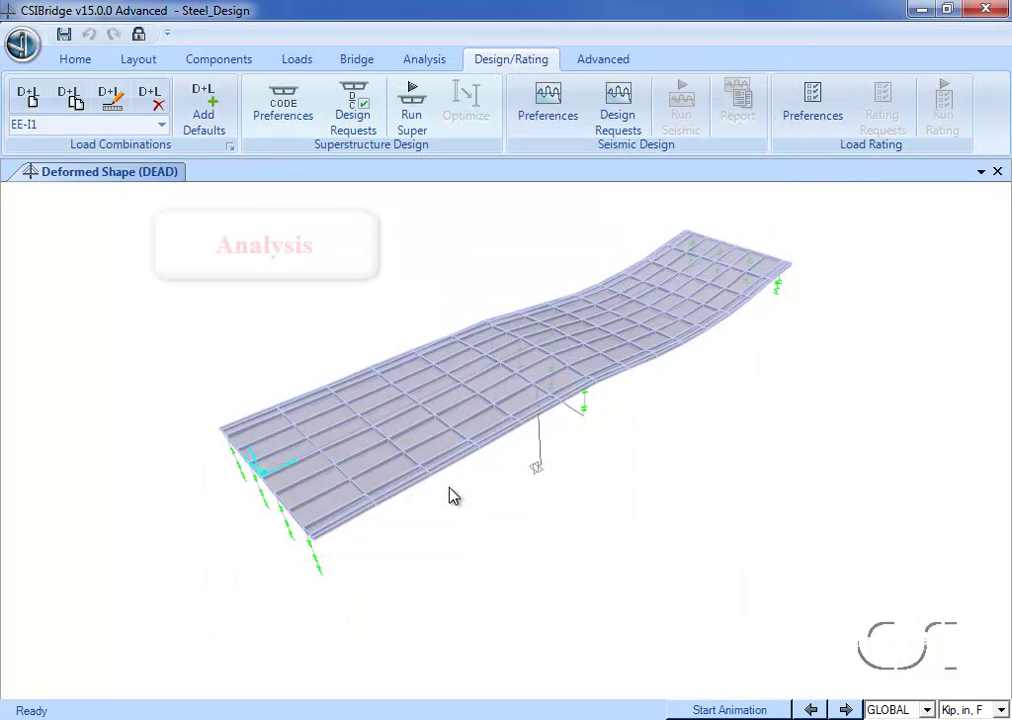
# Run the superstructure design for DReq1, giving a left exterior girder positive-moment D/C of 0.1911.
pyautogui.click(414, 118)
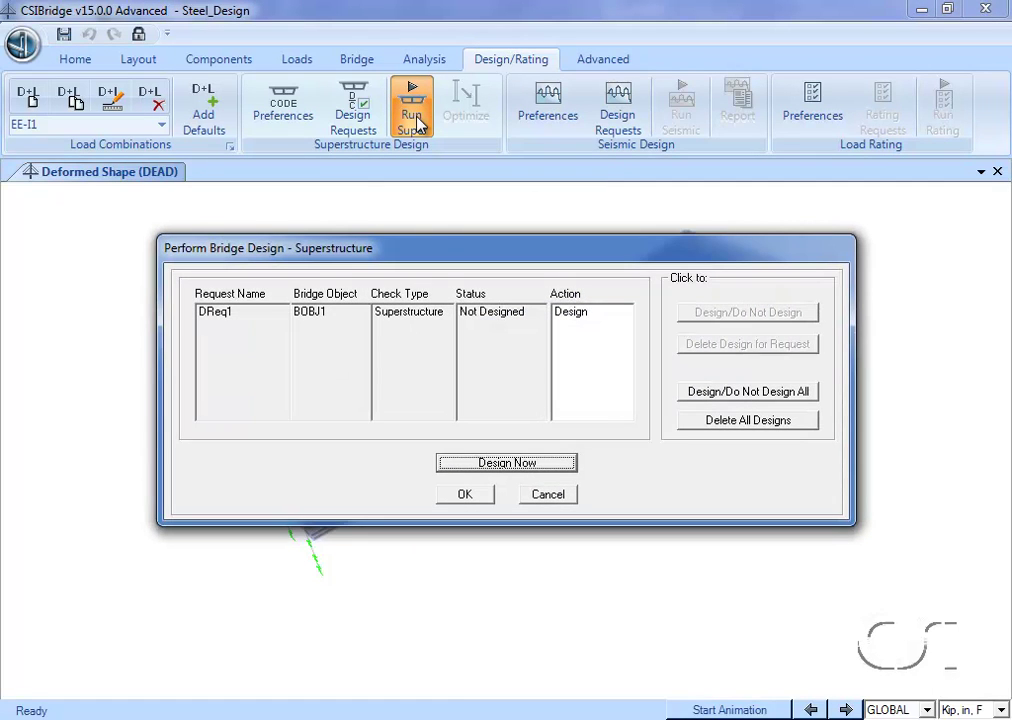
pyautogui.click(490, 465)
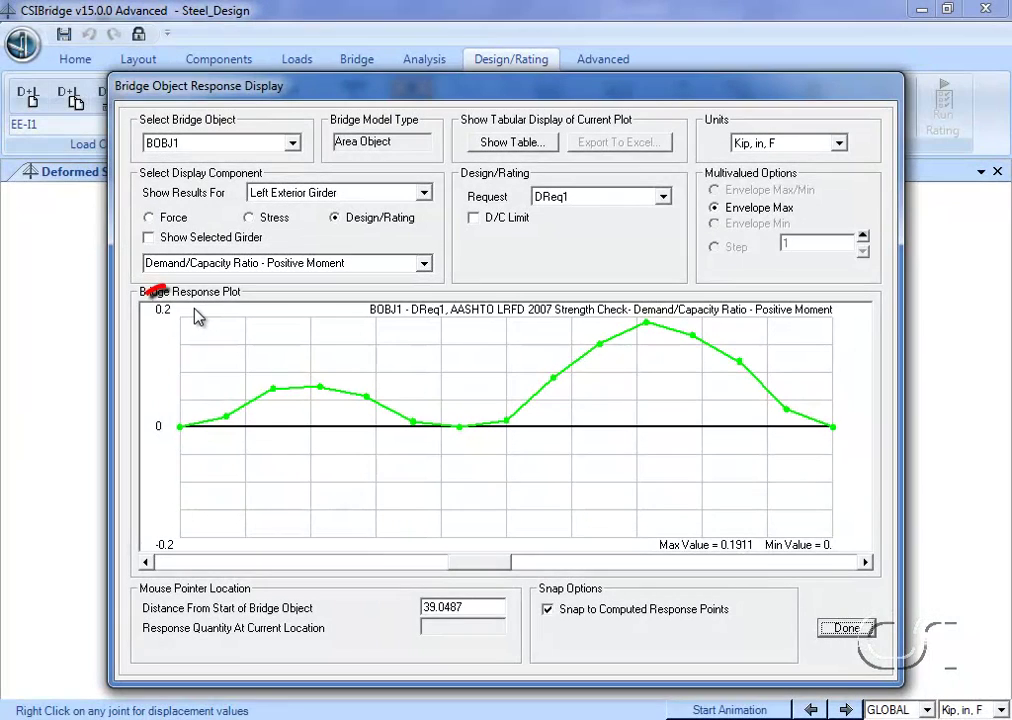
# Review positive-moment D/C plots for Interior Girders 1 and 2 and the Right Exterior Girder.
pyautogui.click(188, 316)
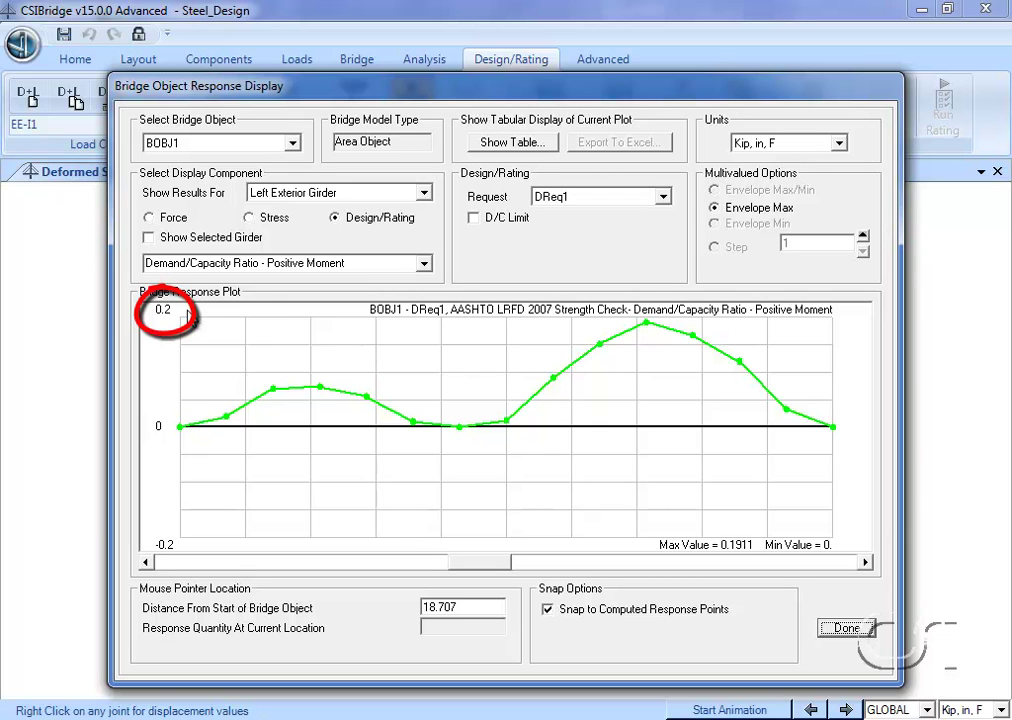
pyautogui.click(425, 195)
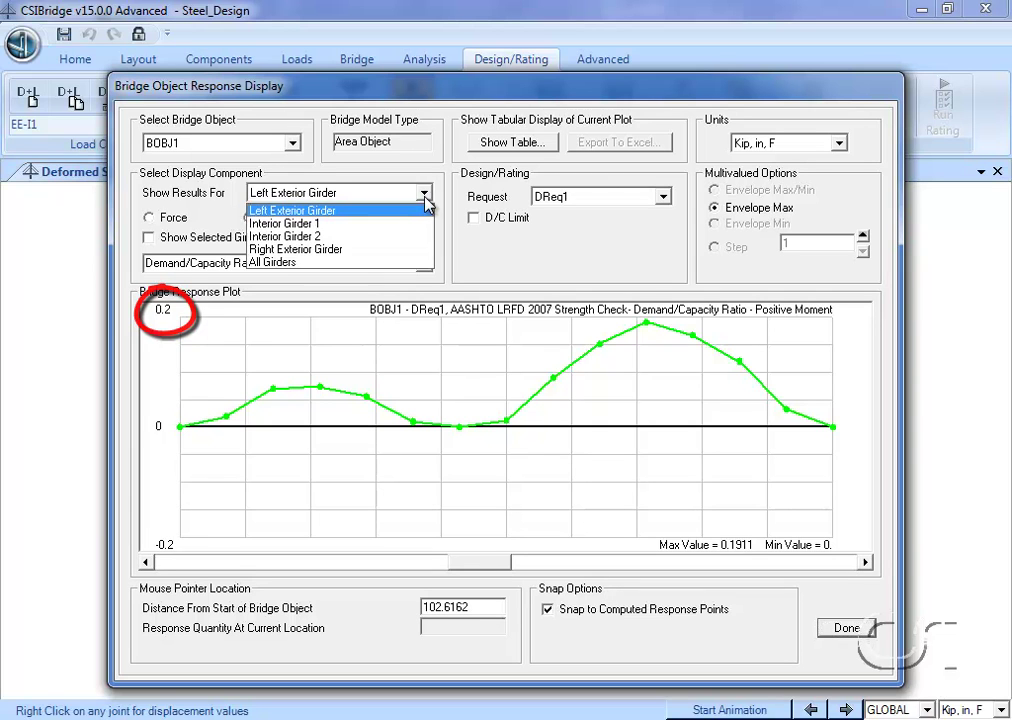
pyautogui.click(290, 223)
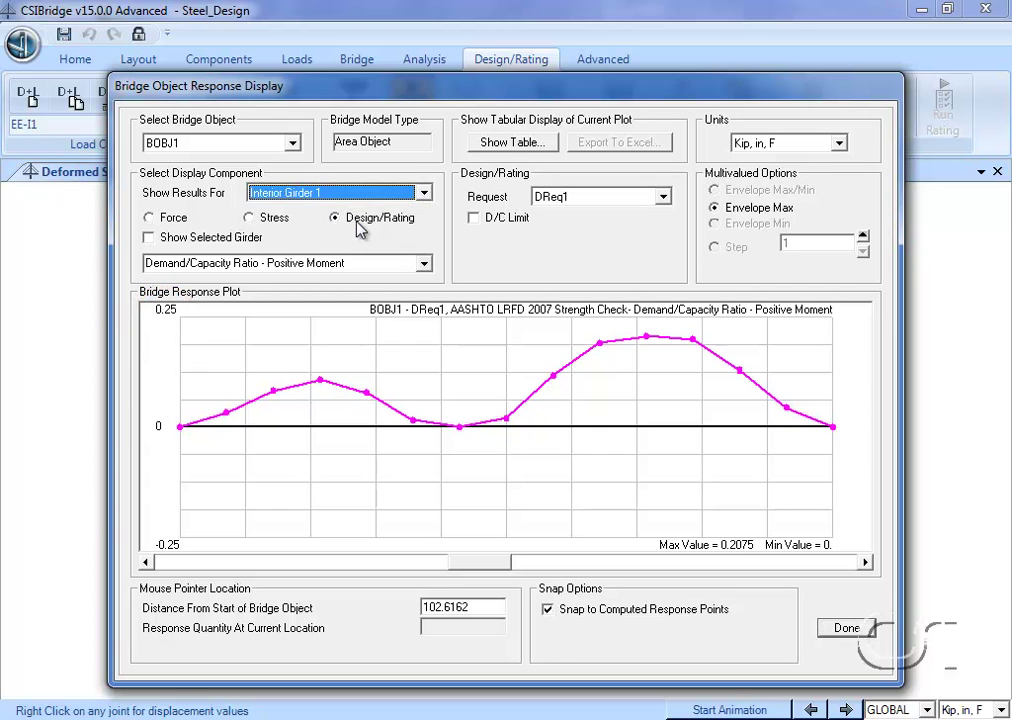
pyautogui.click(424, 193)
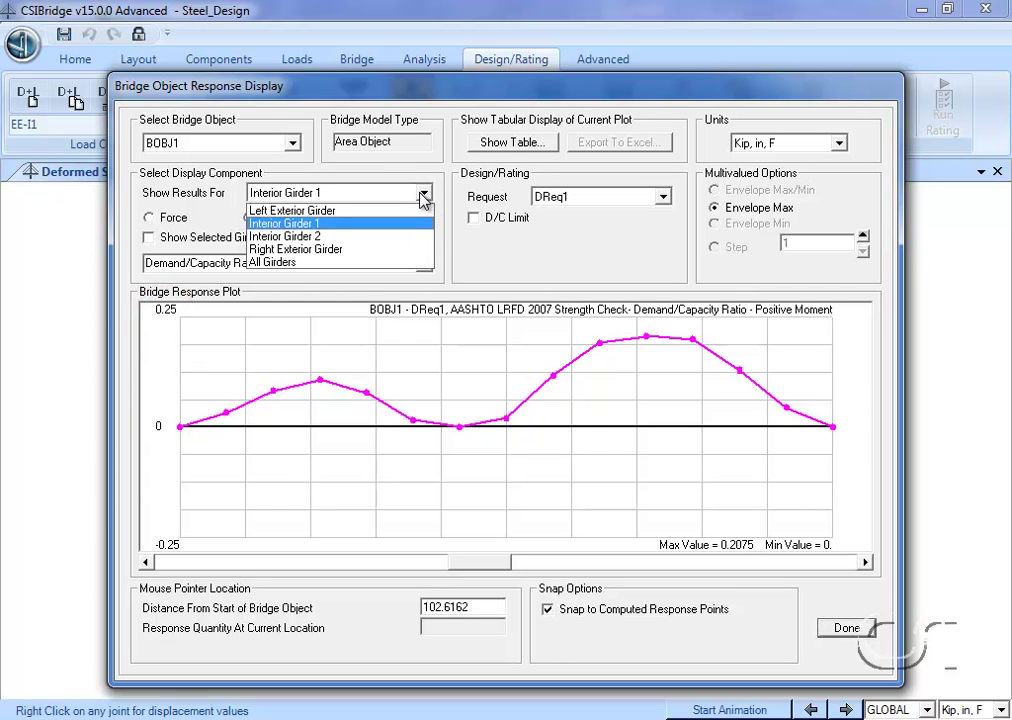
pyautogui.click(384, 237)
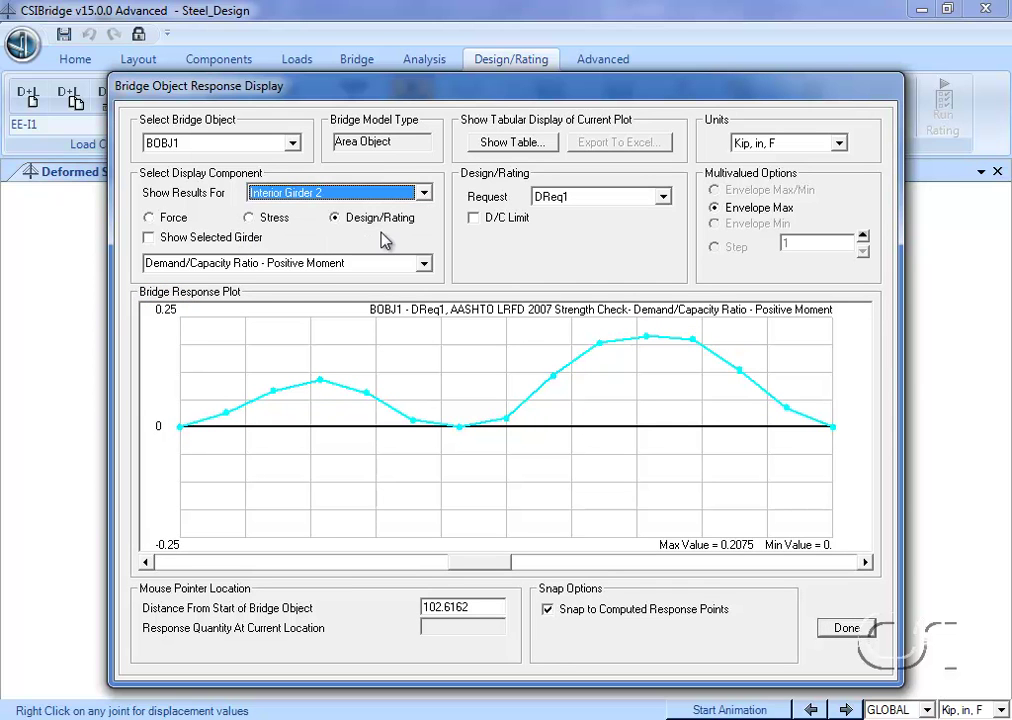
pyautogui.click(424, 193)
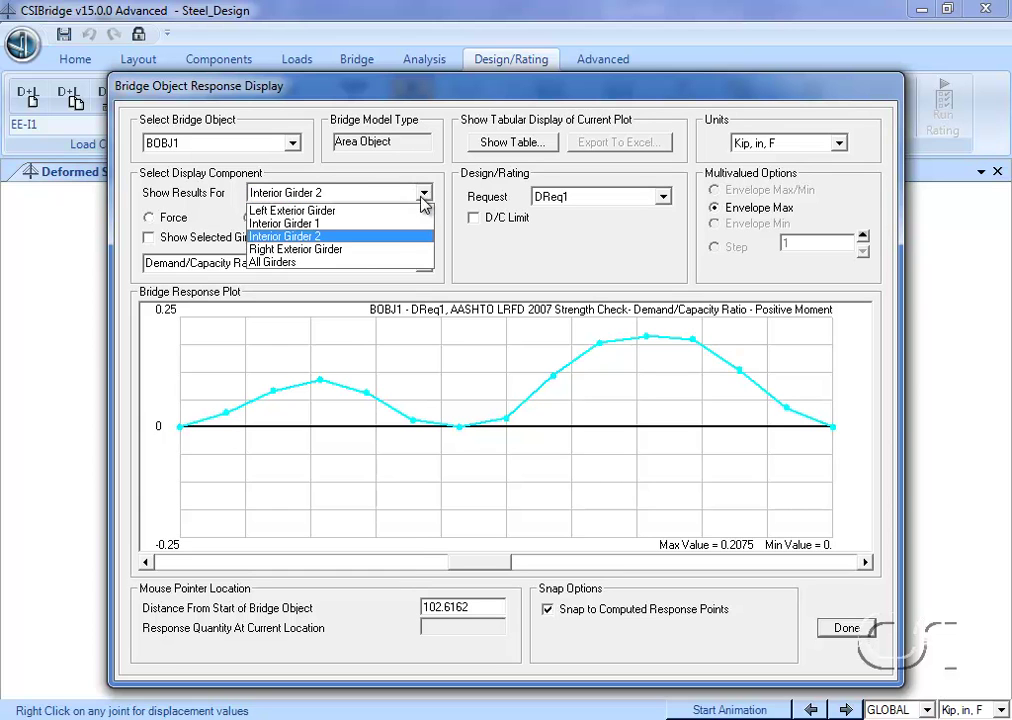
pyautogui.click(383, 249)
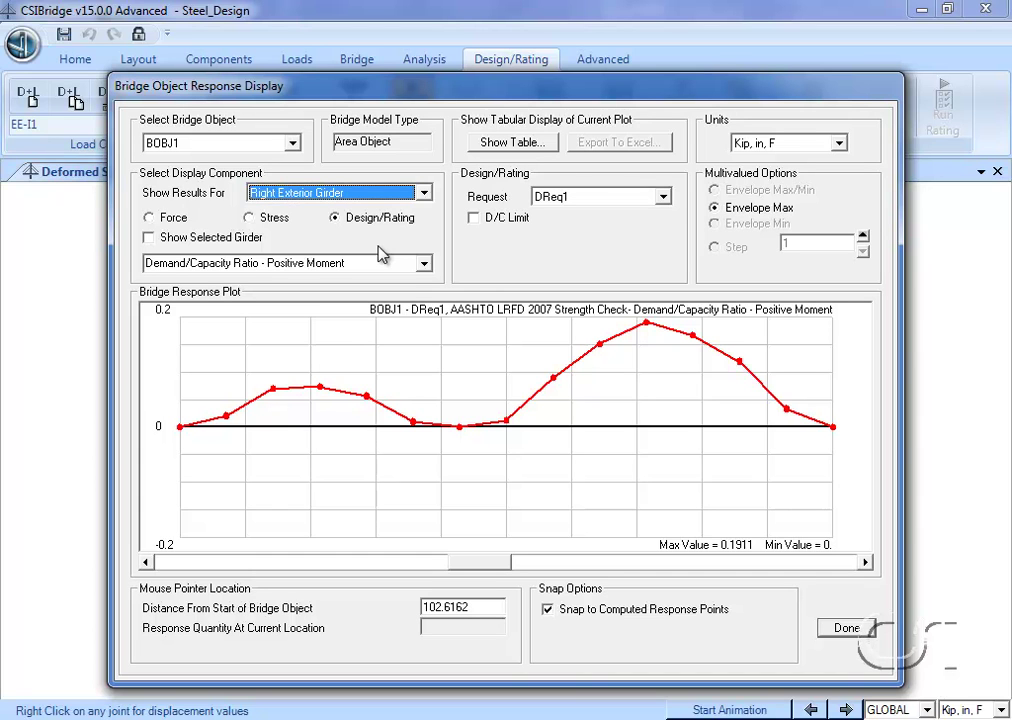
# Review negative-moment D/C for each girder, with Interior Girder 2 peaking at 1.0384, then close.
pyautogui.click(424, 264)
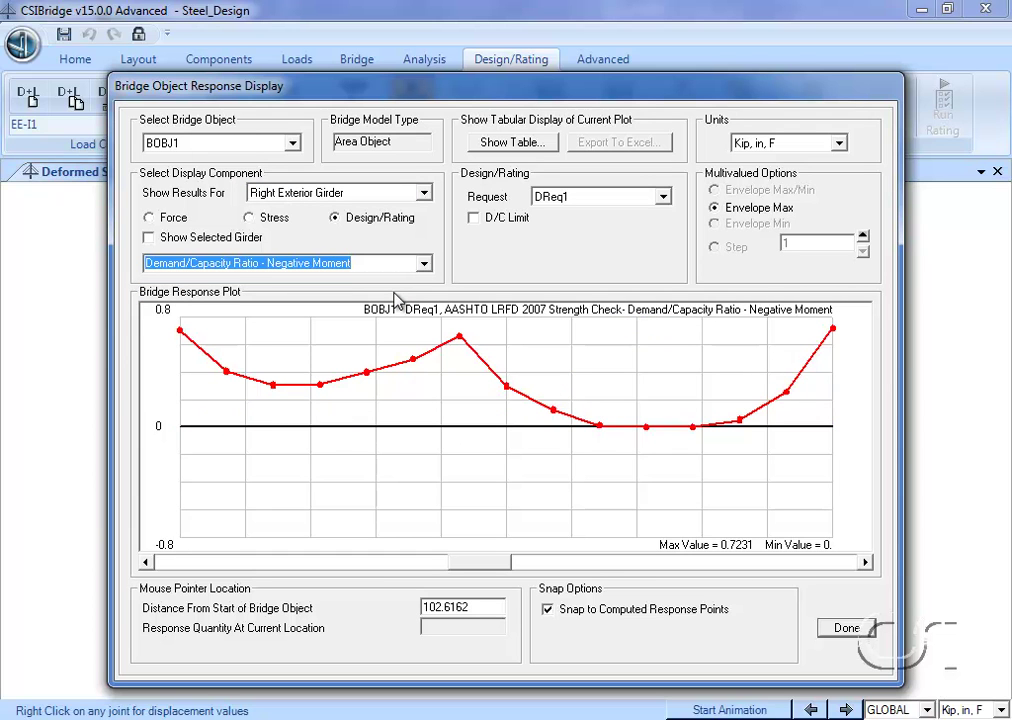
pyautogui.click(425, 194)
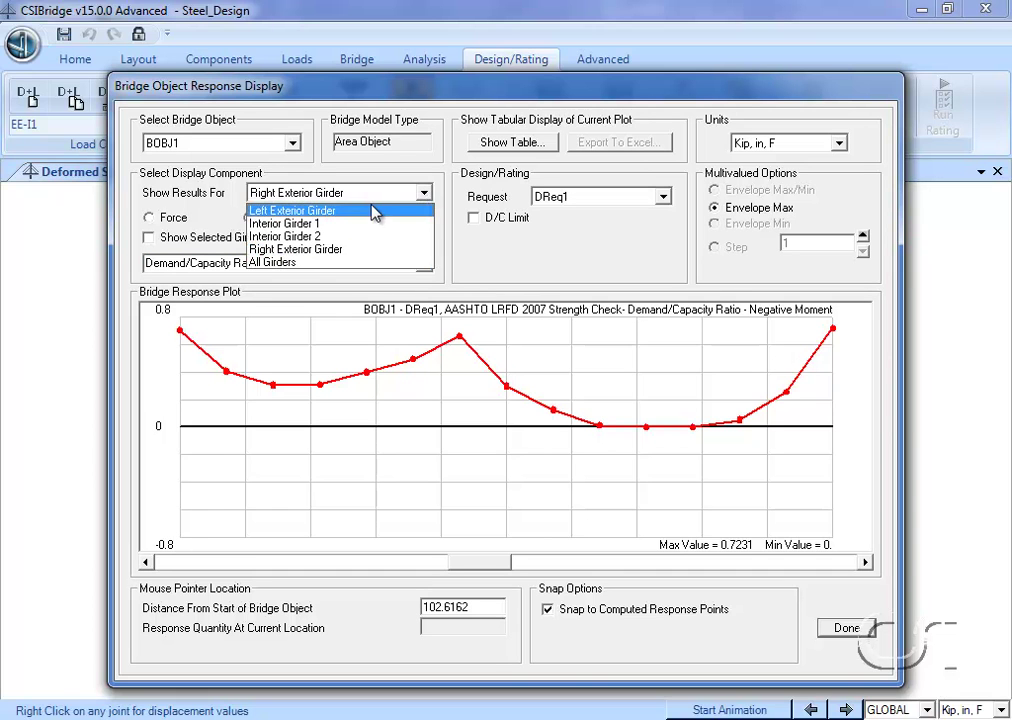
pyautogui.click(375, 211)
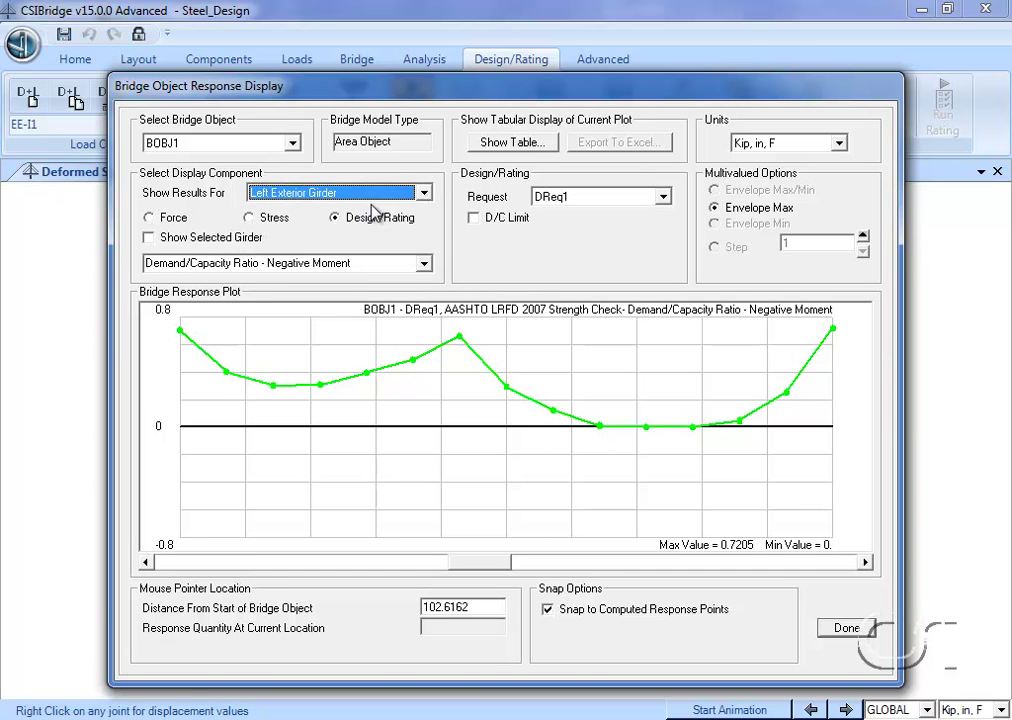
pyautogui.click(422, 196)
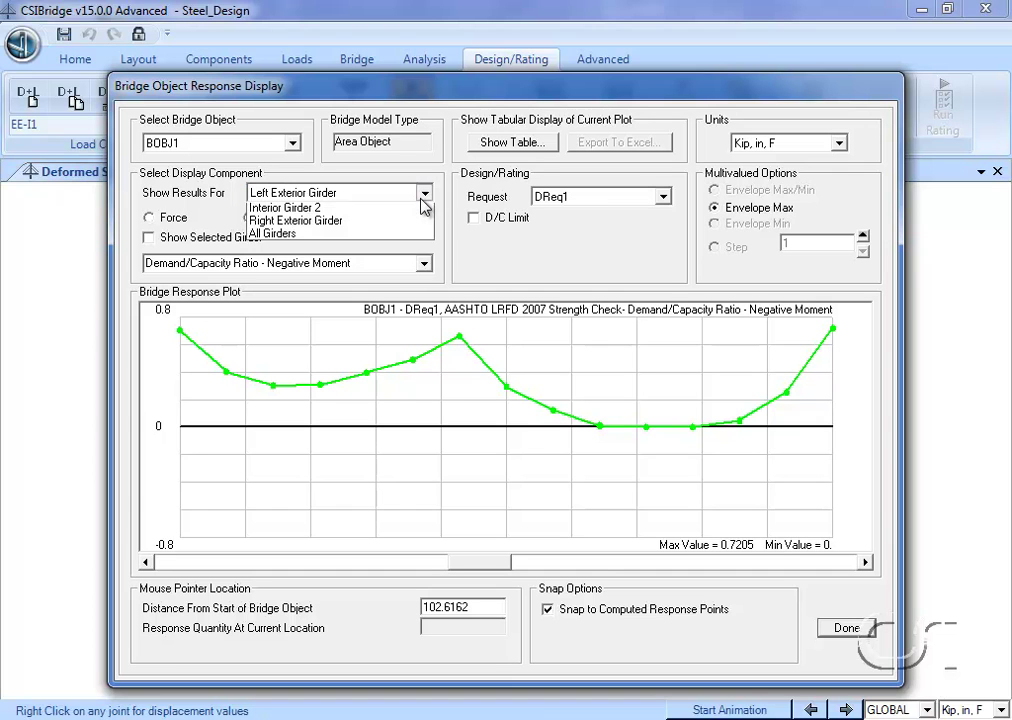
pyautogui.click(389, 224)
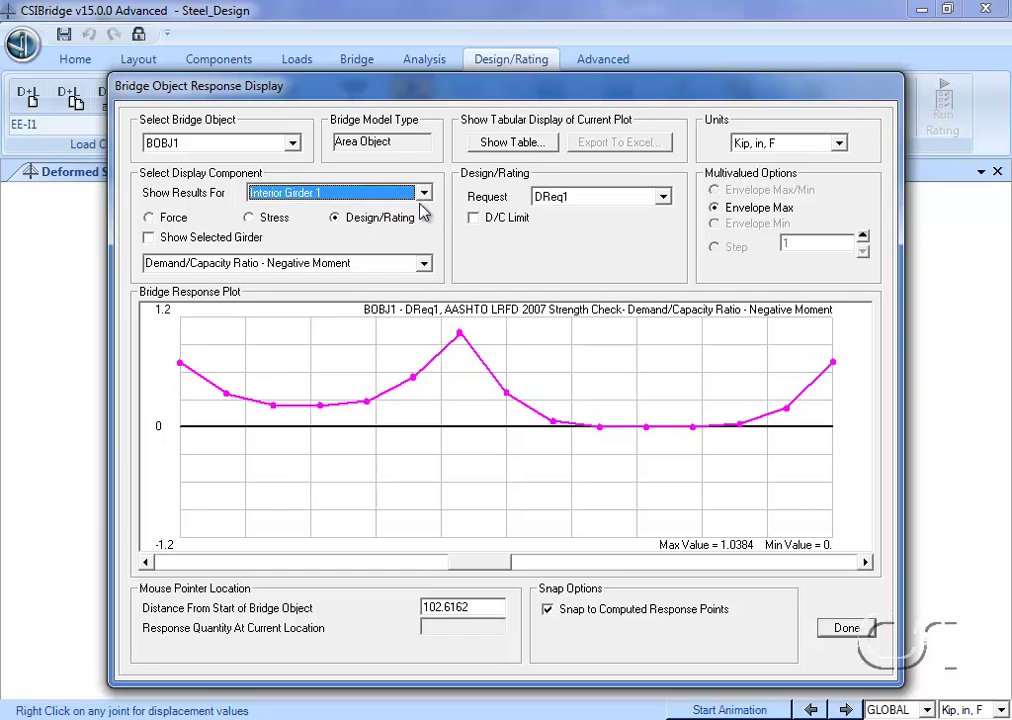
pyautogui.click(424, 196)
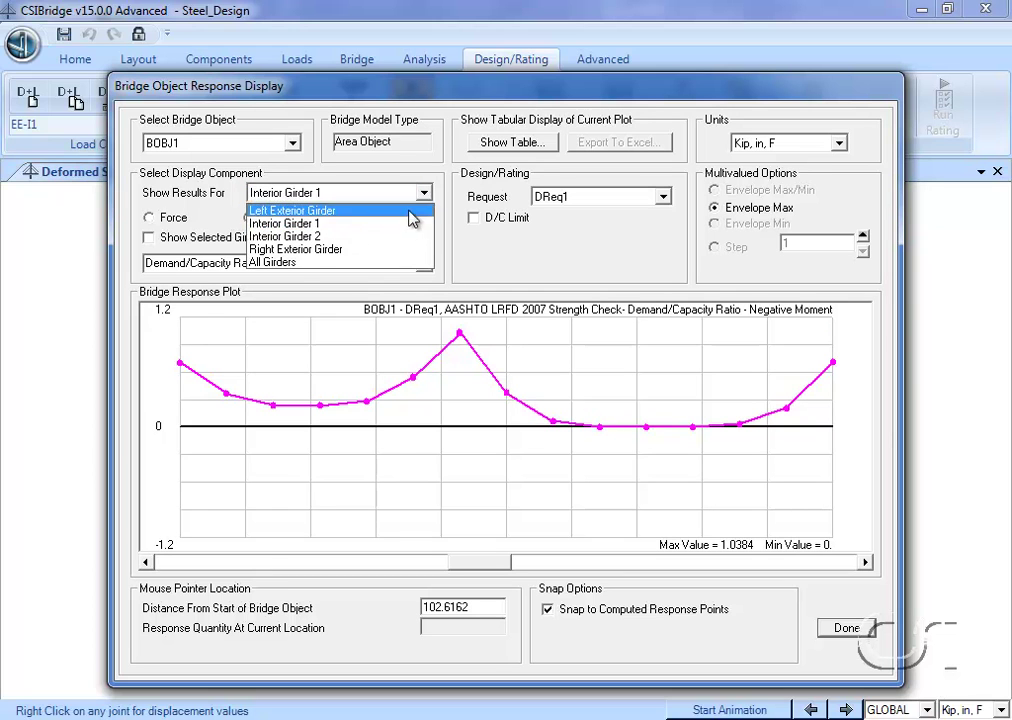
pyautogui.click(397, 240)
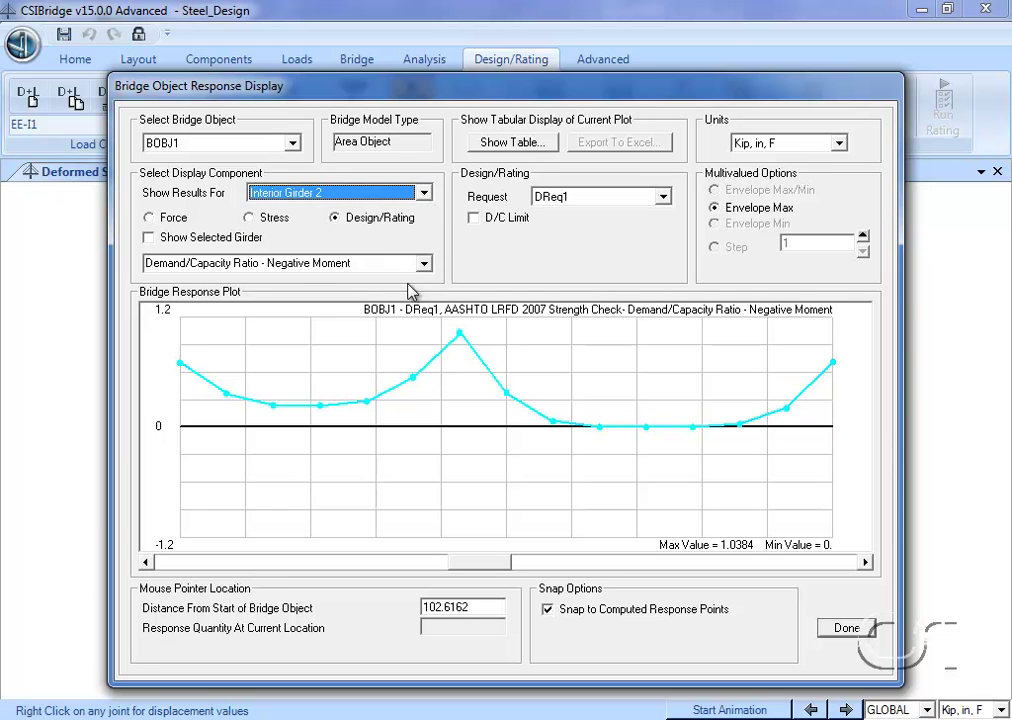
pyautogui.moveTo(458, 337)
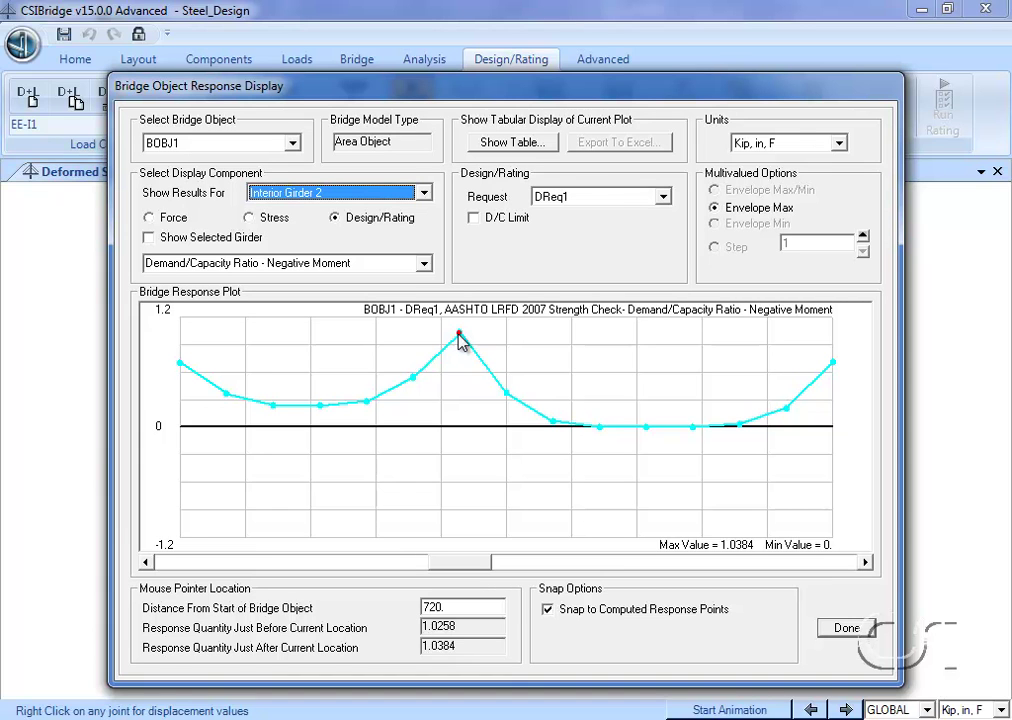
pyautogui.click(853, 631)
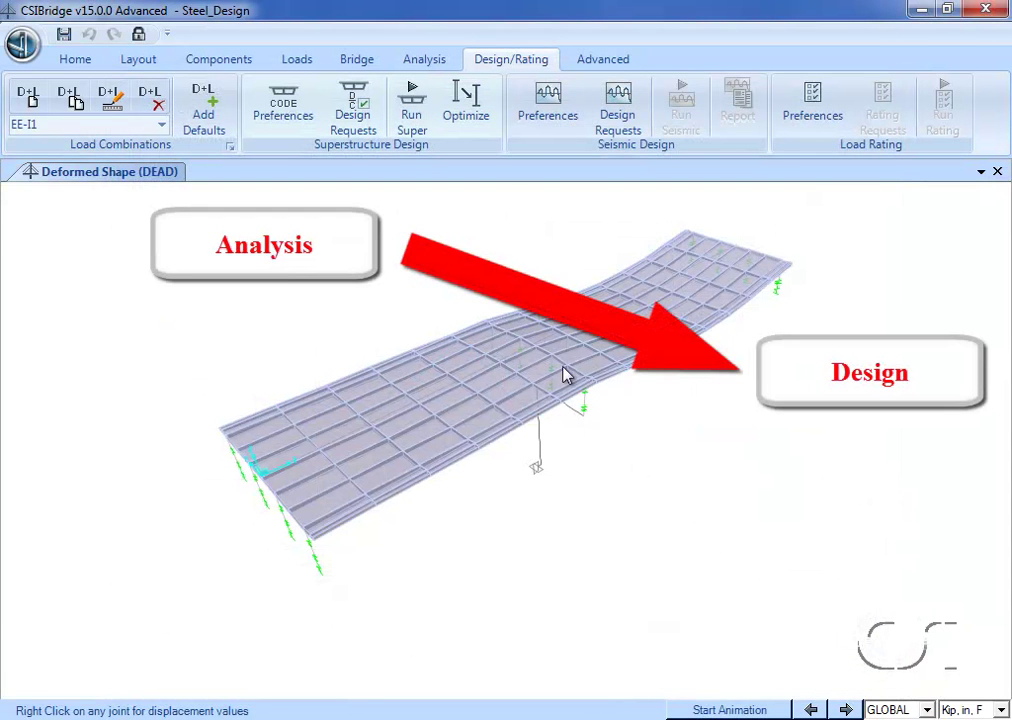
# Open the Optimize window for BOBJ1's steel girder superstructure design.
pyautogui.click(475, 112)
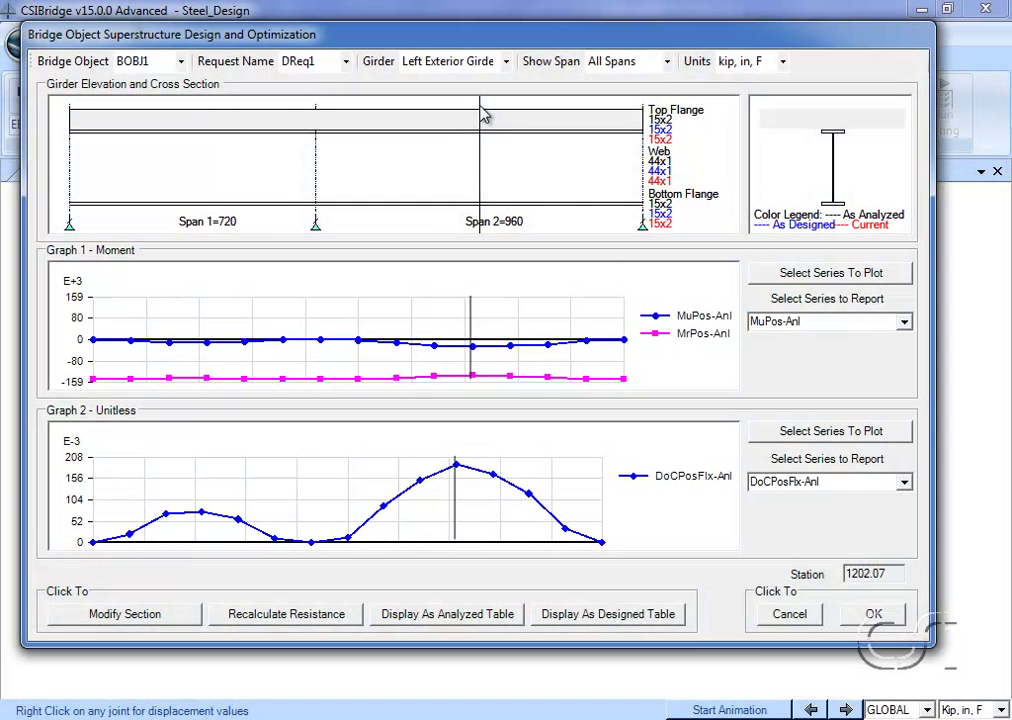
# Set Graph 1 to plot the unitless DoCNegFlx series instead of DoCPosFlx.
pyautogui.click(830, 273)
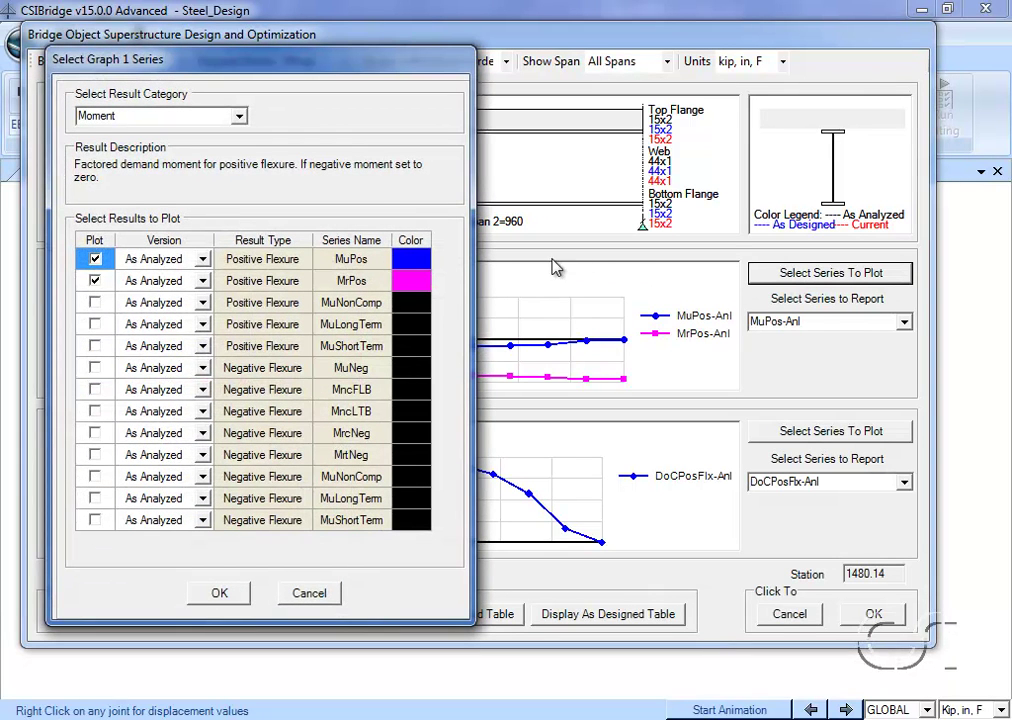
pyautogui.click(239, 116)
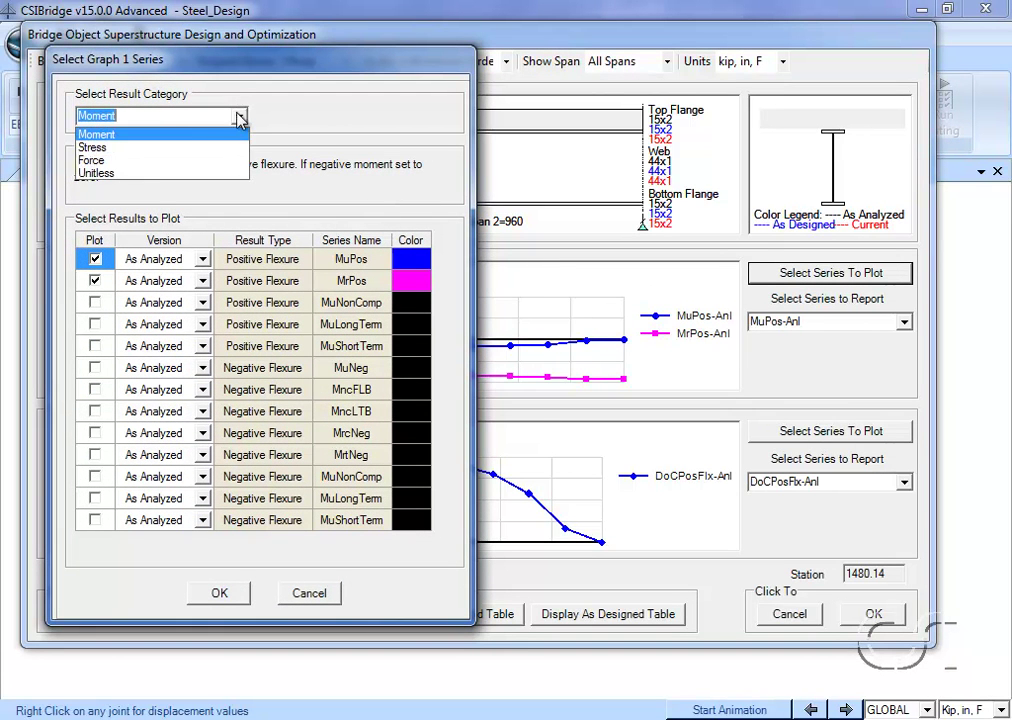
pyautogui.click(155, 174)
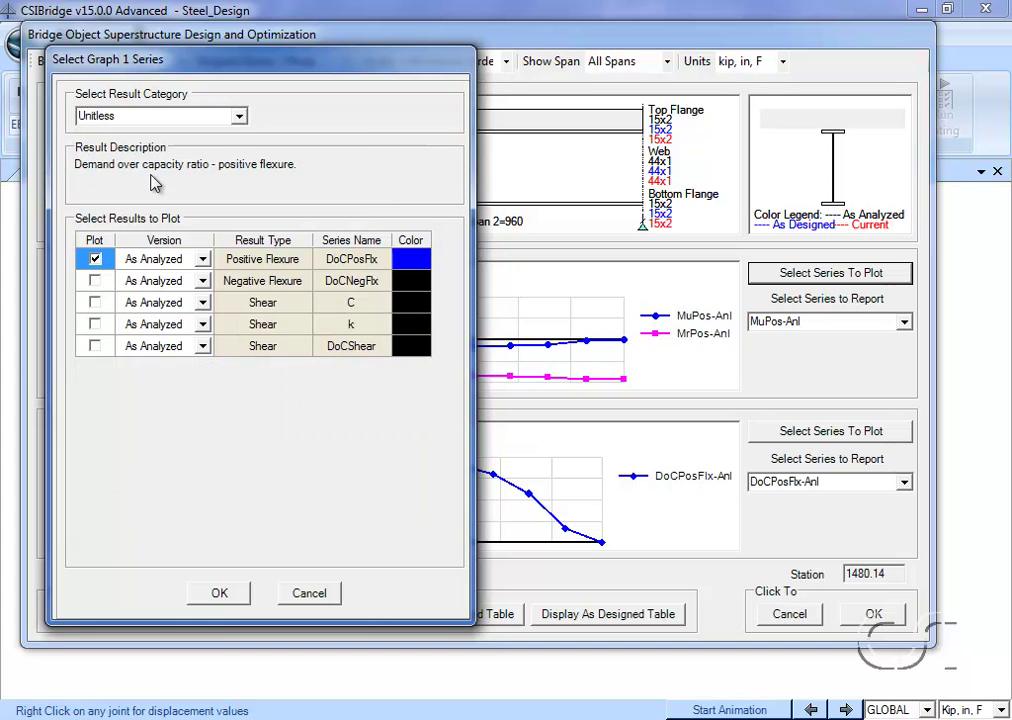
pyautogui.click(95, 281)
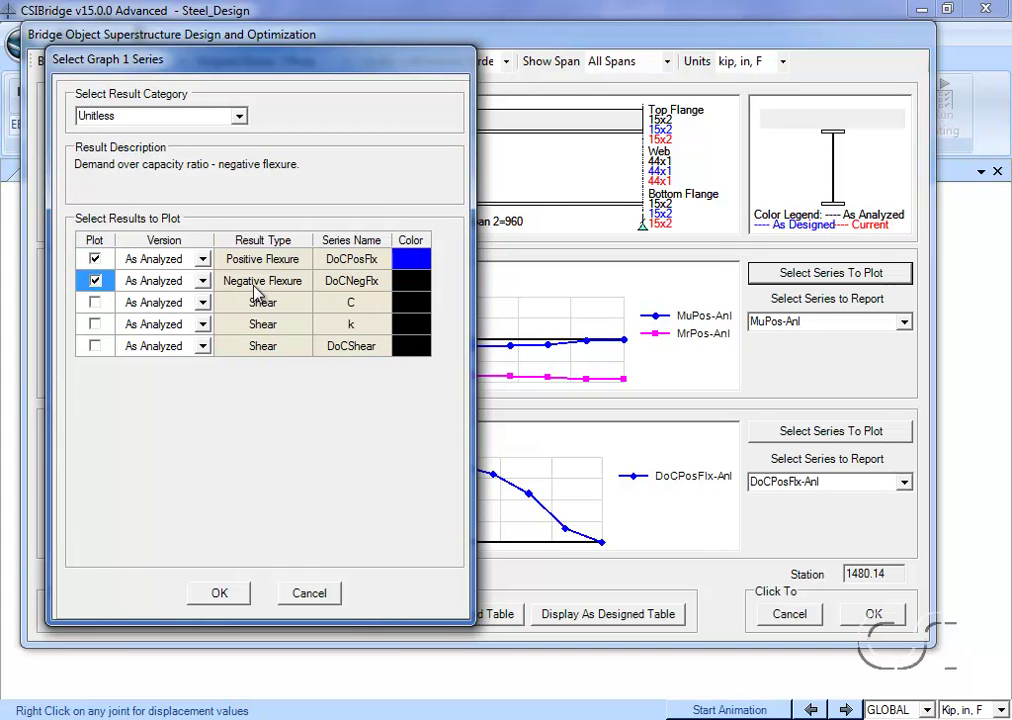
pyautogui.click(99, 260)
pyautogui.click(96, 259)
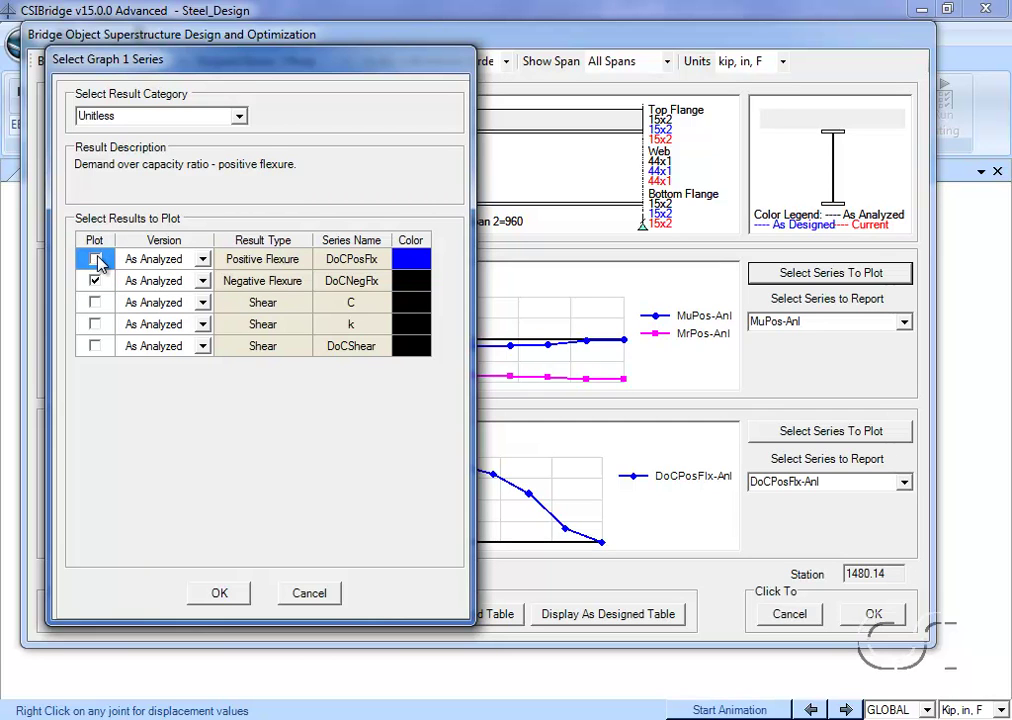
pyautogui.click(226, 594)
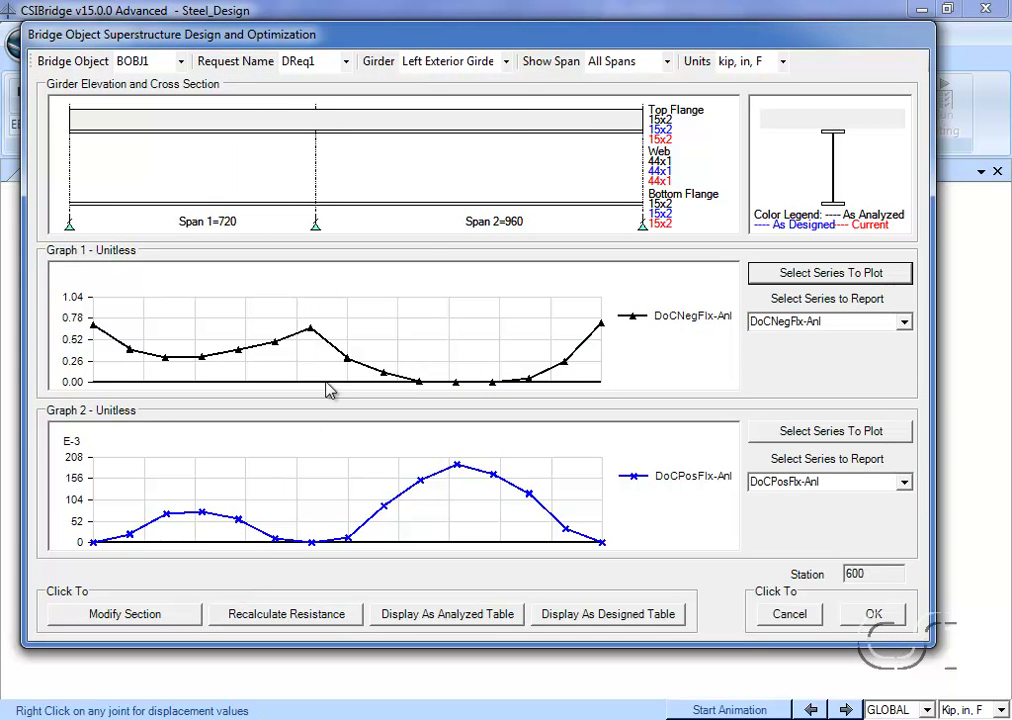
# Show Interior Girder 1 and read its negative-flexure D/C peak of about 1.038 at station 720.
pyautogui.click(508, 62)
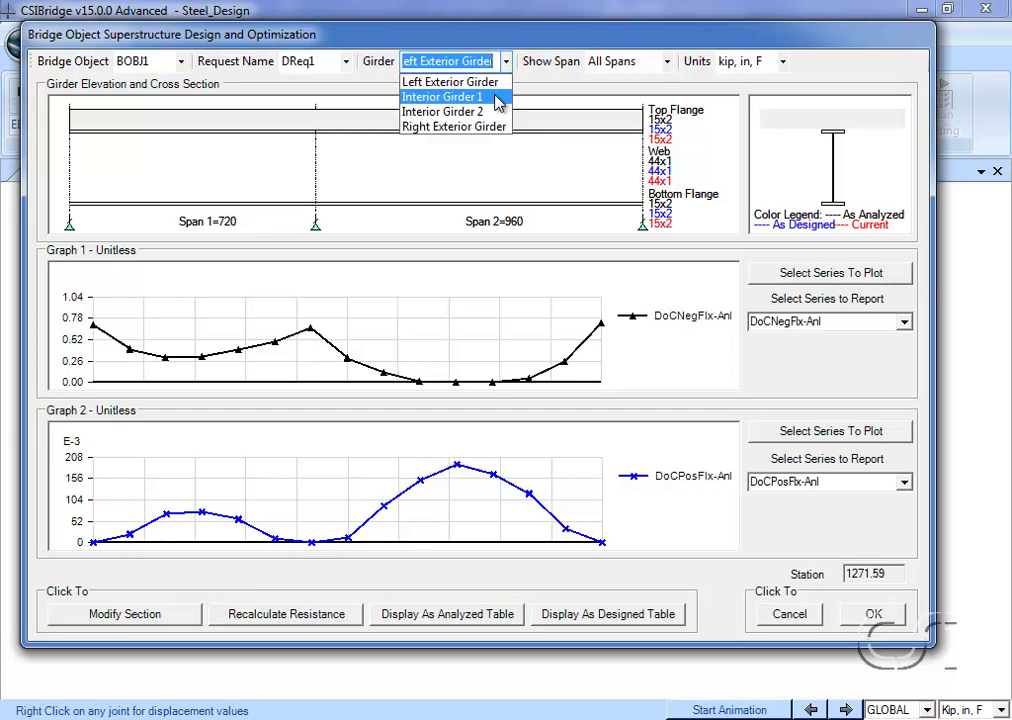
pyautogui.click(497, 98)
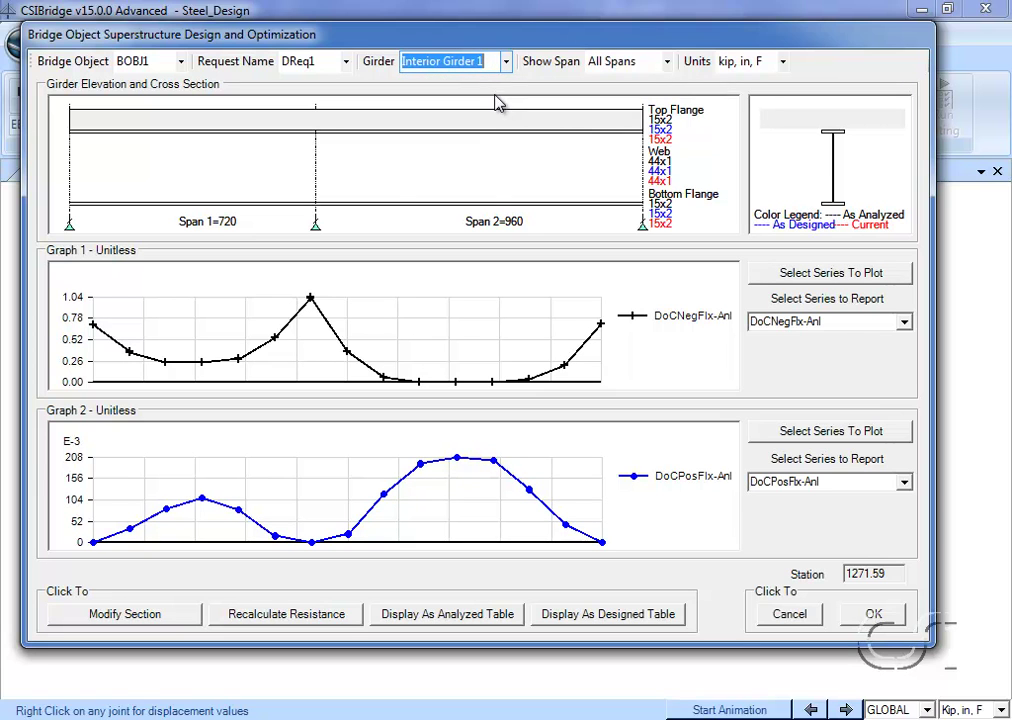
pyautogui.moveTo(313, 305)
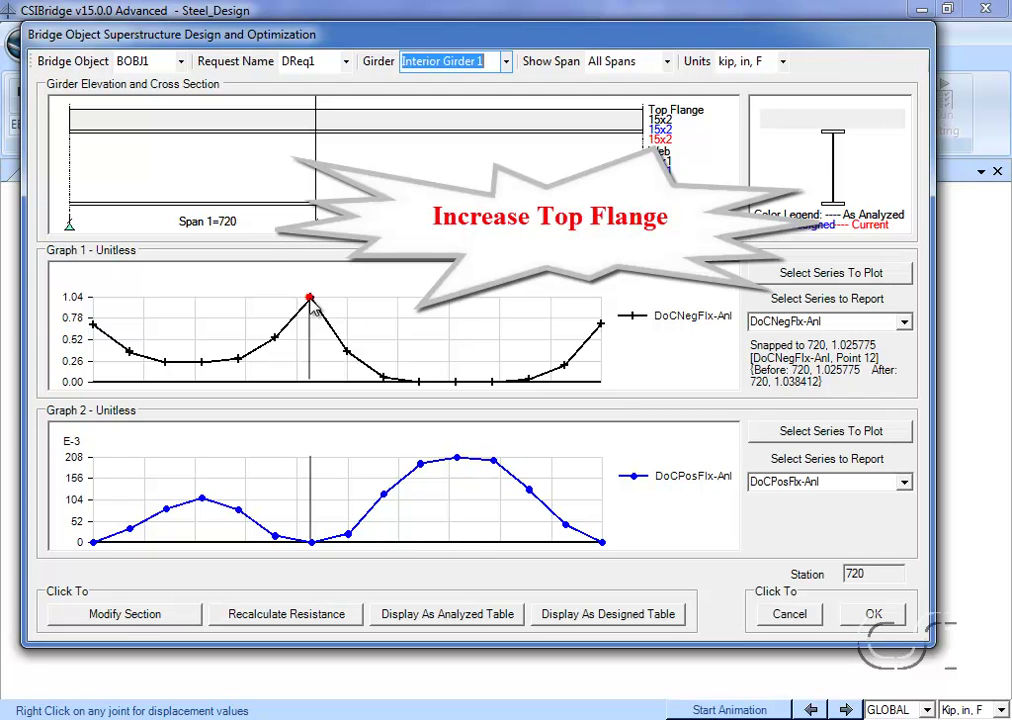
# In the section editor, set Interior Girder 1's span 1 top flange start and end thickness to 3.
pyautogui.click(150, 622)
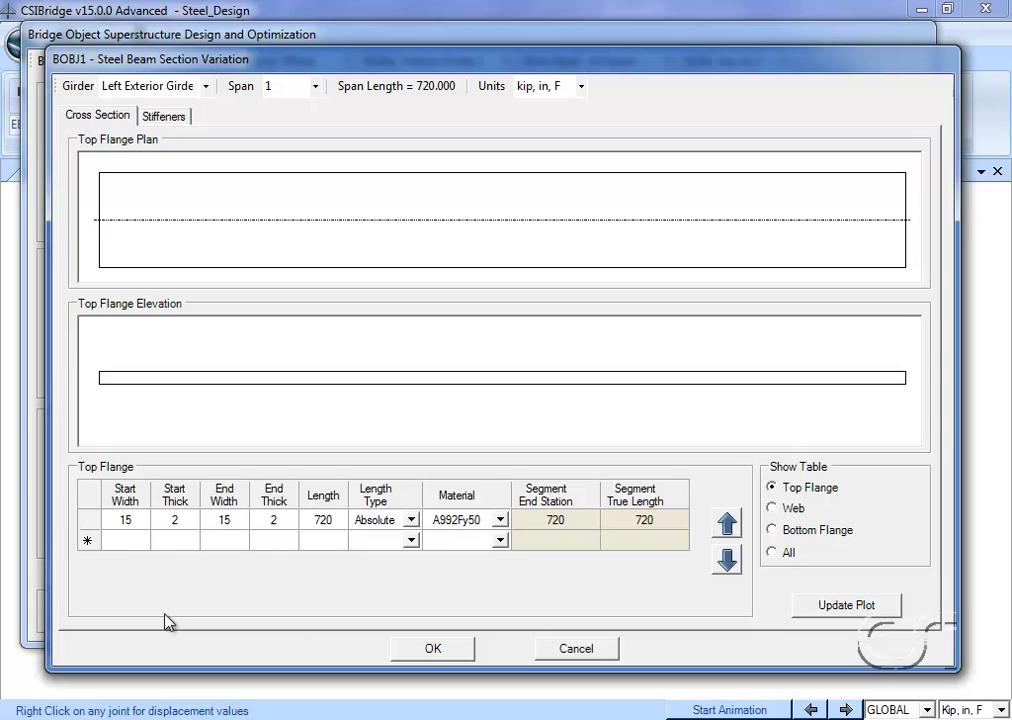
pyautogui.click(775, 508)
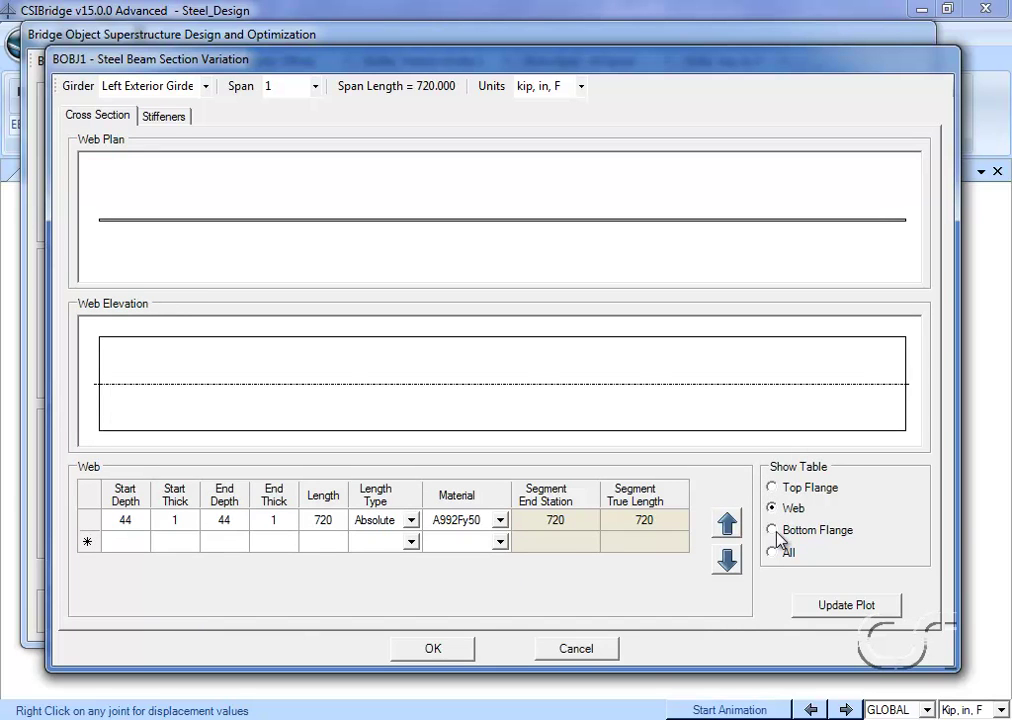
pyautogui.click(779, 536)
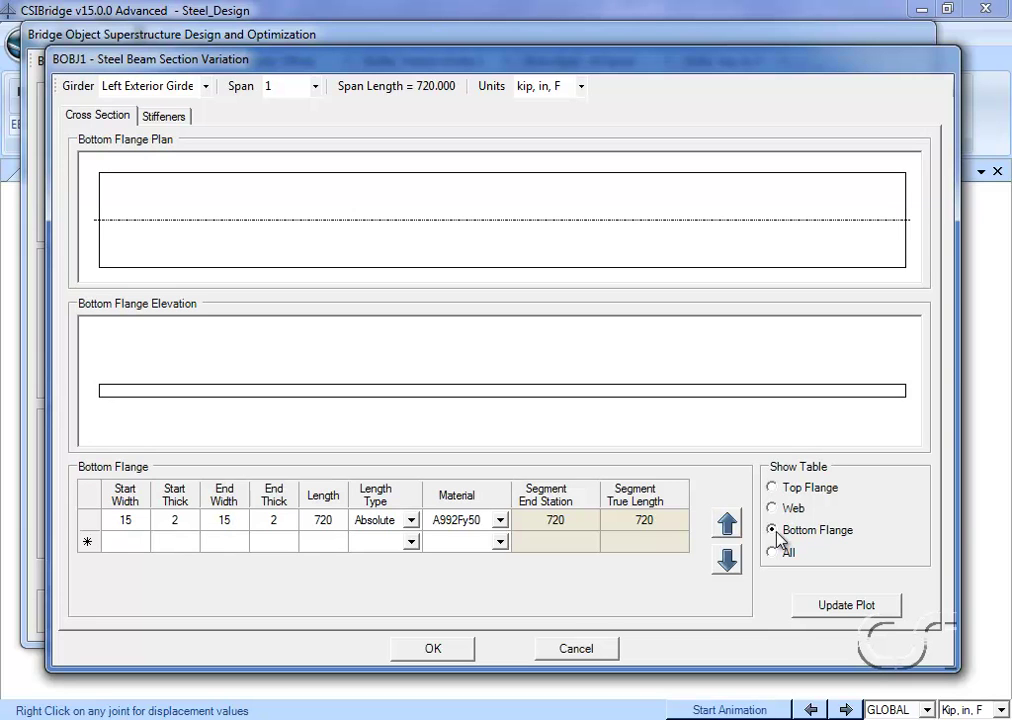
pyautogui.click(774, 489)
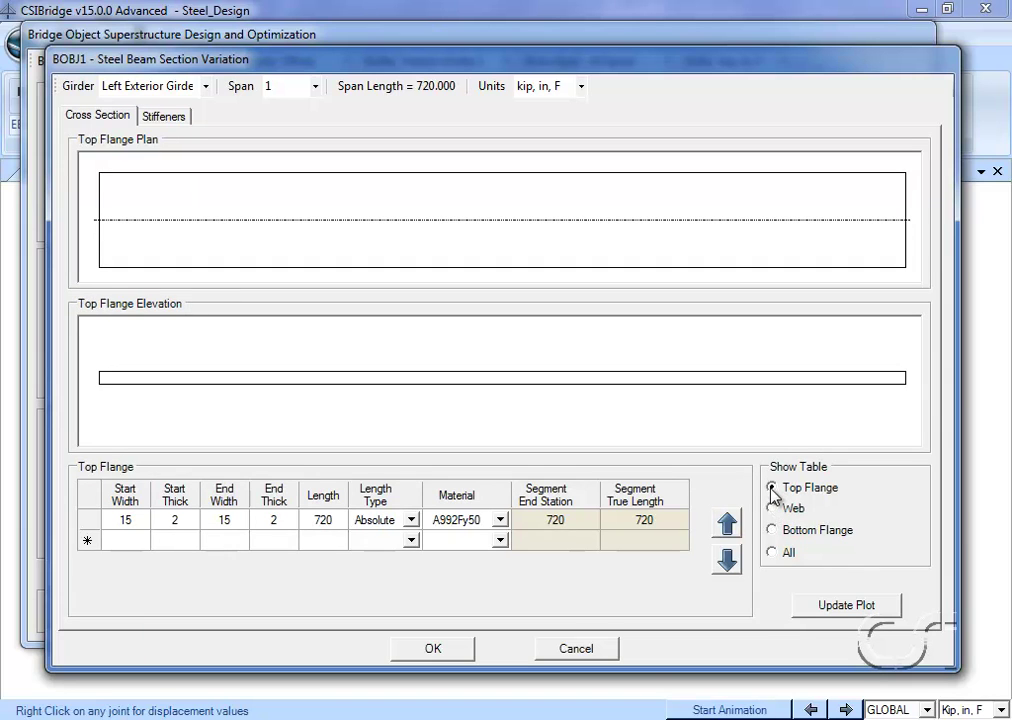
pyautogui.click(205, 86)
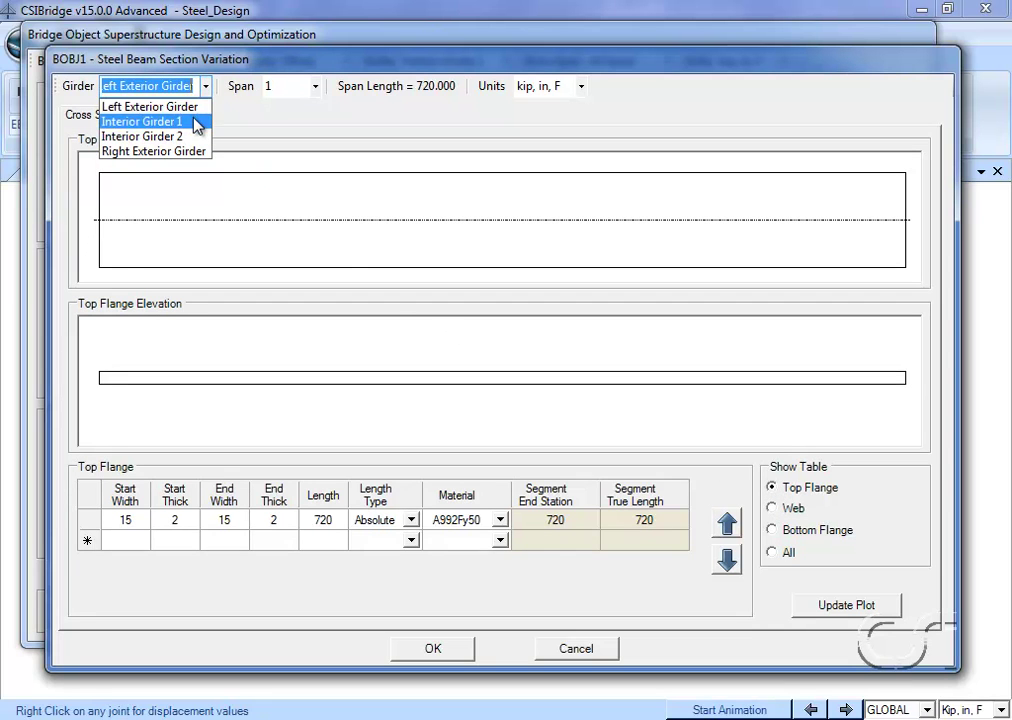
pyautogui.click(196, 121)
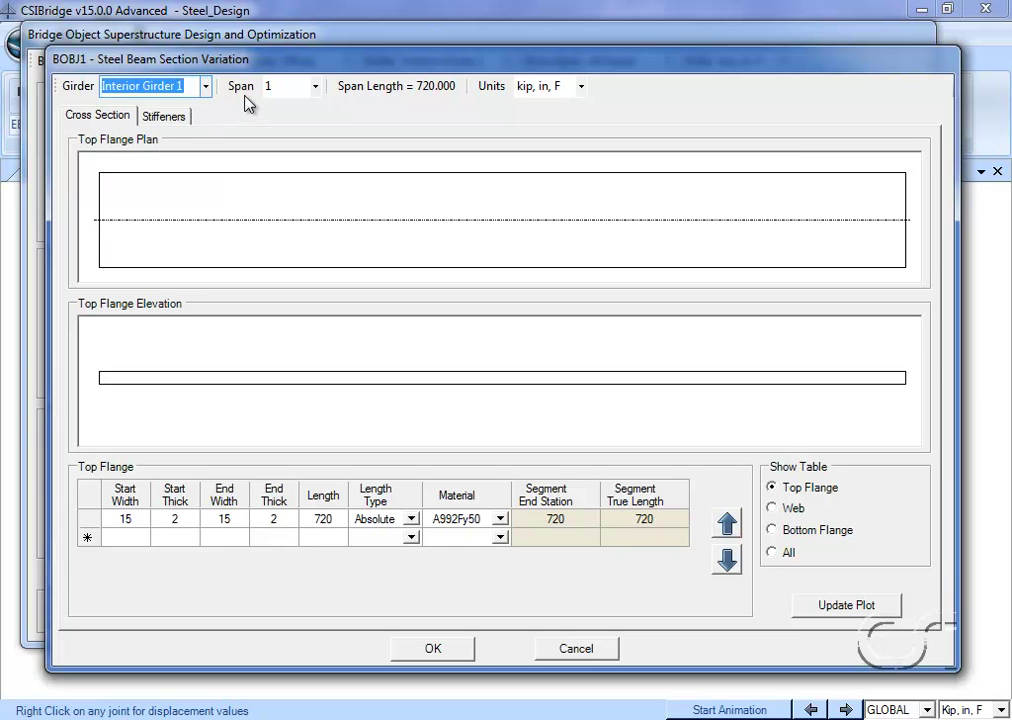
pyautogui.click(185, 524)
pyautogui.write('3')
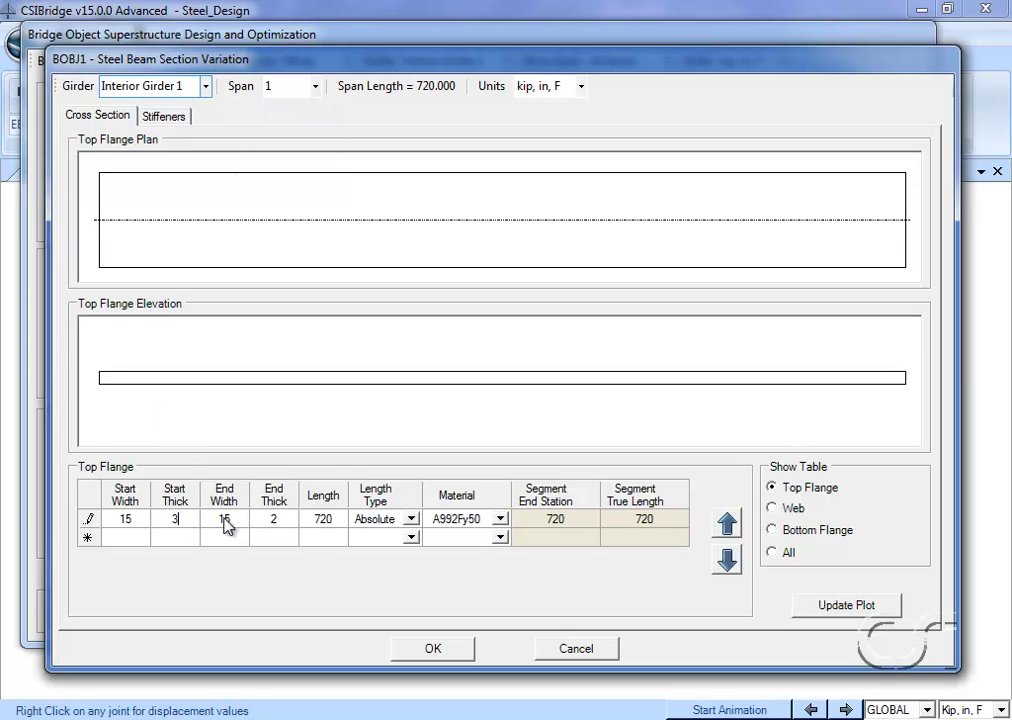
pyautogui.click(283, 524)
pyautogui.write('3')
pyautogui.click(858, 612)
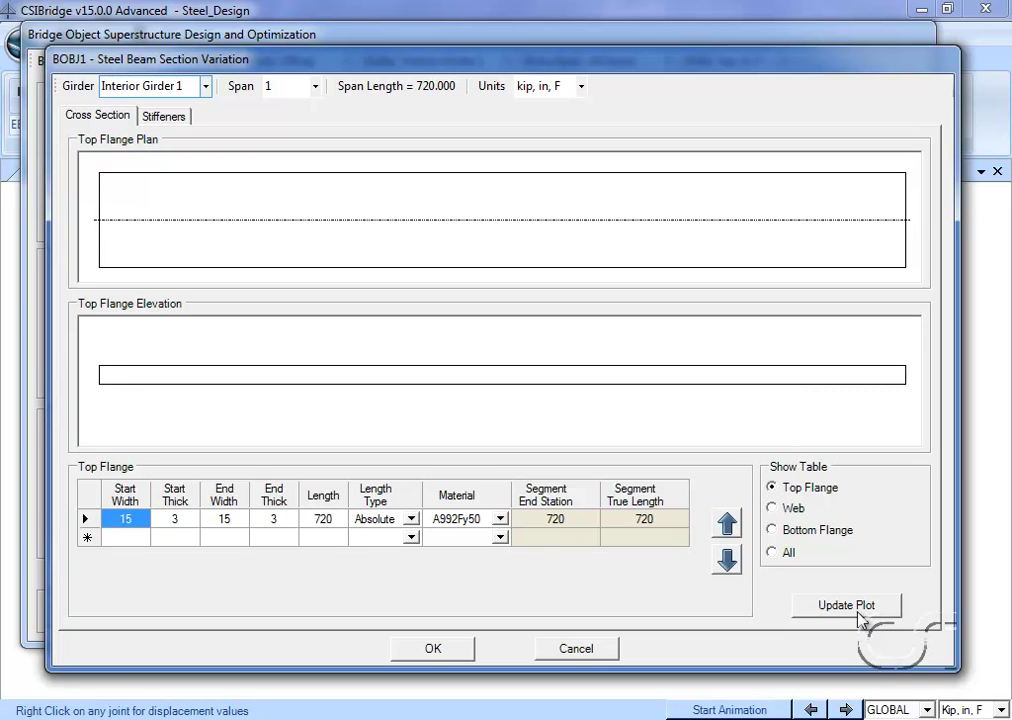
# Set Interior Girder 1's span 2 top flange start and end thickness to 3.
pyautogui.click(313, 87)
pyautogui.click(306, 121)
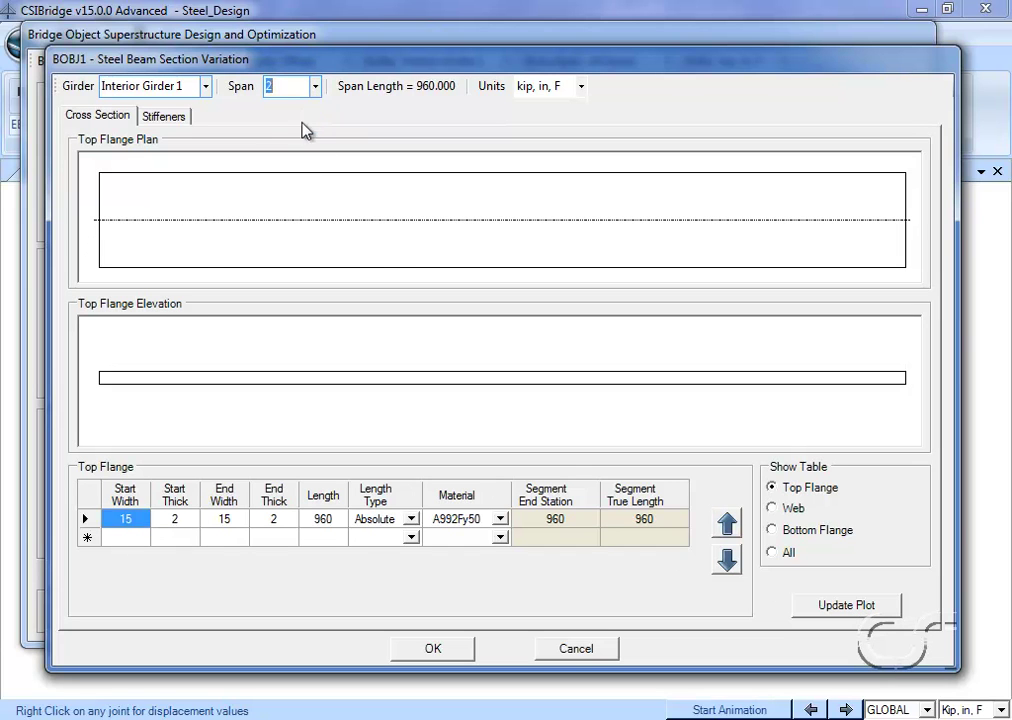
pyautogui.click(180, 519)
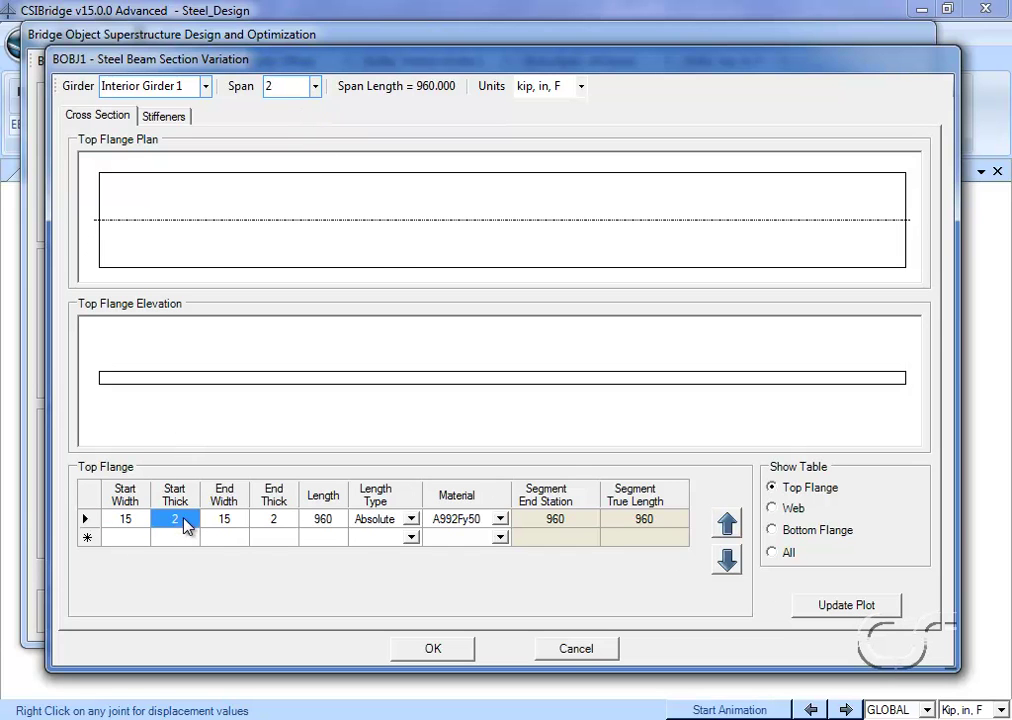
pyautogui.write('3')
pyautogui.click(273, 519)
pyautogui.write('3')
pyautogui.click(822, 606)
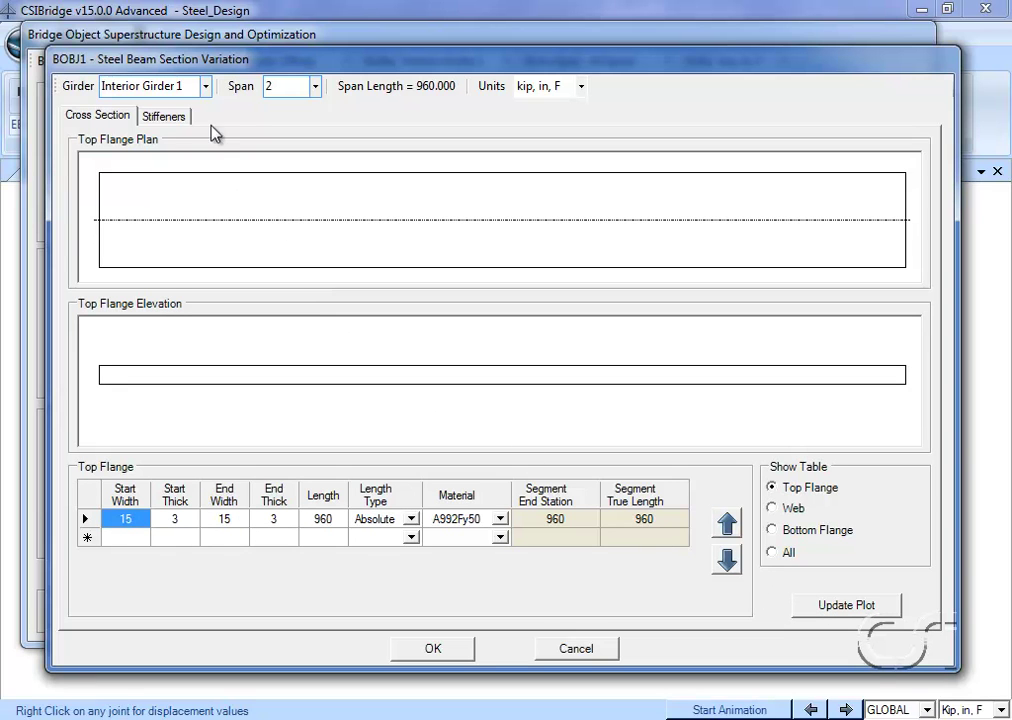
# Set Interior Girder 2's span 1 top flange start and end thickness to 3.
pyautogui.click(204, 87)
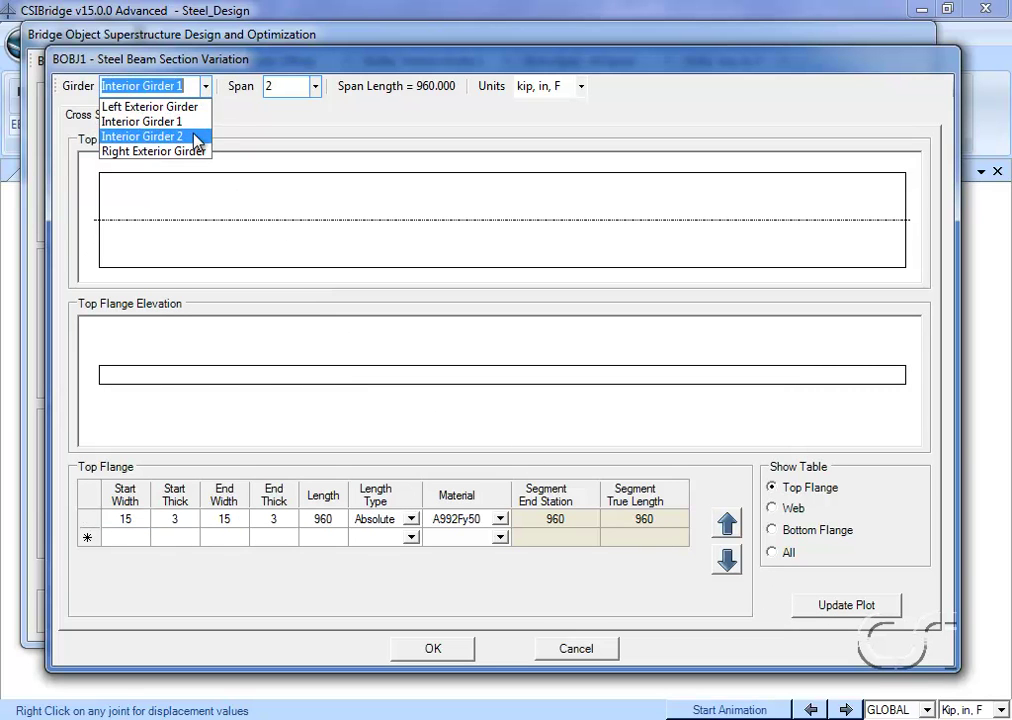
pyautogui.click(197, 137)
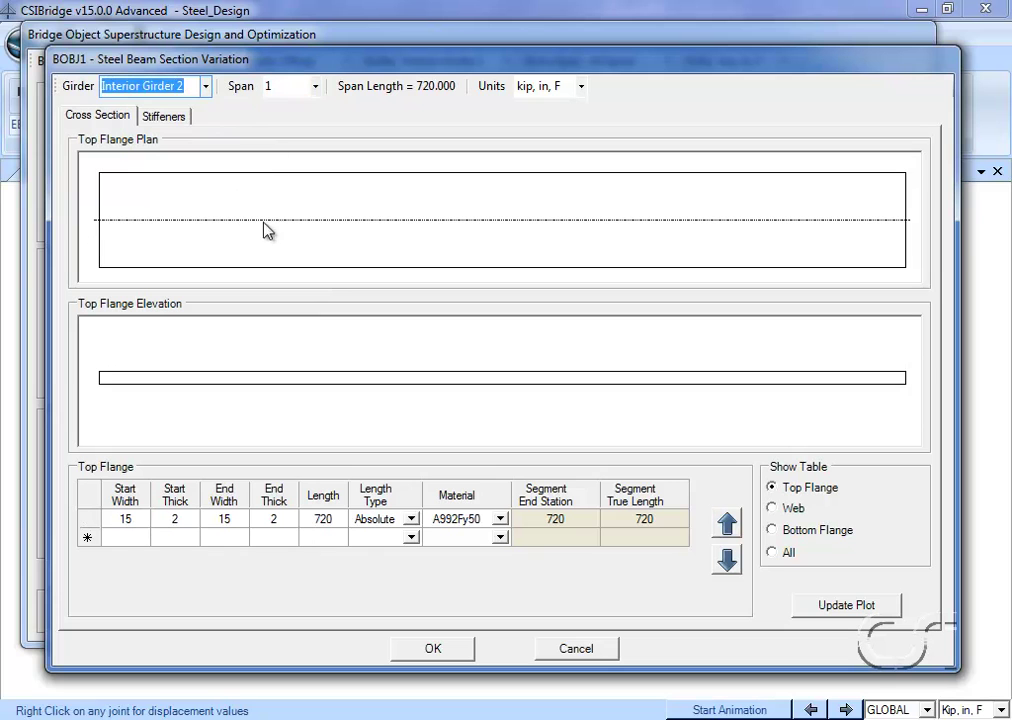
pyautogui.click(190, 521)
pyautogui.write('3')
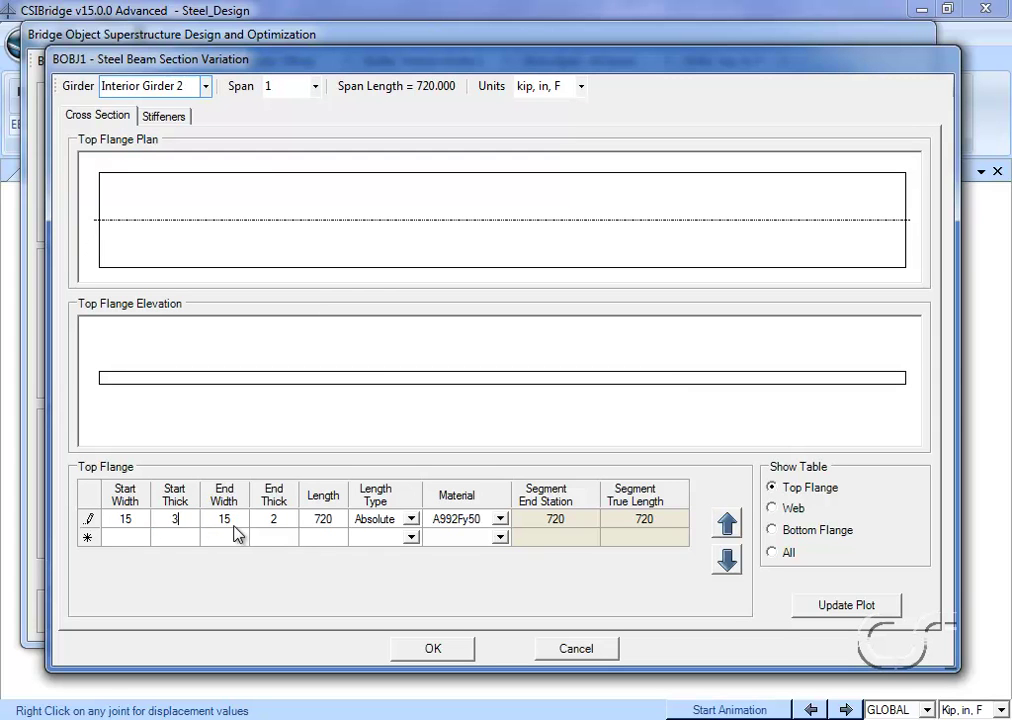
pyautogui.click(274, 521)
pyautogui.write('3')
pyautogui.click(822, 608)
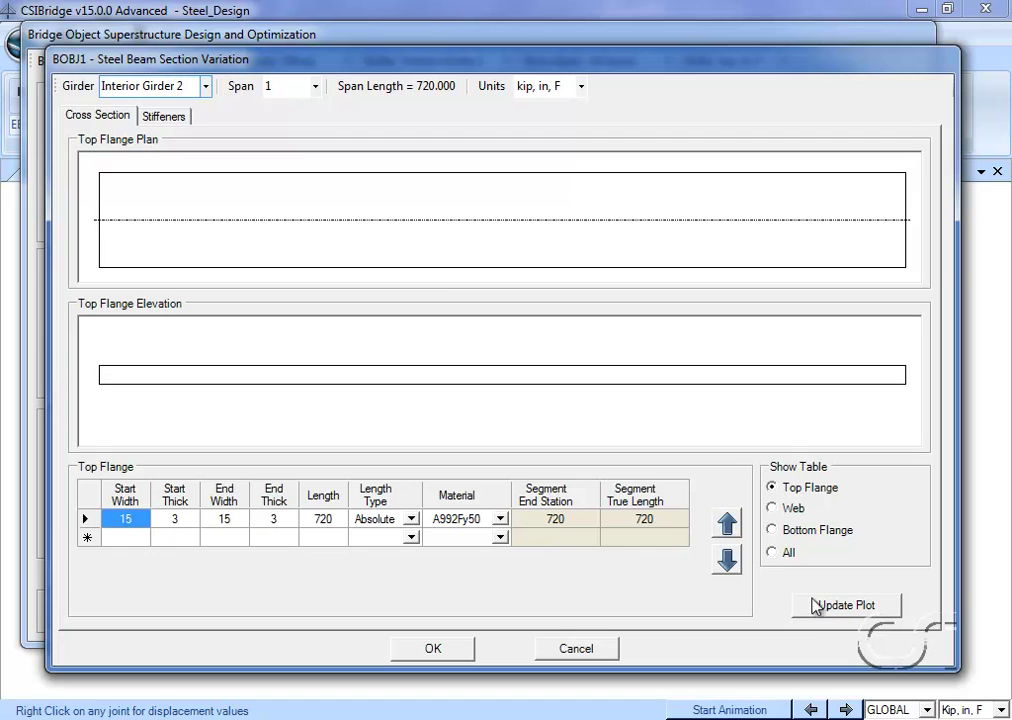
# Set Interior Girder 2's span 2 top flange start and end thickness to 3.
pyautogui.click(315, 86)
pyautogui.click(290, 121)
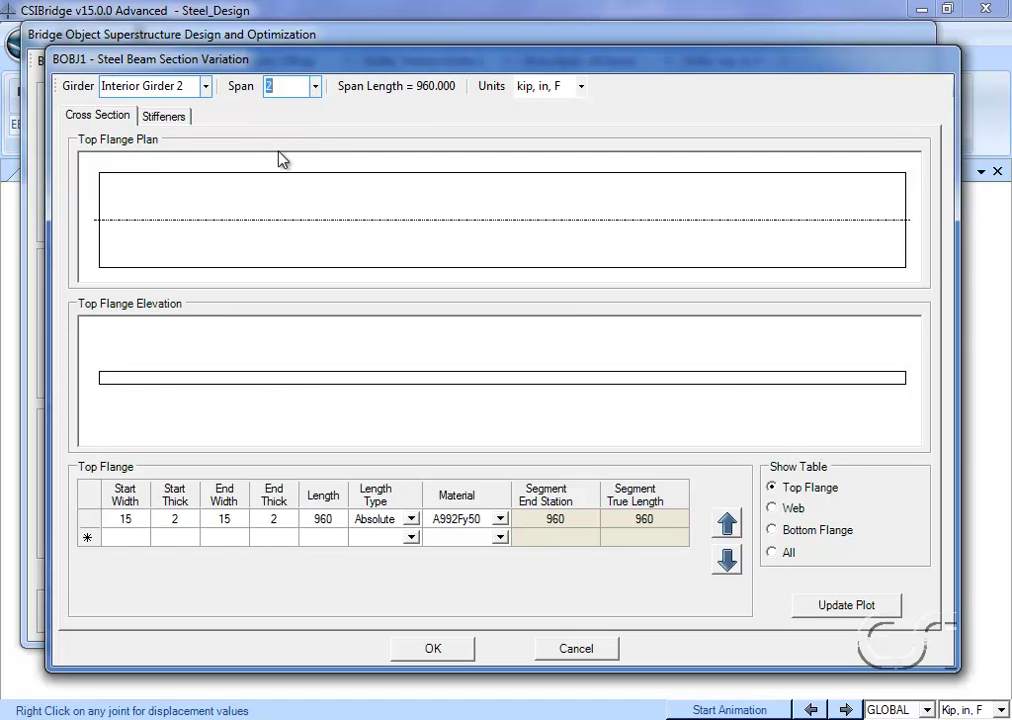
pyautogui.click(187, 520)
pyautogui.write('3')
pyautogui.click(275, 520)
pyautogui.write('3')
pyautogui.click(828, 610)
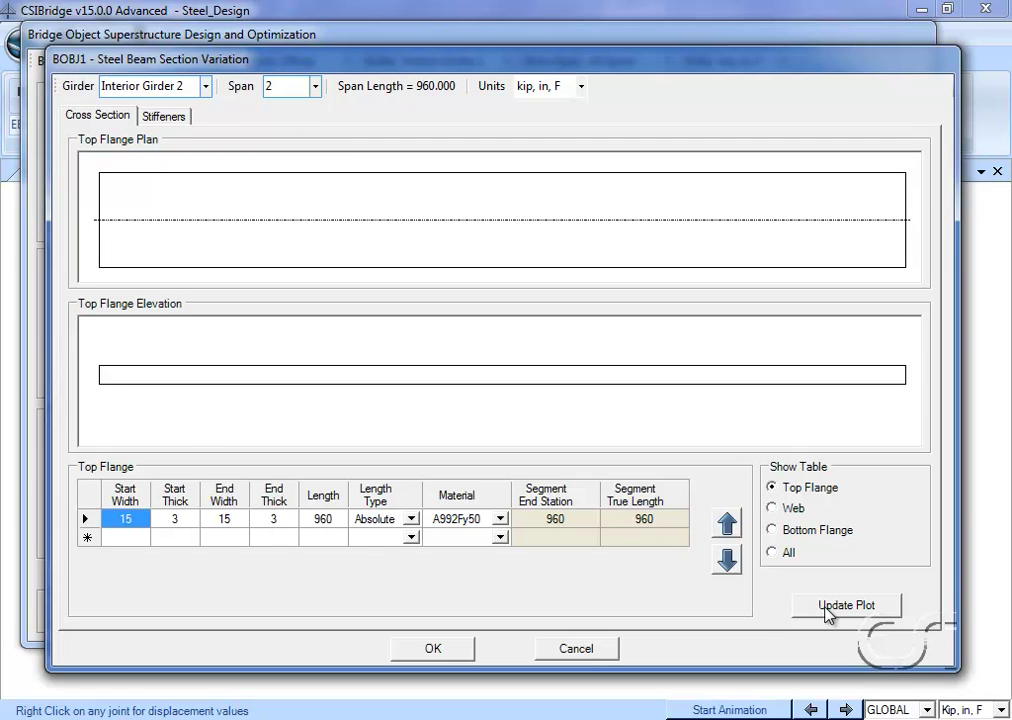
# Apply the 3 in flanges and recalculate resistance so designed D/C curves are graphed.
pyautogui.click(433, 650)
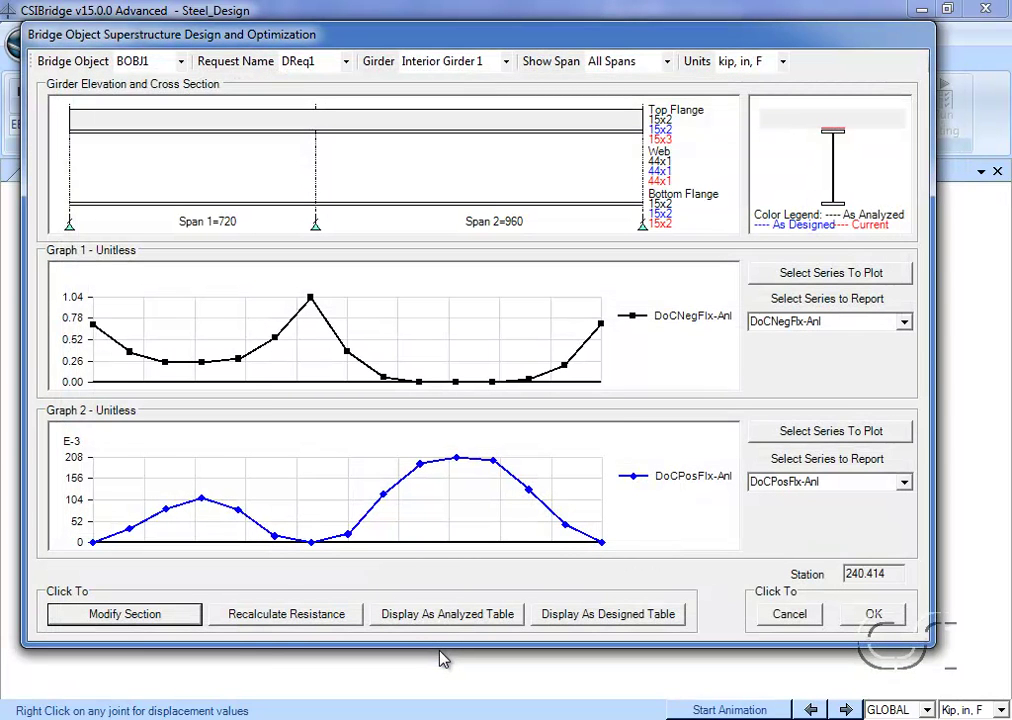
pyautogui.click(323, 618)
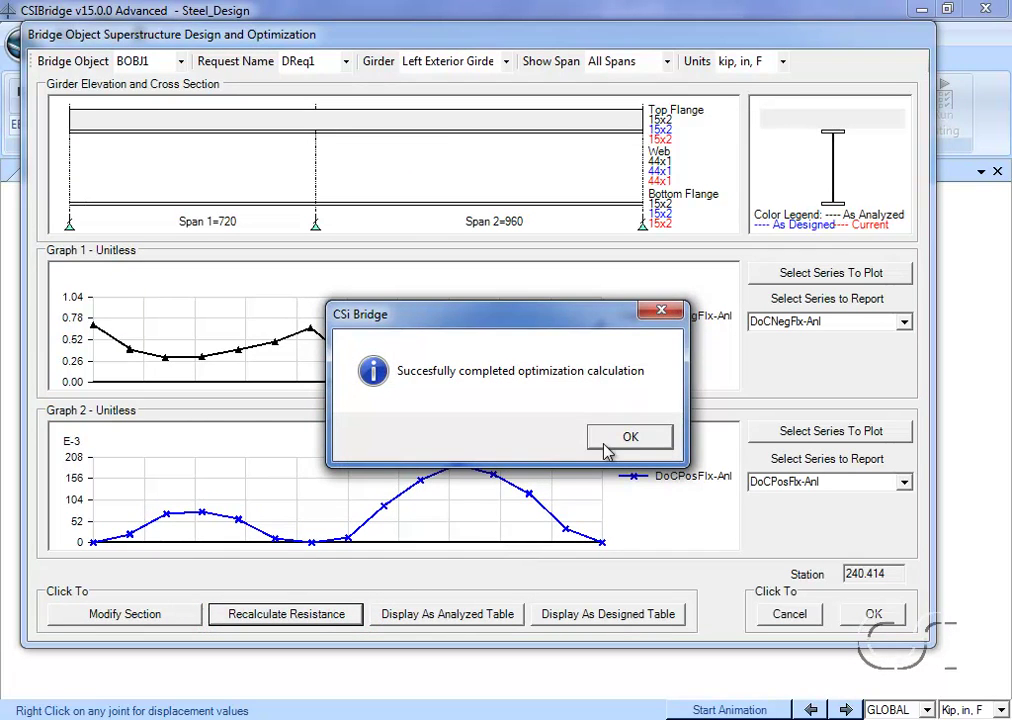
pyautogui.click(621, 440)
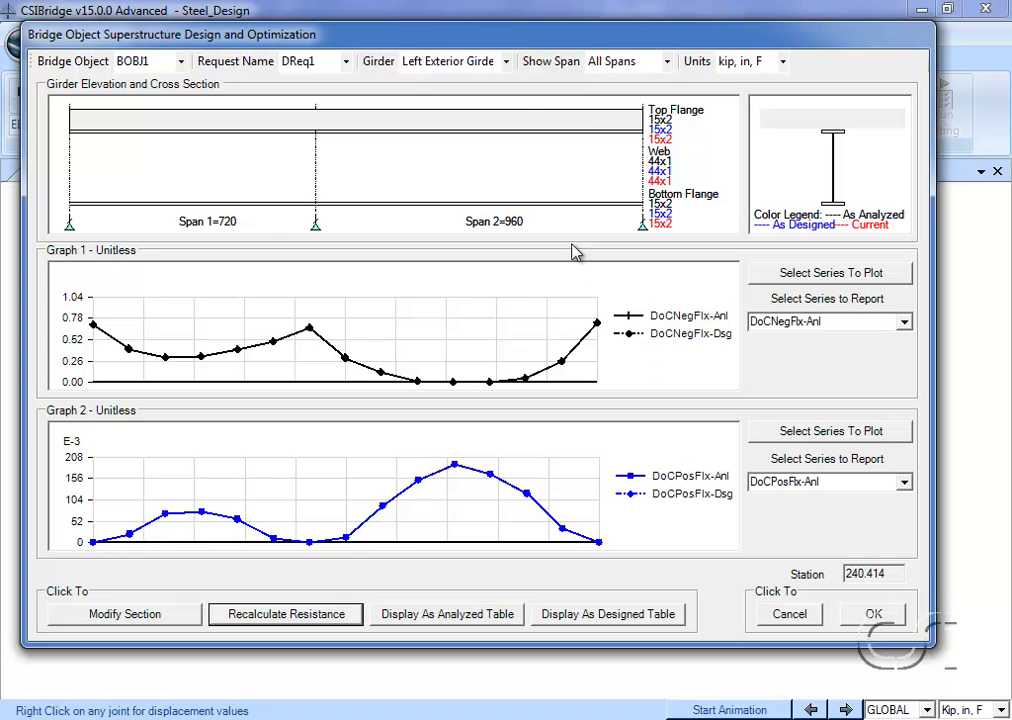
# Switch the results to Interior Girder 1 and confirm the series plotted in Graph 1.
pyautogui.click(507, 62)
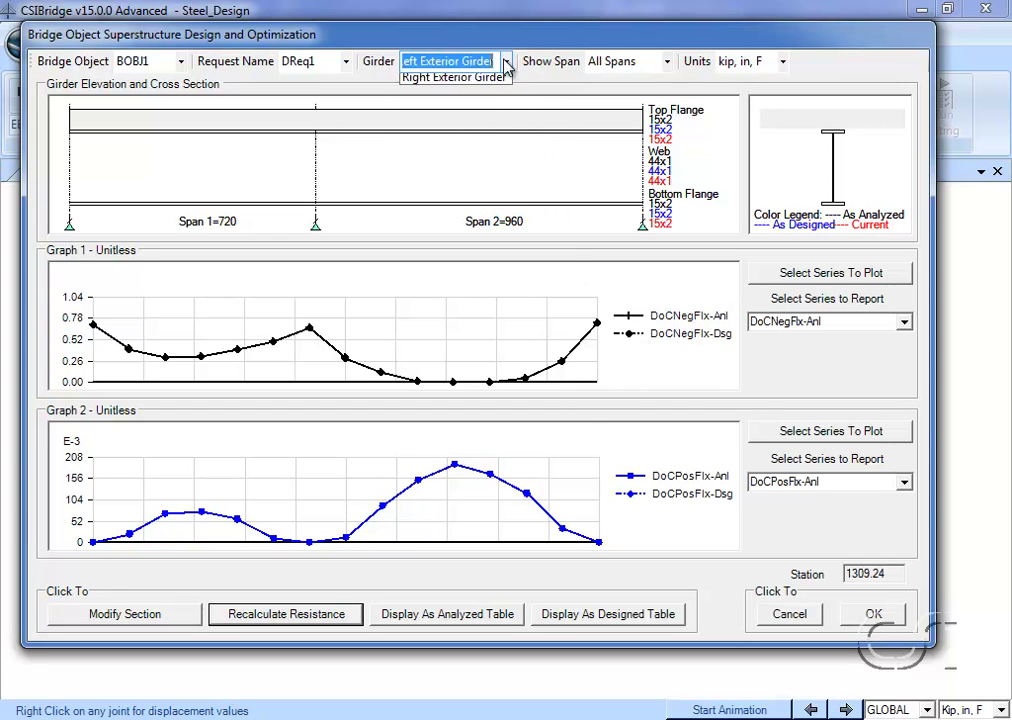
pyautogui.click(492, 97)
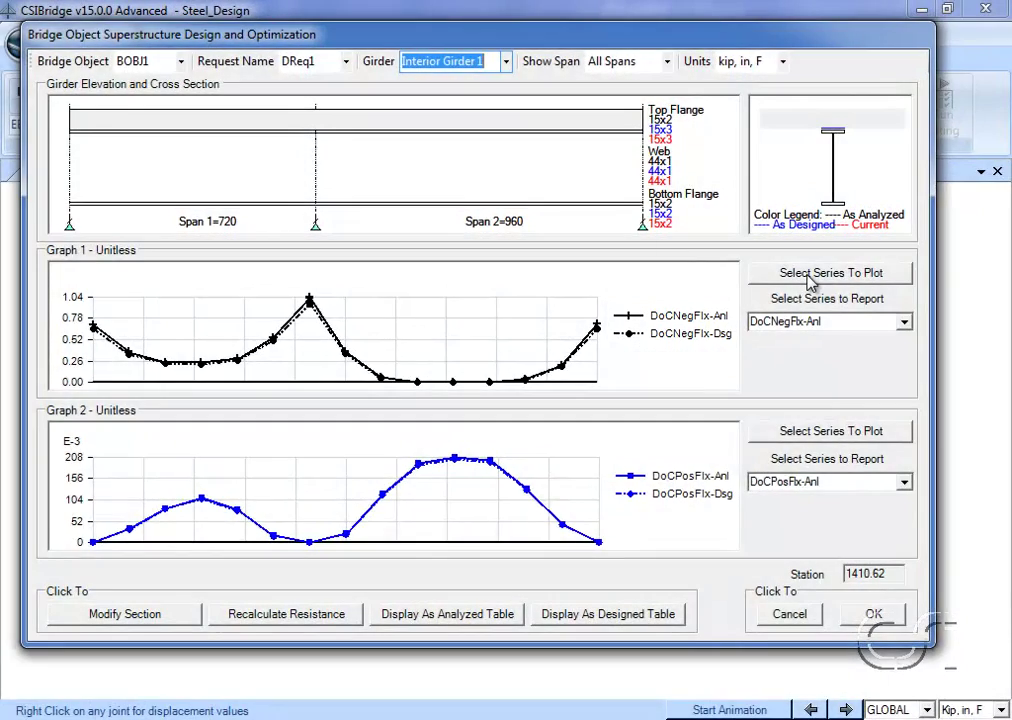
pyautogui.click(810, 278)
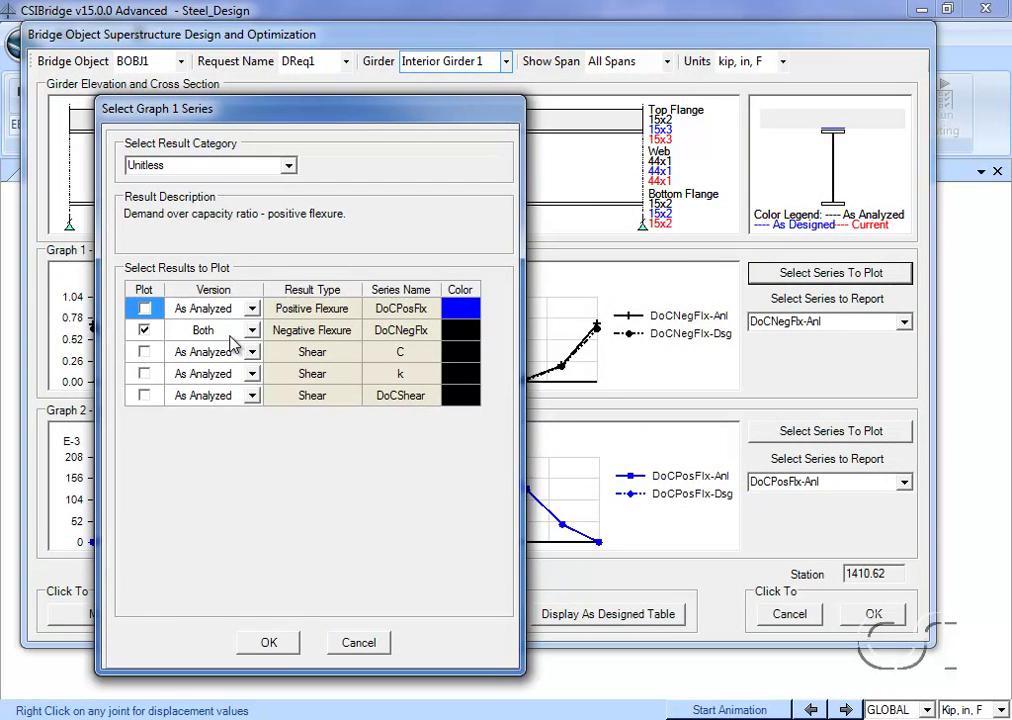
pyautogui.click(270, 644)
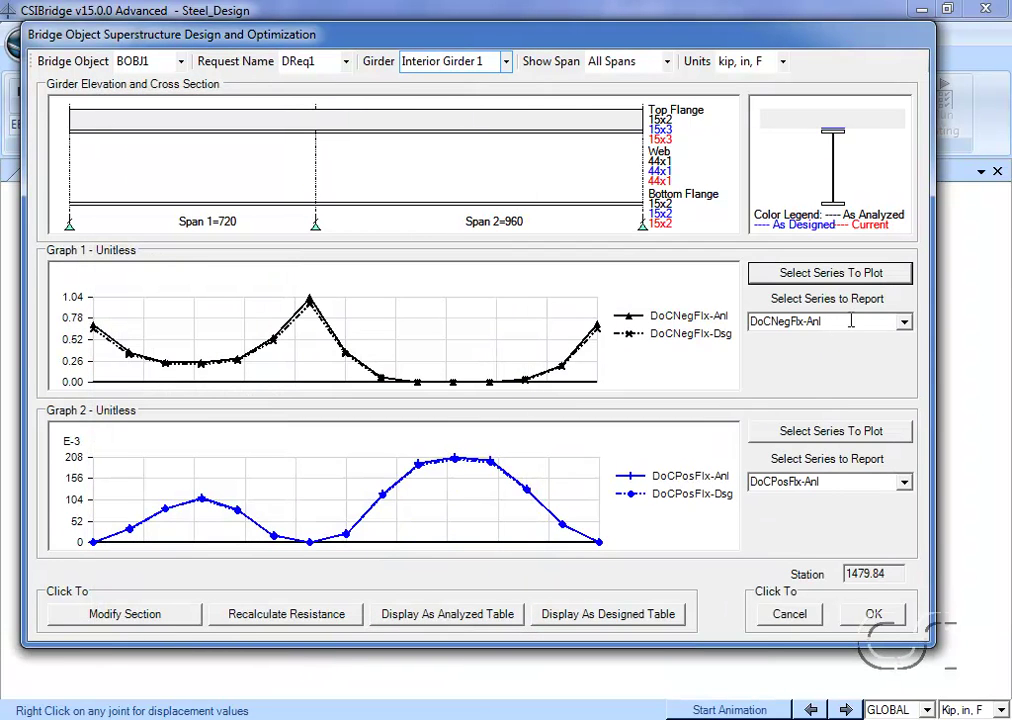
# Report the DoCNegFlx-Dsg designed negative-flexure D/C series, peaking near 0.95 at station 720.
pyautogui.click(905, 323)
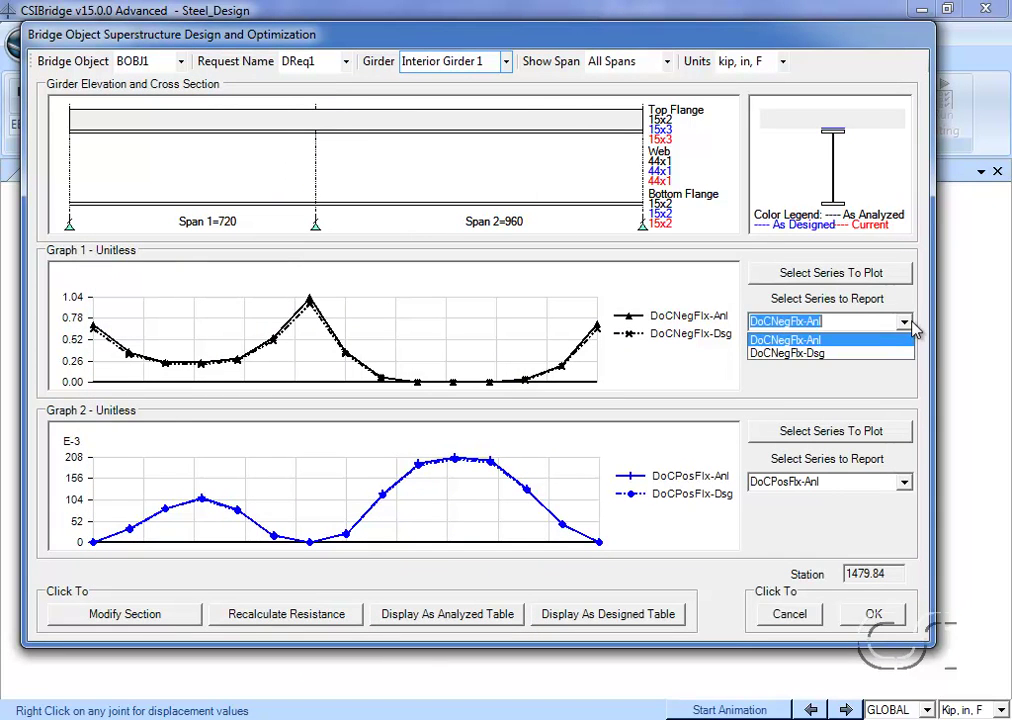
pyautogui.click(837, 354)
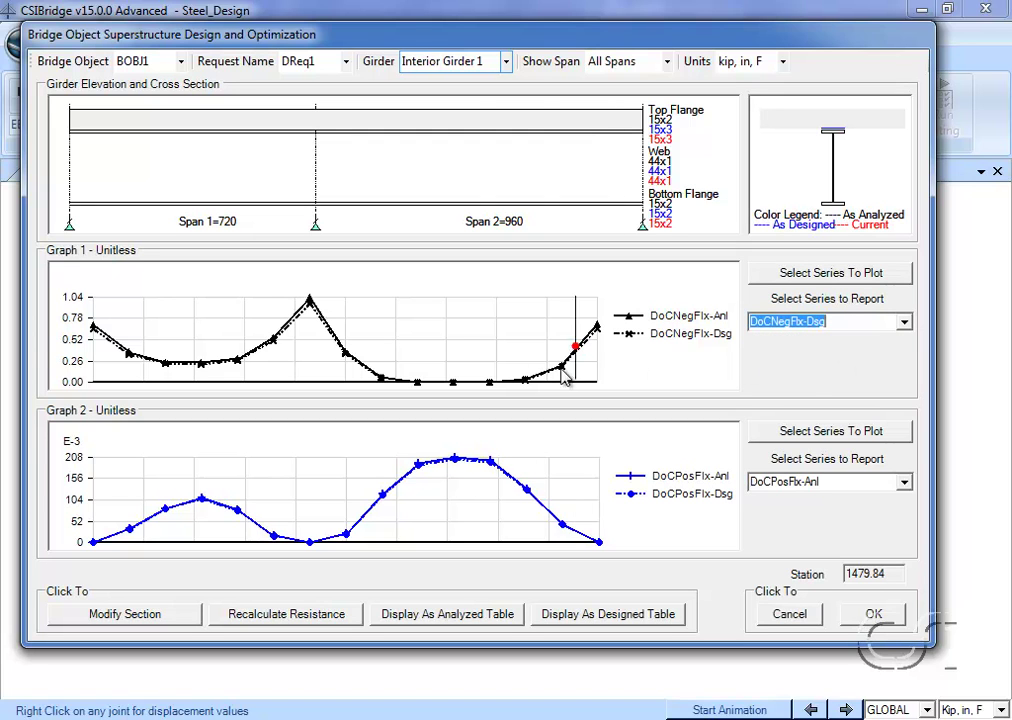
pyautogui.moveTo(318, 313)
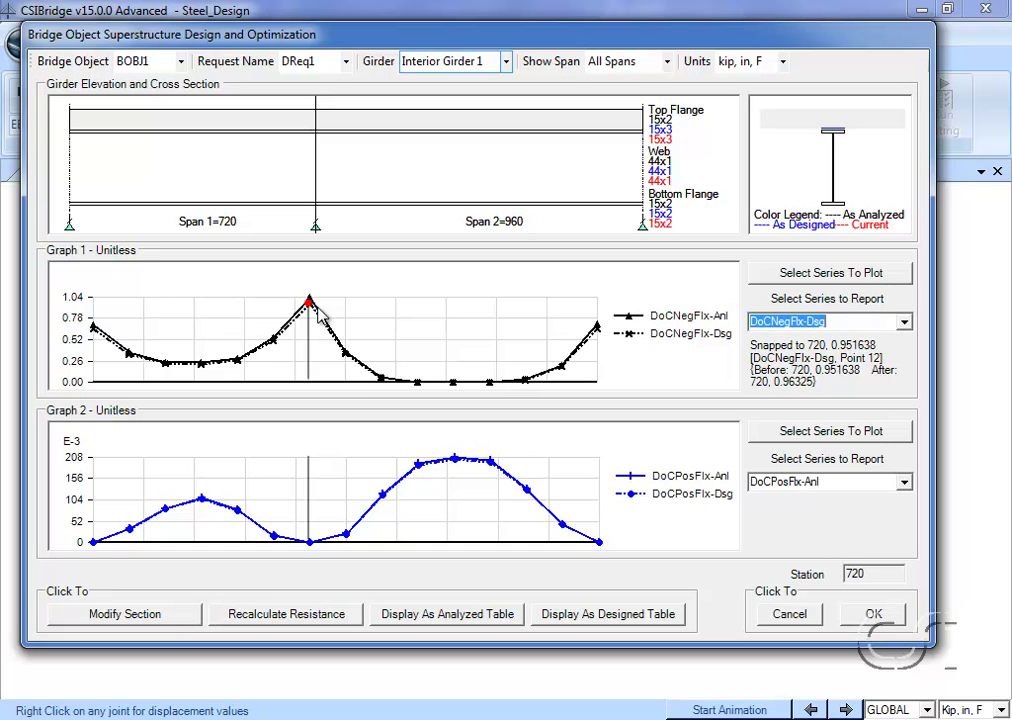
# Keep the designed sections, unlock the model and apply the designed plate sizes to BOBJ1.
pyautogui.click(874, 616)
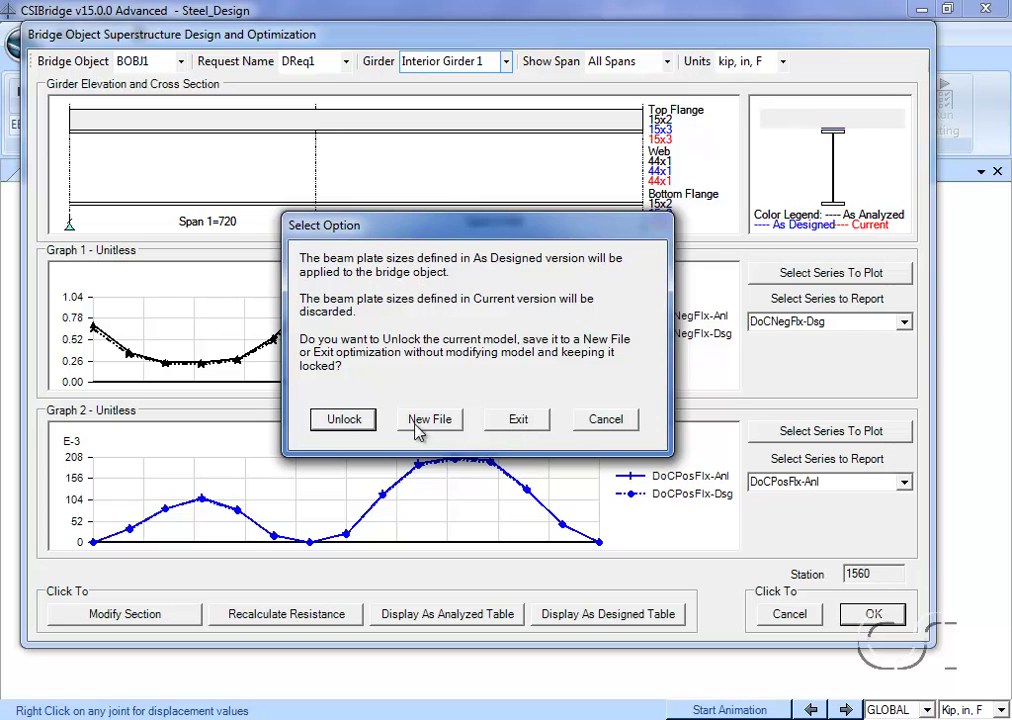
pyautogui.click(344, 419)
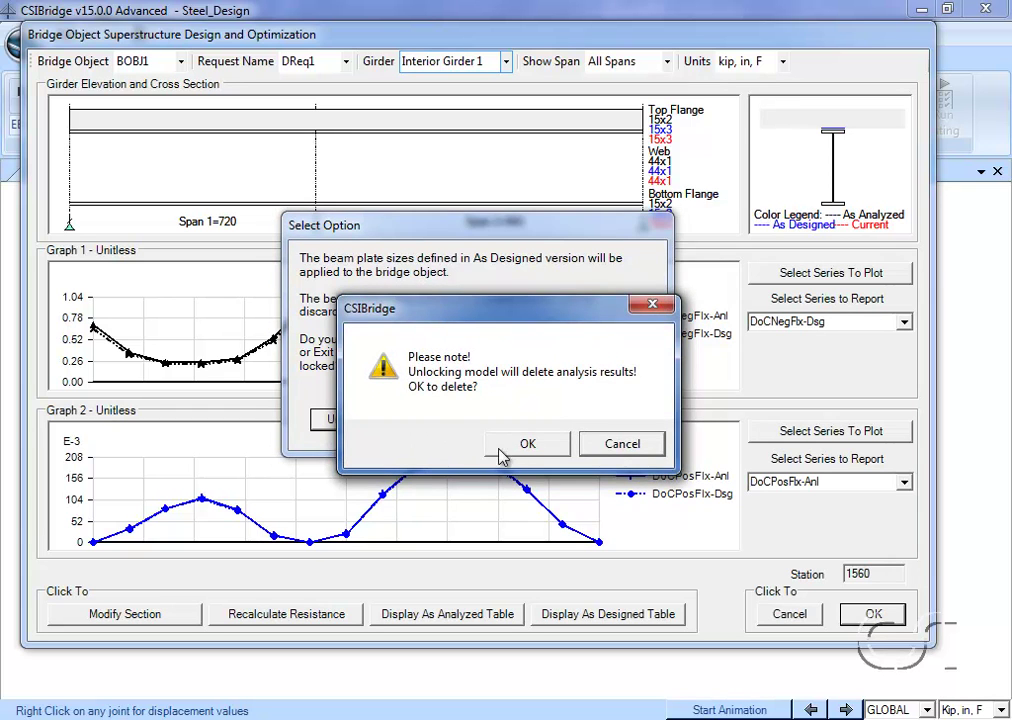
pyautogui.click(527, 445)
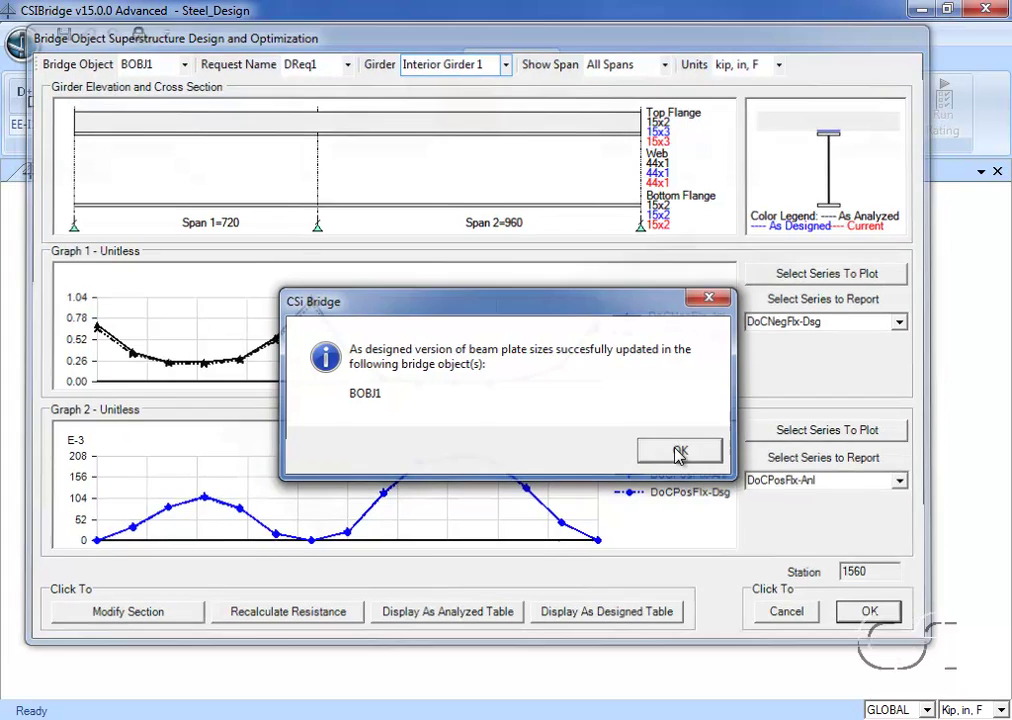
pyautogui.click(680, 453)
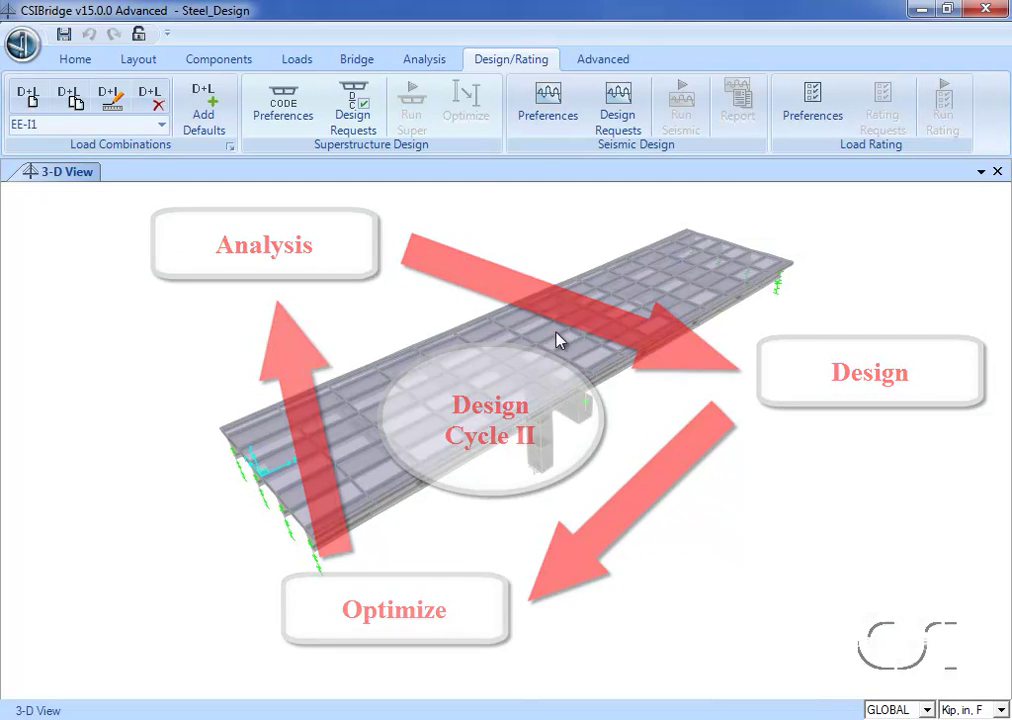
# Re-run the DEAD, MODAL and MOVE1 load cases with the updated girder plates.
pyautogui.click(416, 60)
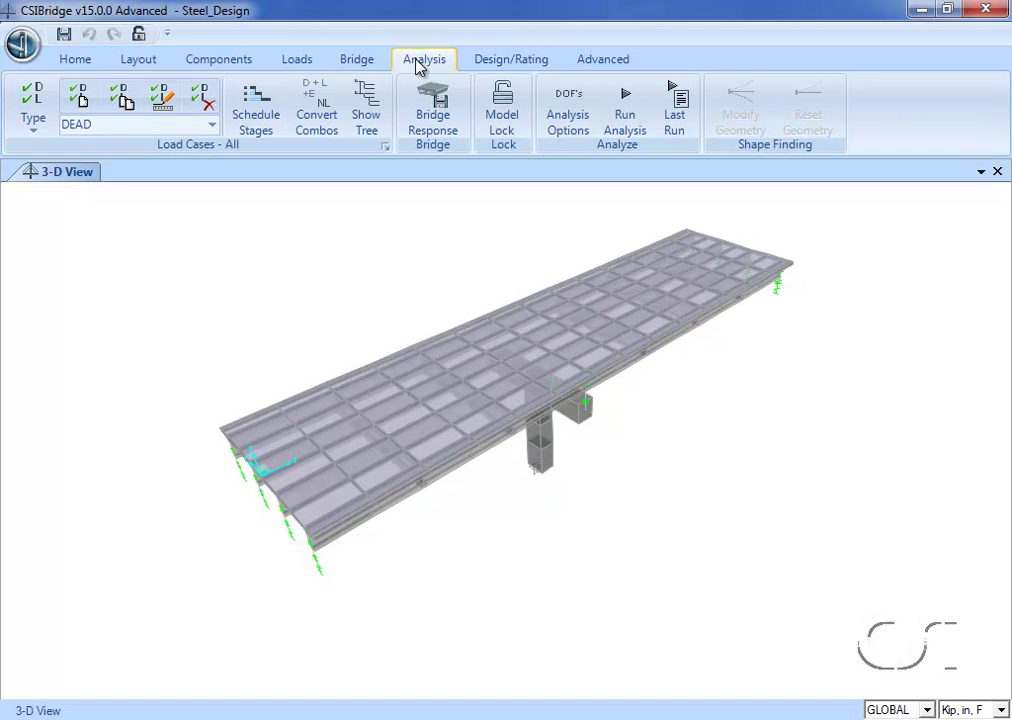
pyautogui.click(618, 110)
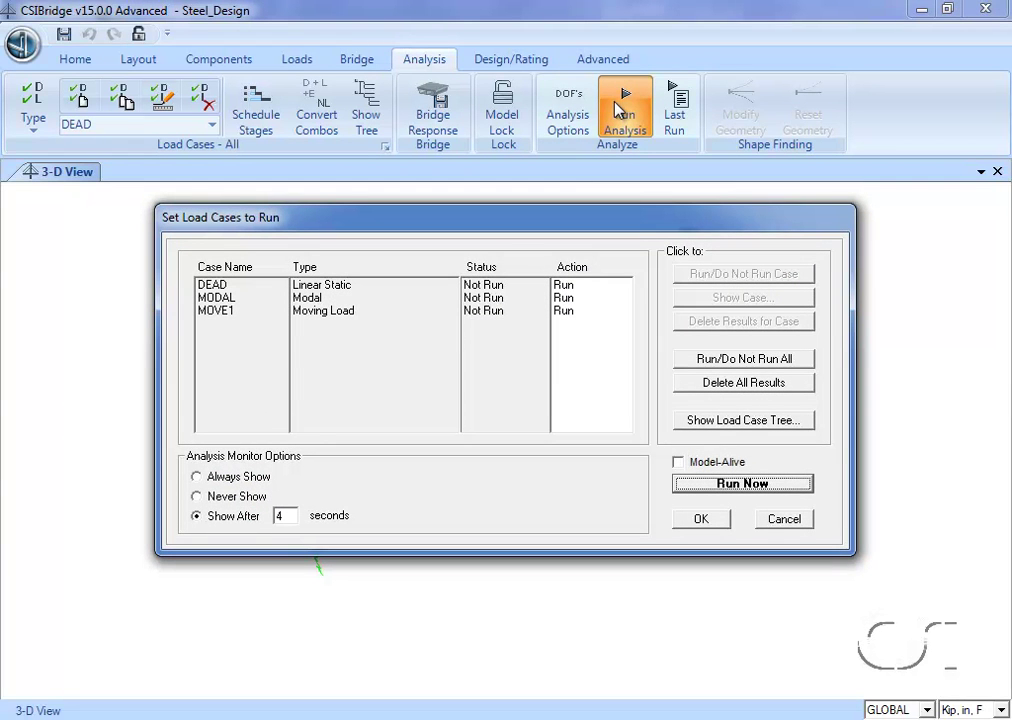
pyautogui.click(741, 484)
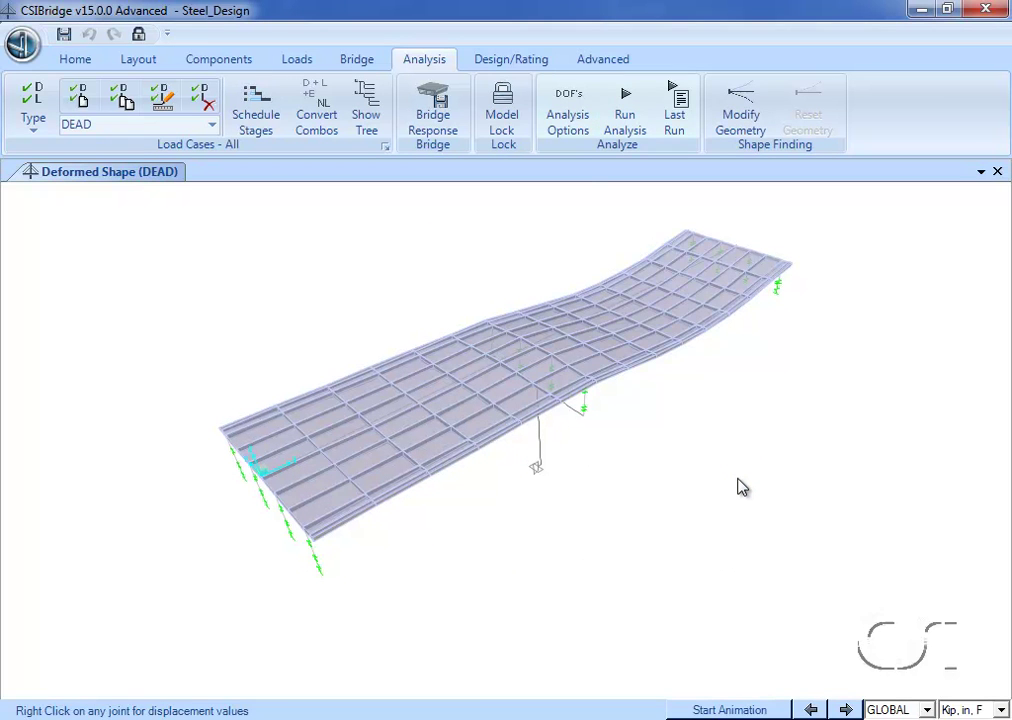
pyautogui.click(507, 68)
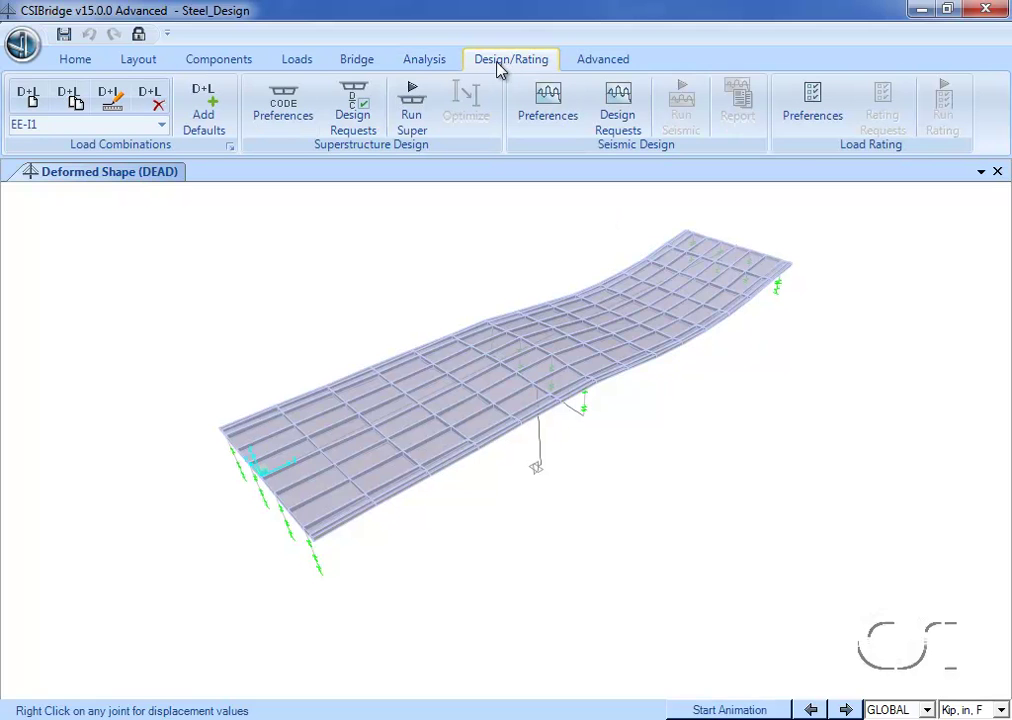
# Run superstructure design for DReq1, showing the Left Exterior Girder's positive-moment D/C peaking at 0.1925.
pyautogui.click(420, 92)
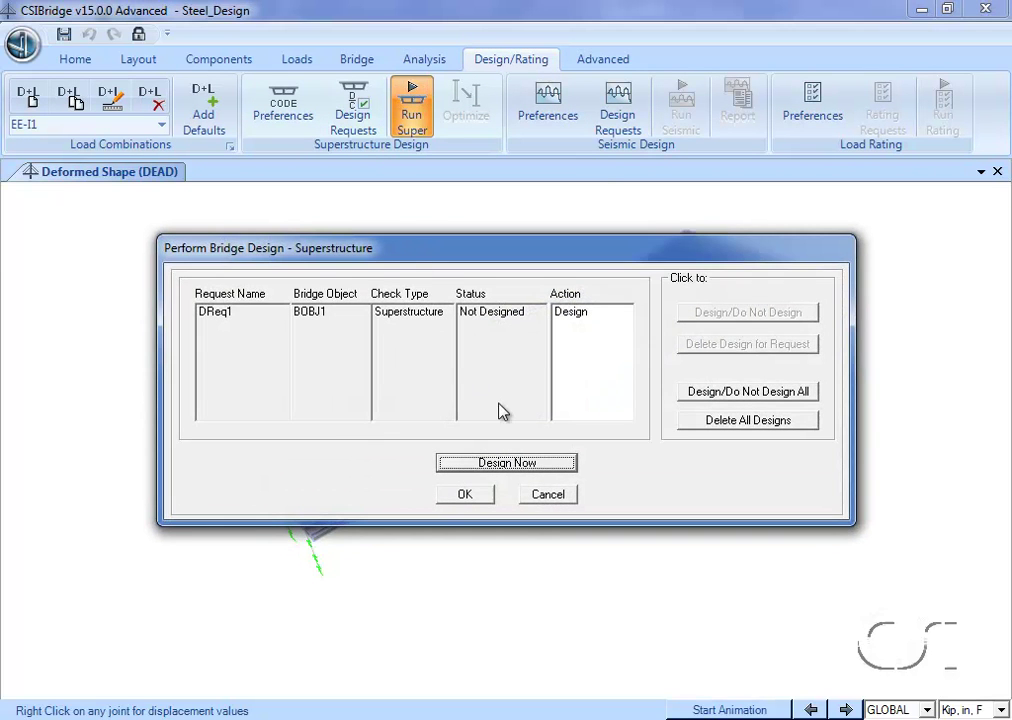
pyautogui.click(510, 465)
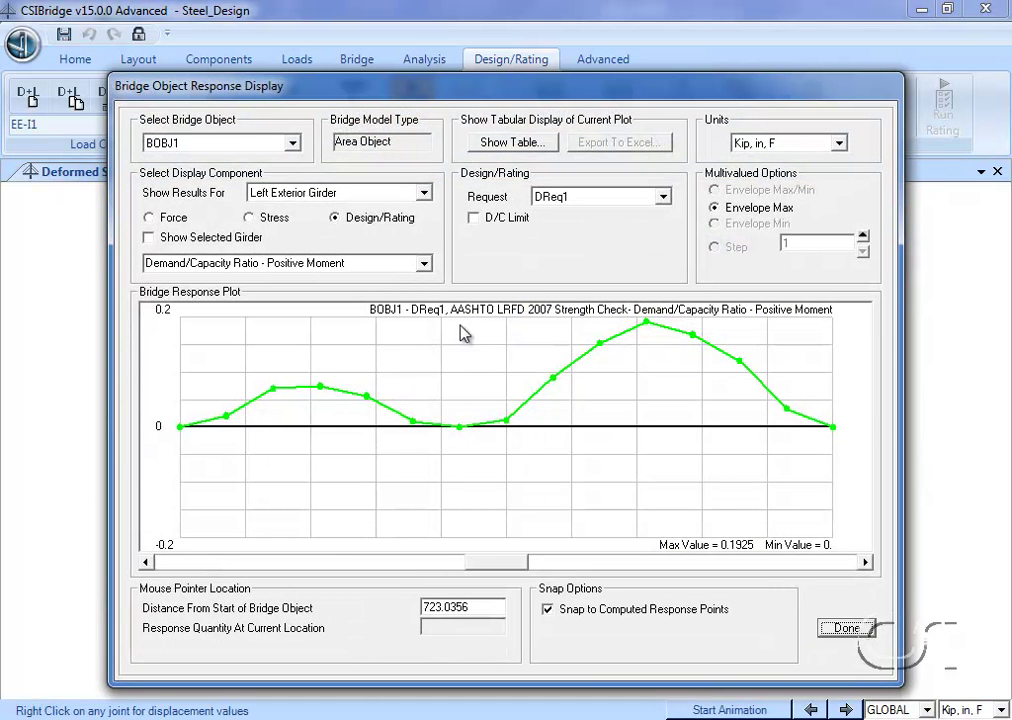
# Plot negative-moment D/C for Interior Girders 1 and 2, peaking at 0.967, then close the plot.
pyautogui.click(425, 263)
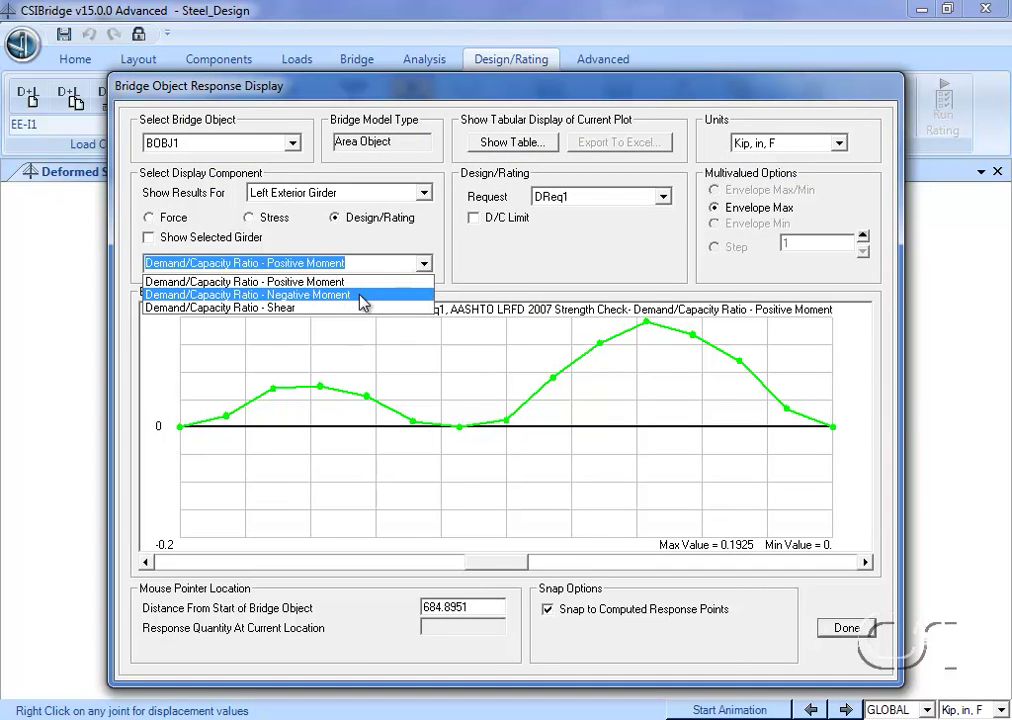
pyautogui.click(362, 296)
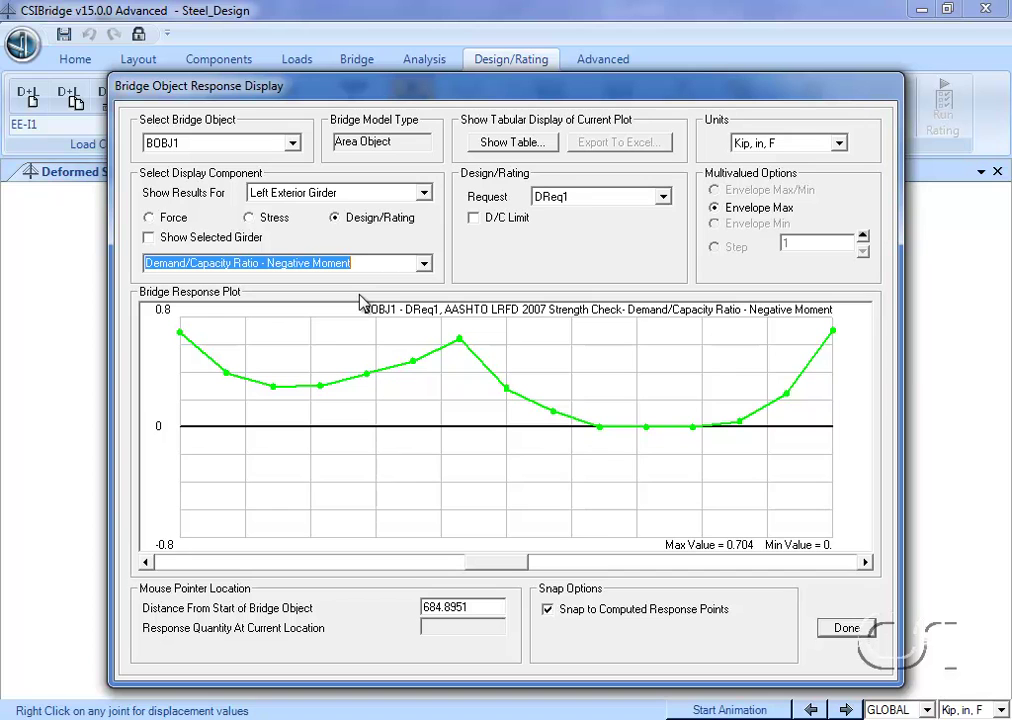
pyautogui.click(424, 193)
pyautogui.click(387, 224)
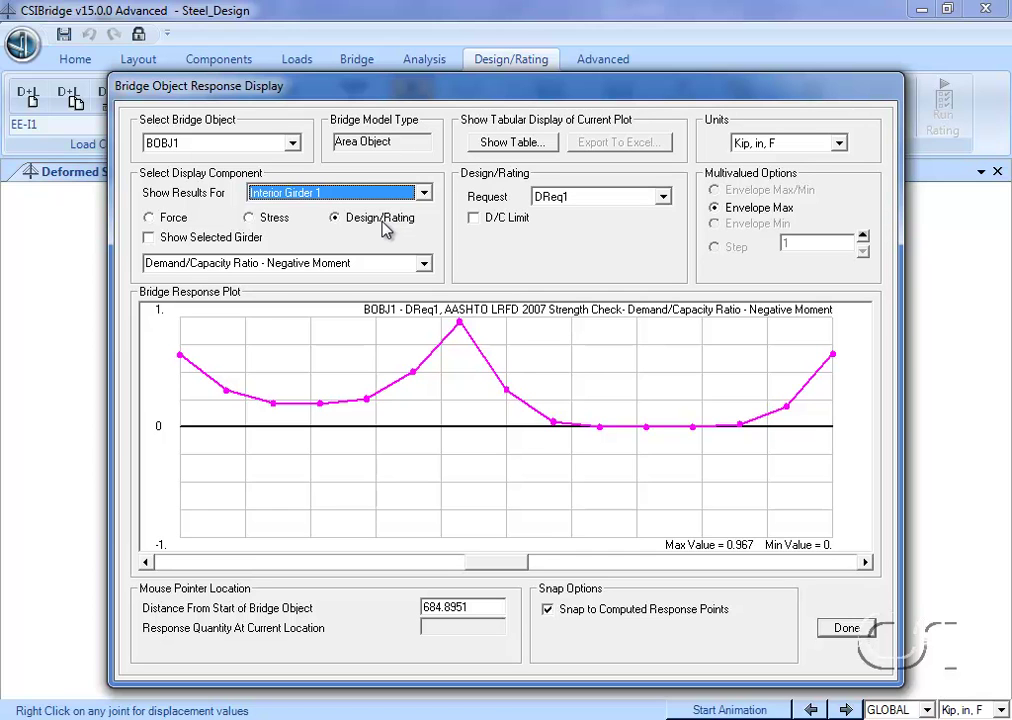
pyautogui.click(340, 192)
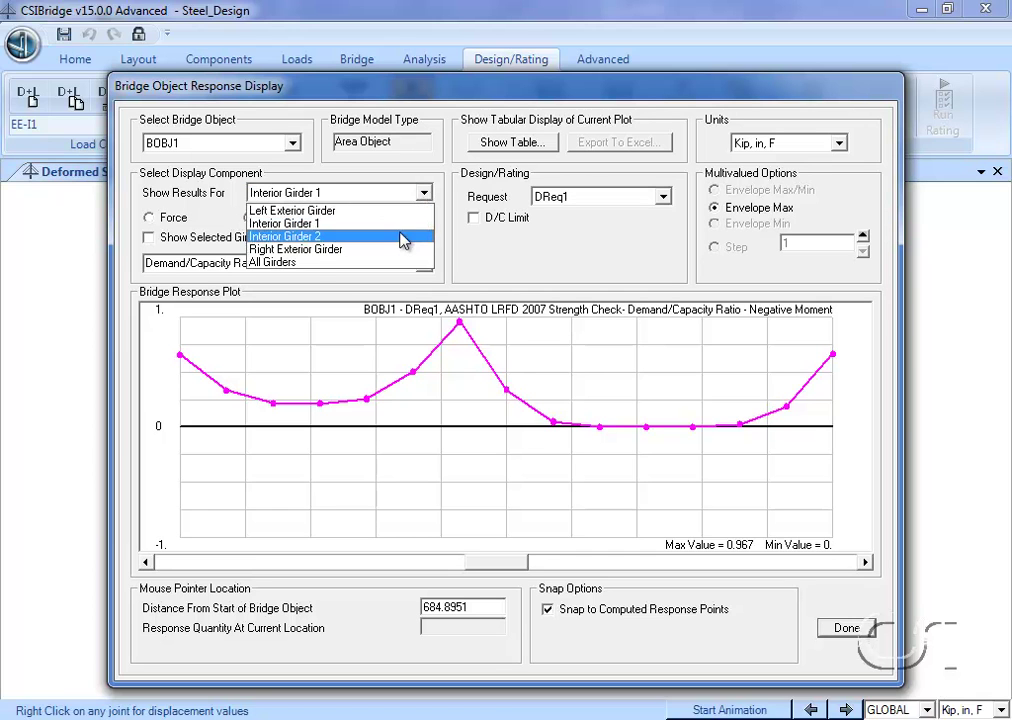
pyautogui.click(403, 237)
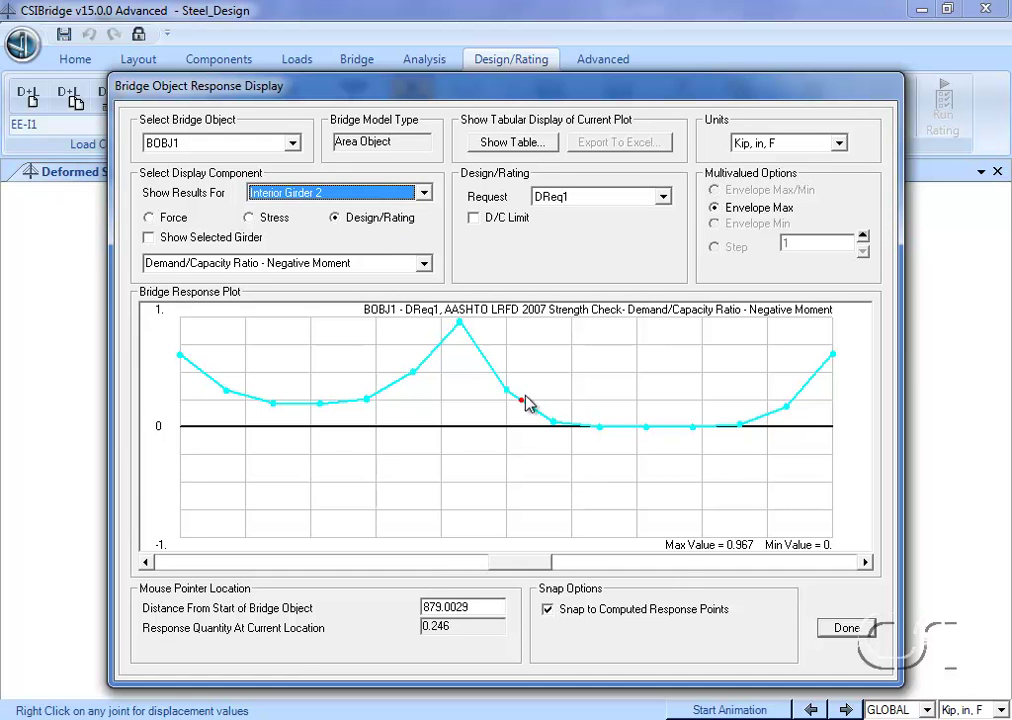
pyautogui.click(846, 632)
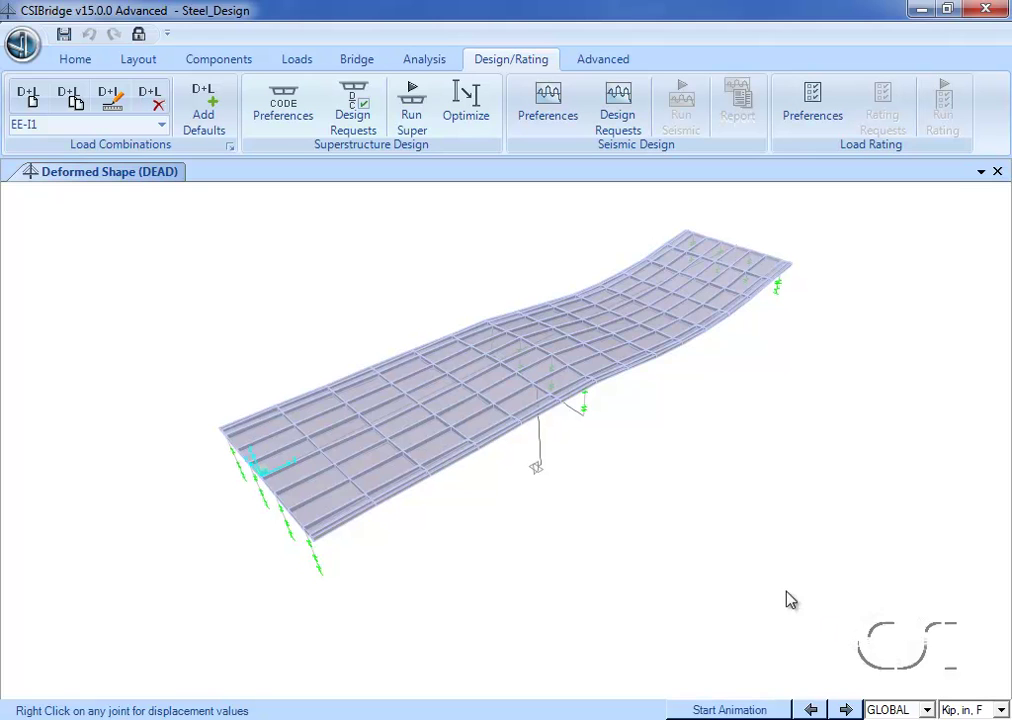
# Open the steel girder optimization window for DReq1 showing Interior Girder 1's graphs.
pyautogui.click(468, 107)
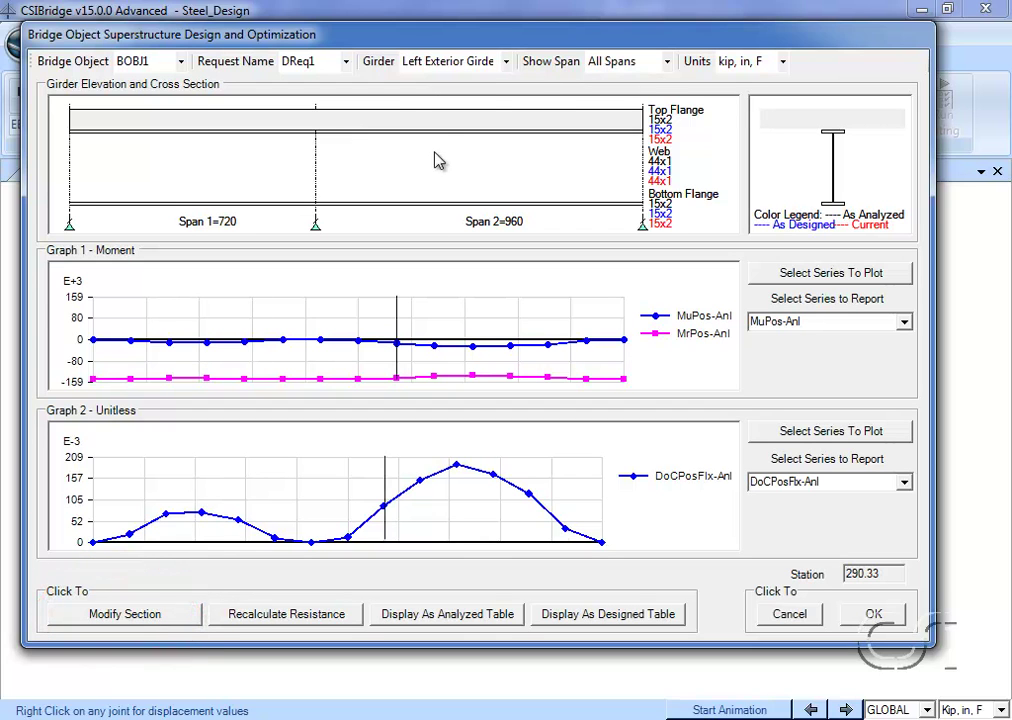
pyautogui.click(505, 62)
pyautogui.click(487, 97)
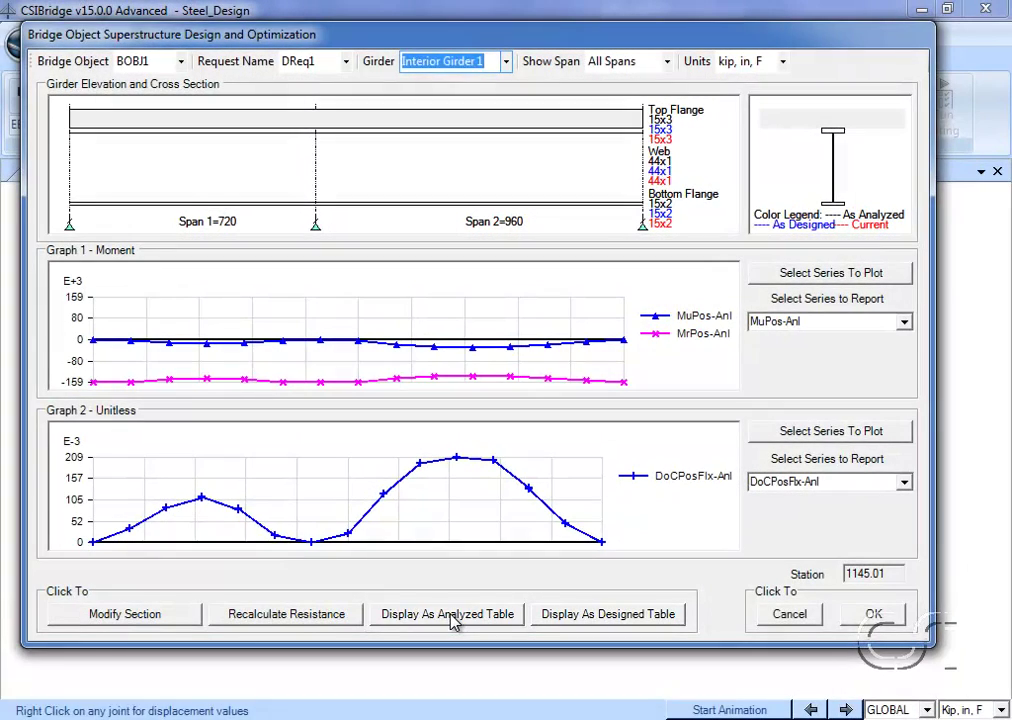
pyautogui.click(450, 615)
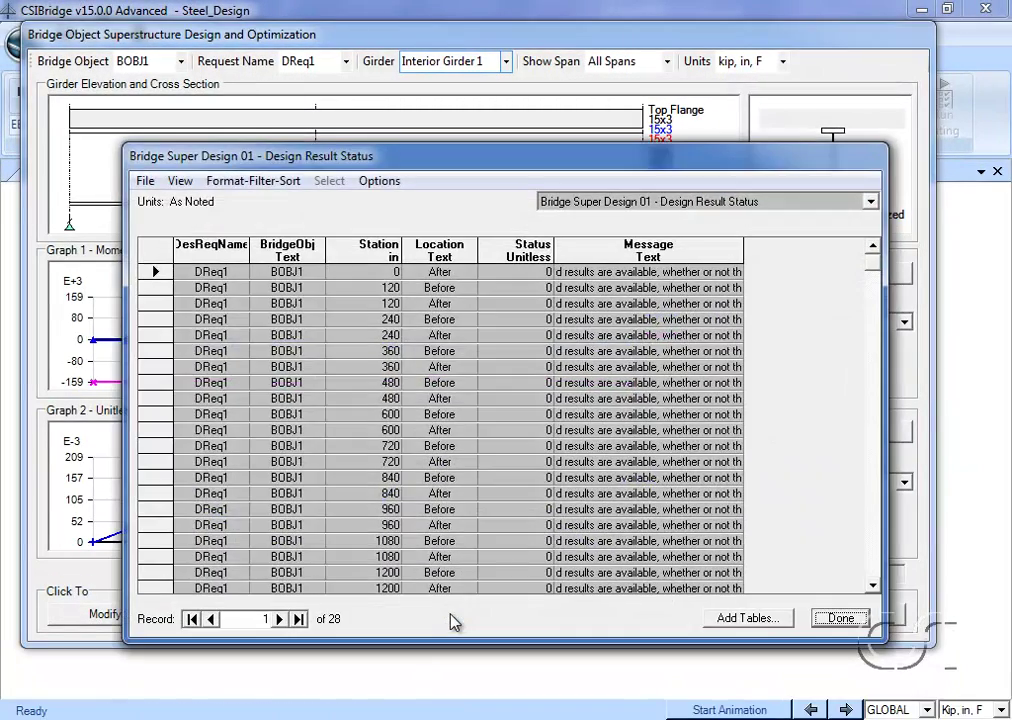
pyautogui.click(870, 201)
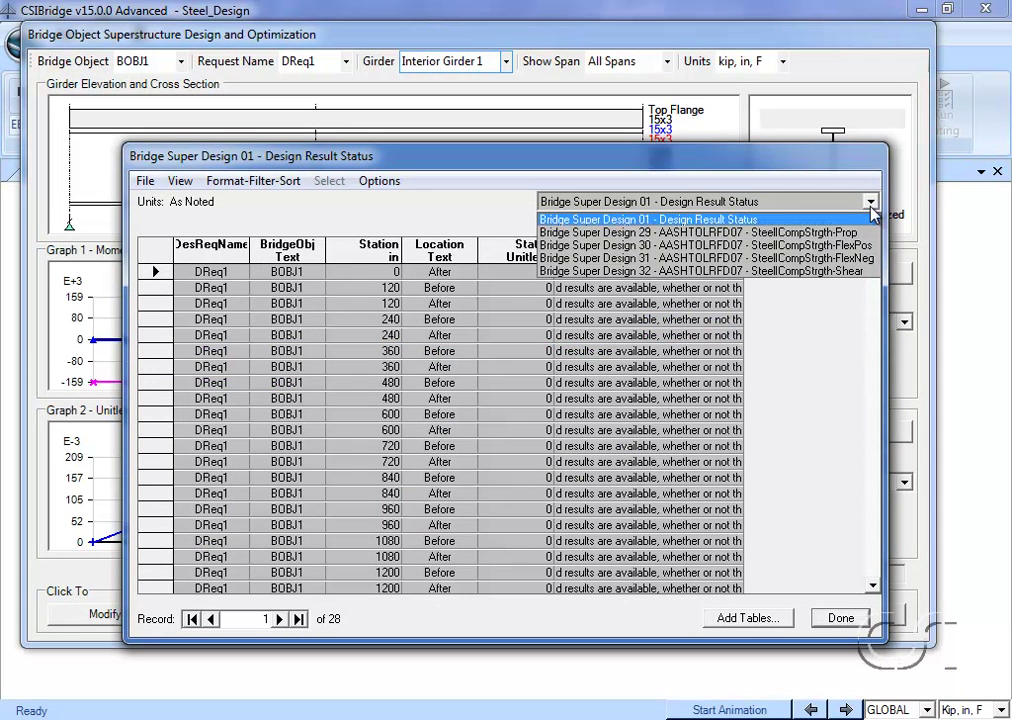
pyautogui.click(830, 258)
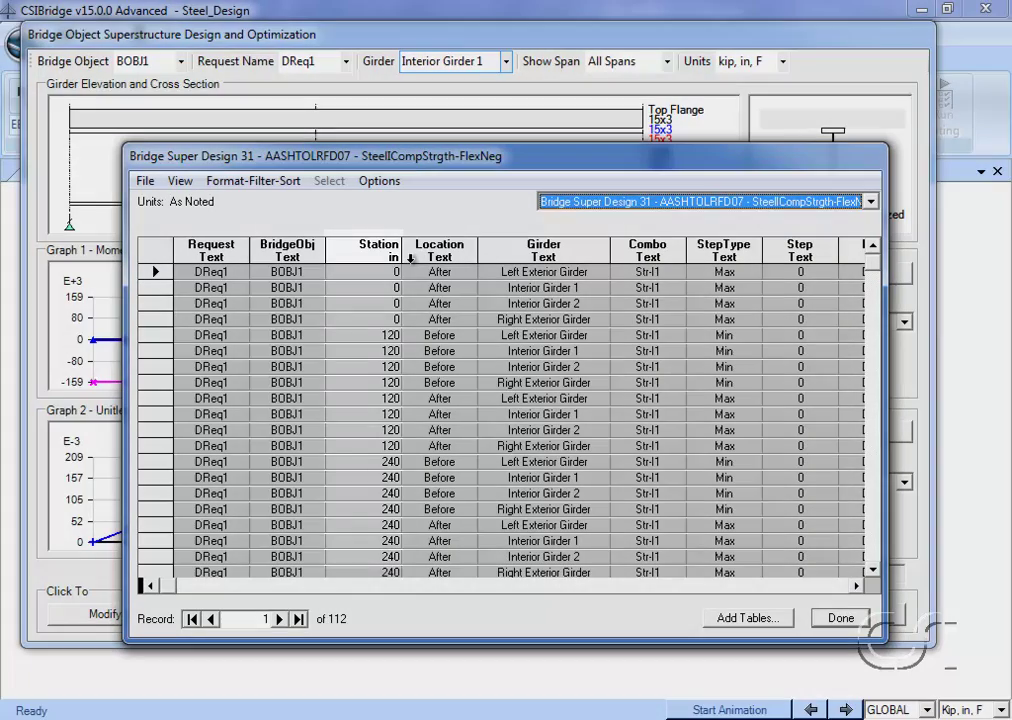
pyautogui.click(405, 258)
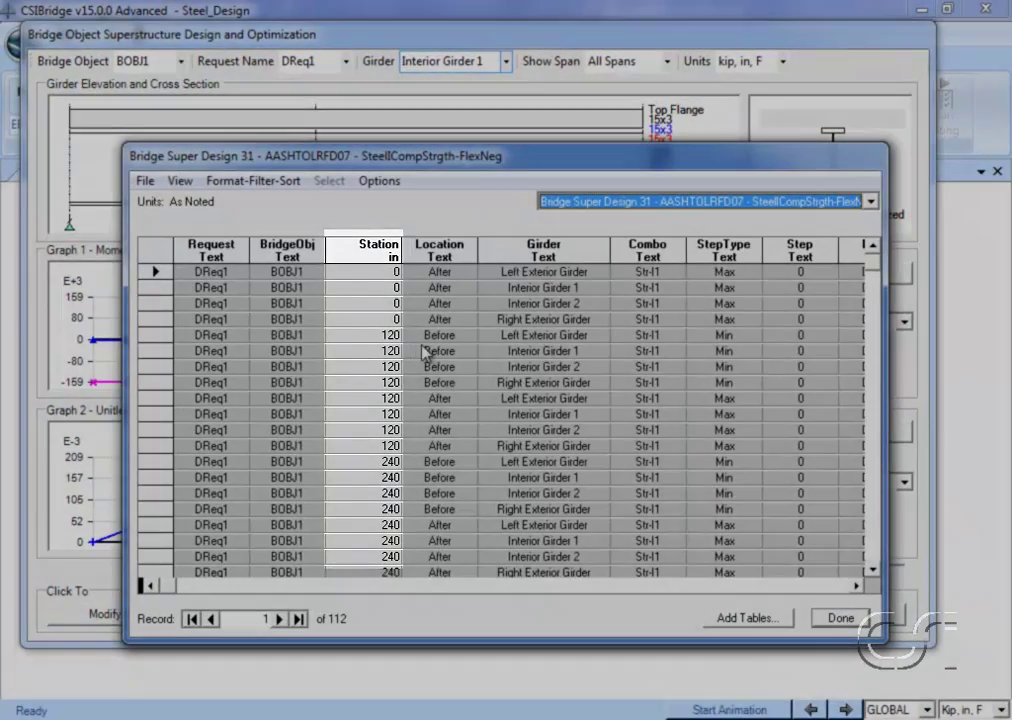
pyautogui.click(543, 250)
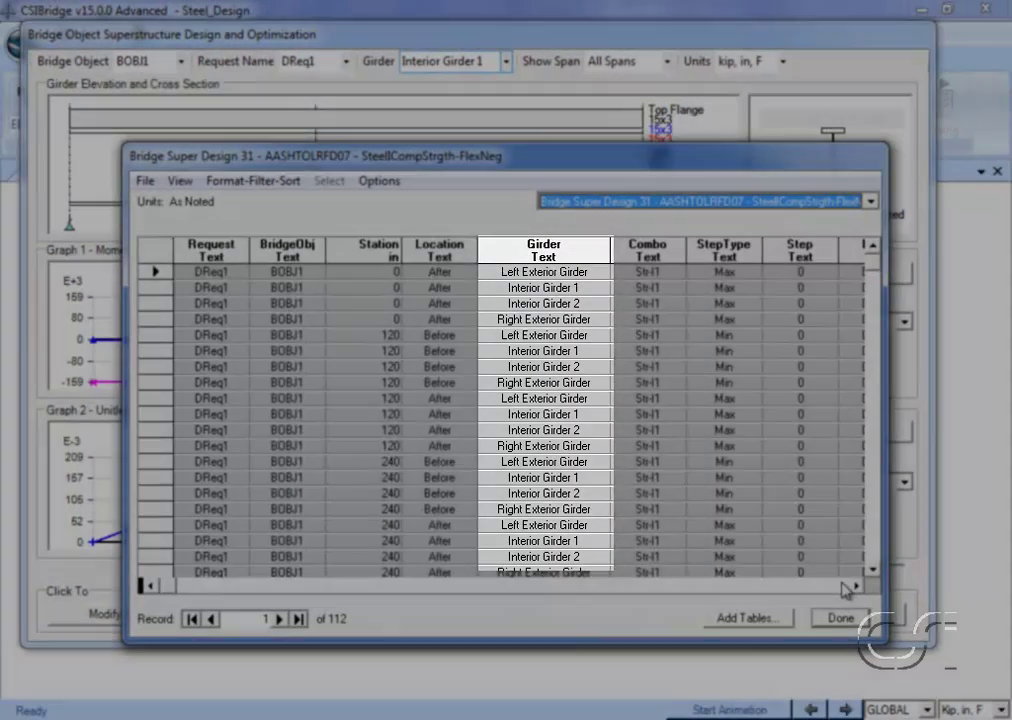
pyautogui.click(858, 587)
pyautogui.click(858, 587)
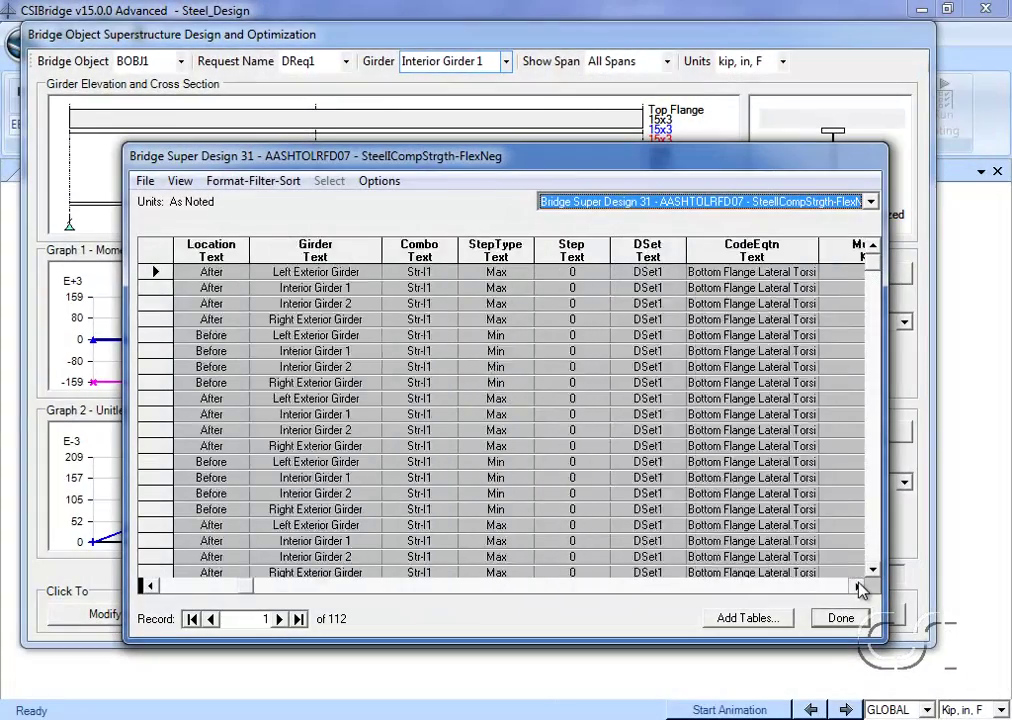
pyautogui.click(858, 587)
pyautogui.click(858, 587)
pyautogui.click(564, 252)
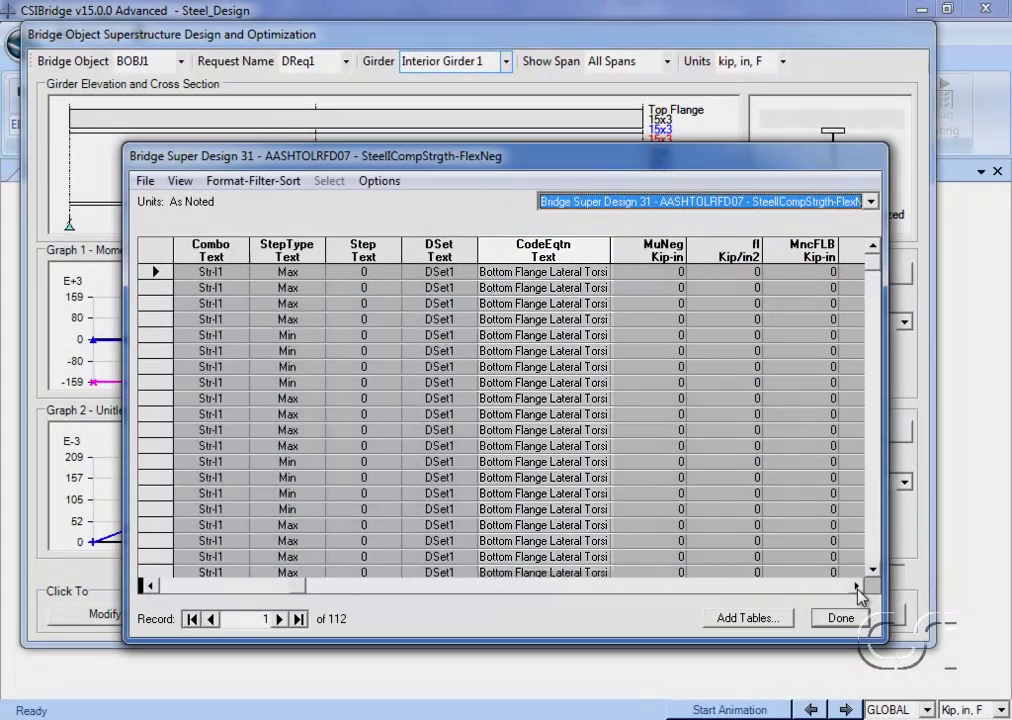
pyautogui.click(858, 587)
pyautogui.click(858, 587)
pyautogui.click(858, 587)
pyautogui.click(858, 587)
pyautogui.click(858, 587)
pyautogui.click(858, 587)
pyautogui.click(858, 587)
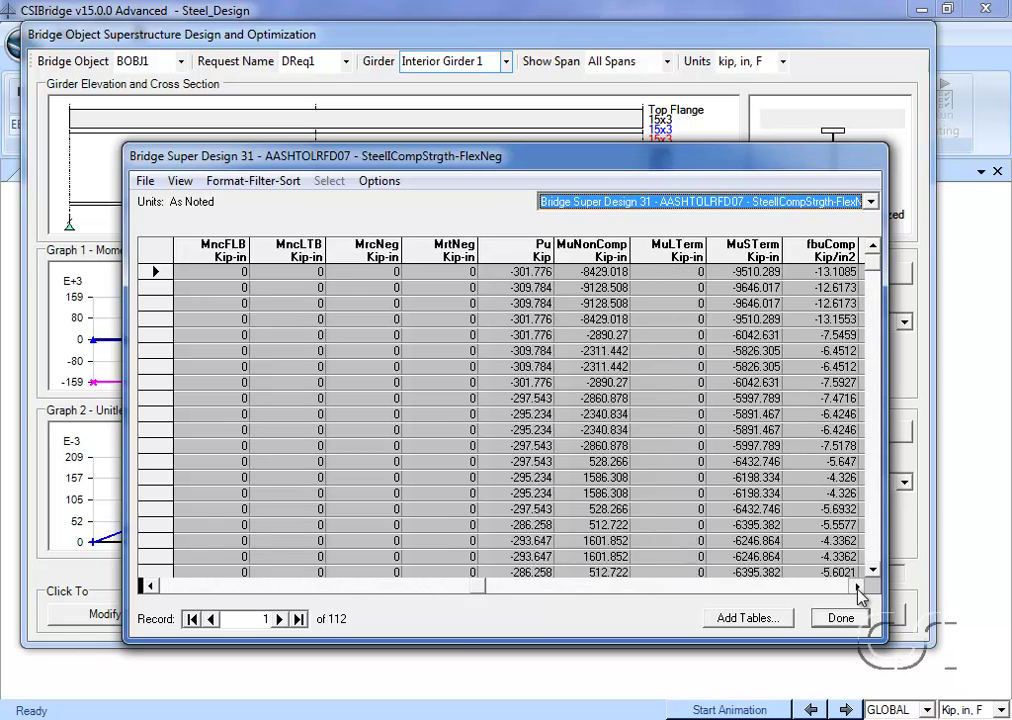
pyautogui.click(858, 587)
pyautogui.click(858, 587)
pyautogui.click(858, 587)
pyautogui.click(858, 587)
pyautogui.click(858, 587)
pyautogui.click(858, 587)
pyautogui.click(858, 587)
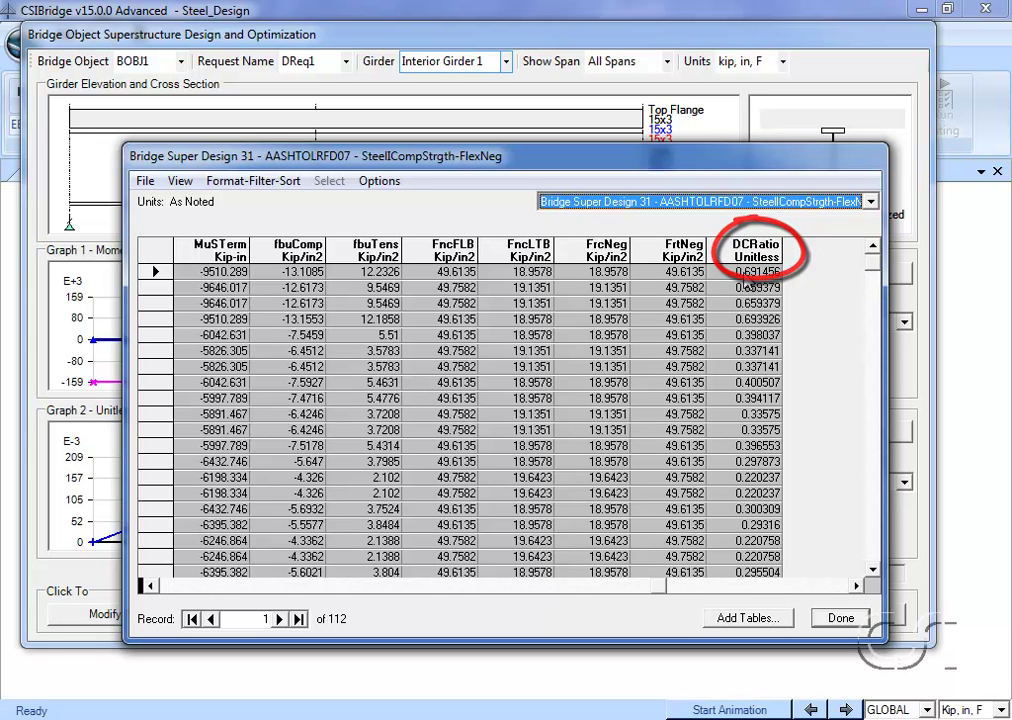
pyautogui.click(841, 619)
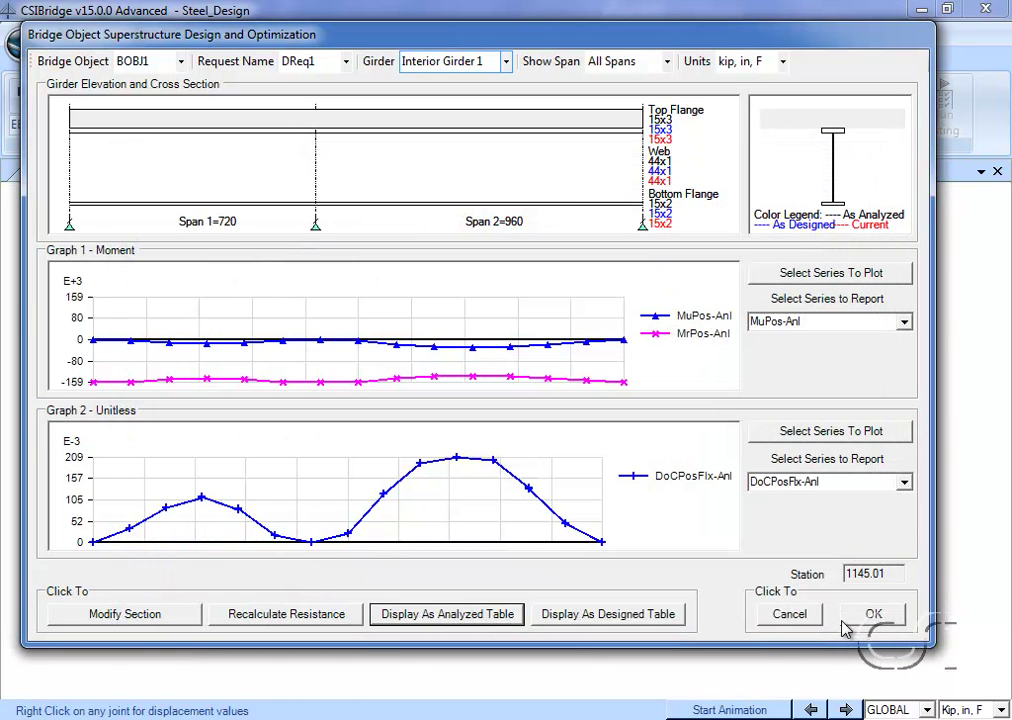
# Review the stiffener layout for spans 1 and 2, then cancel without changing the section.
pyautogui.click(128, 617)
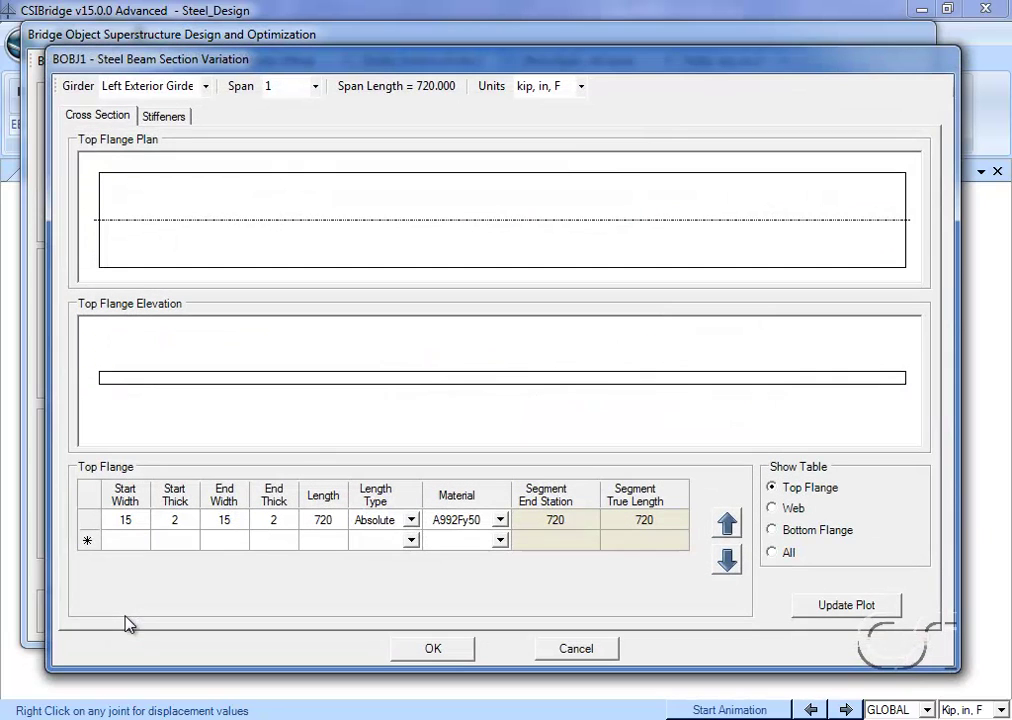
pyautogui.click(164, 117)
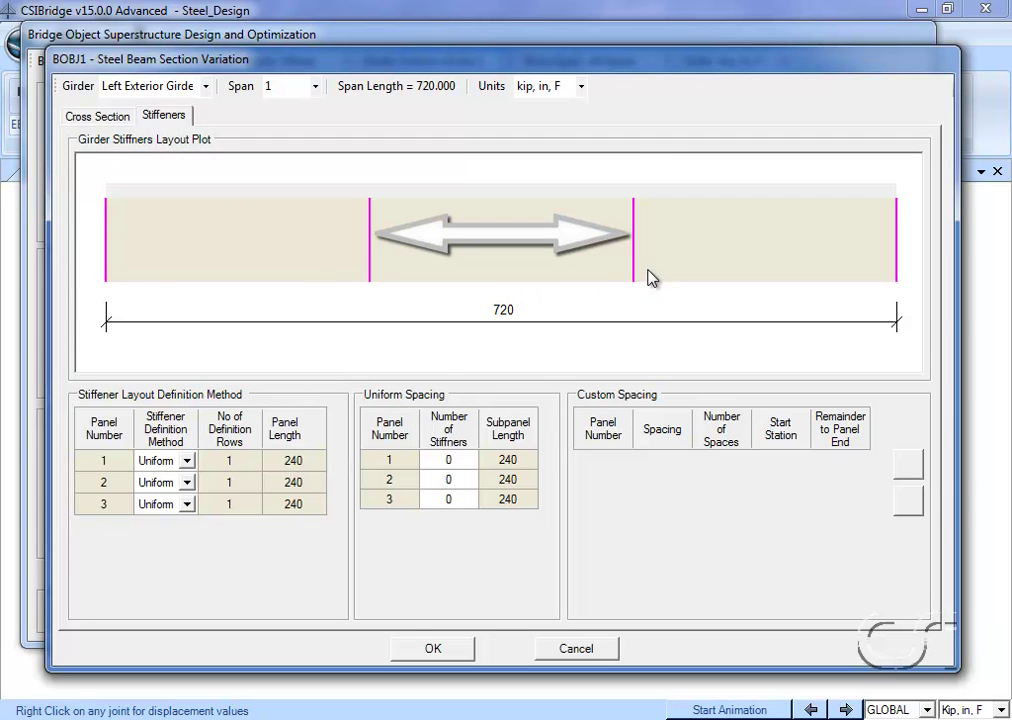
pyautogui.click(315, 87)
pyautogui.click(309, 124)
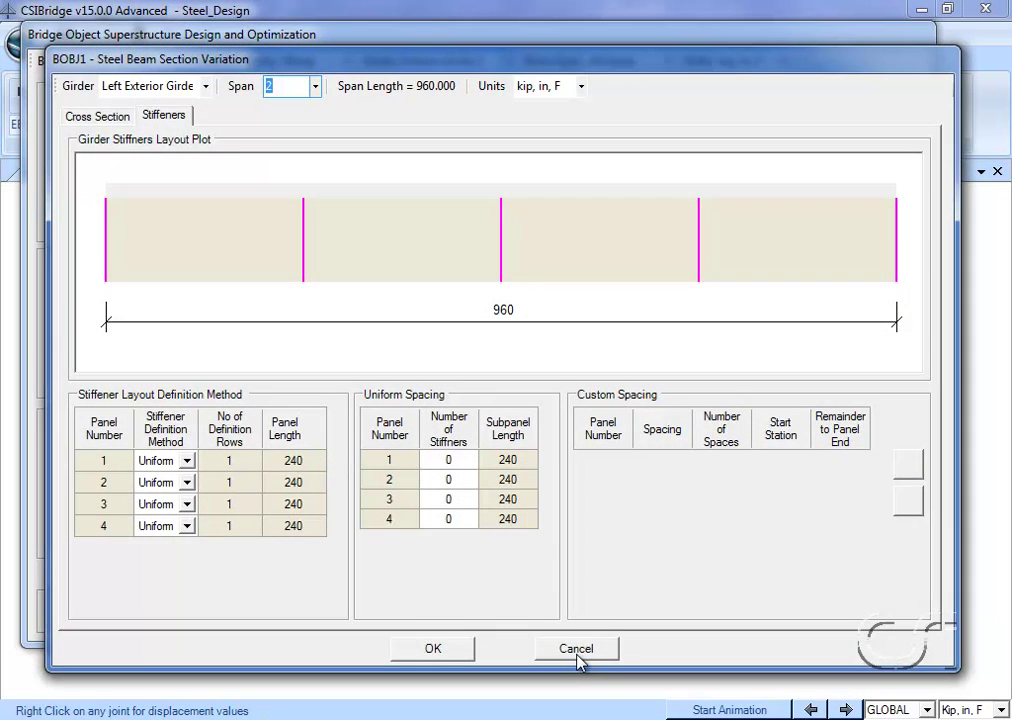
pyautogui.click(577, 650)
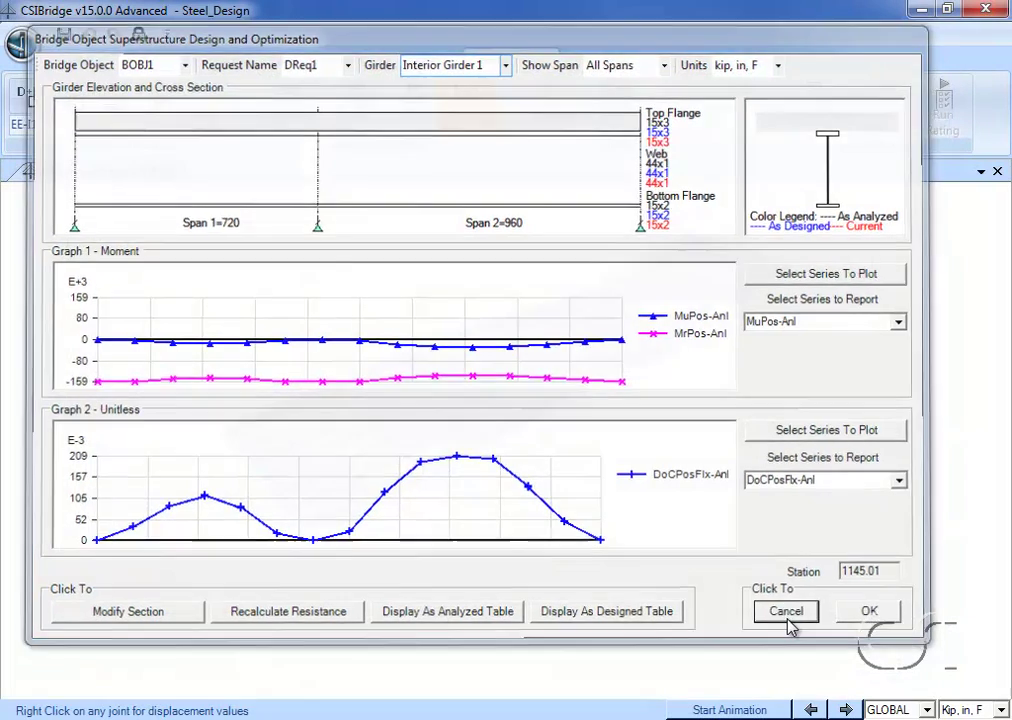
pyautogui.click(789, 622)
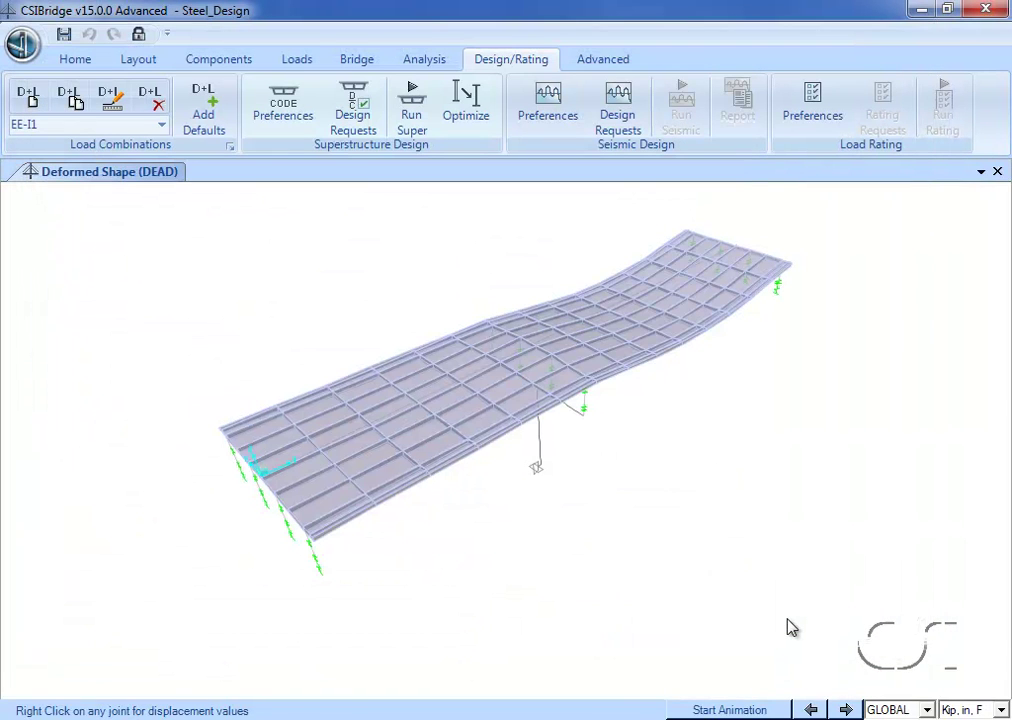